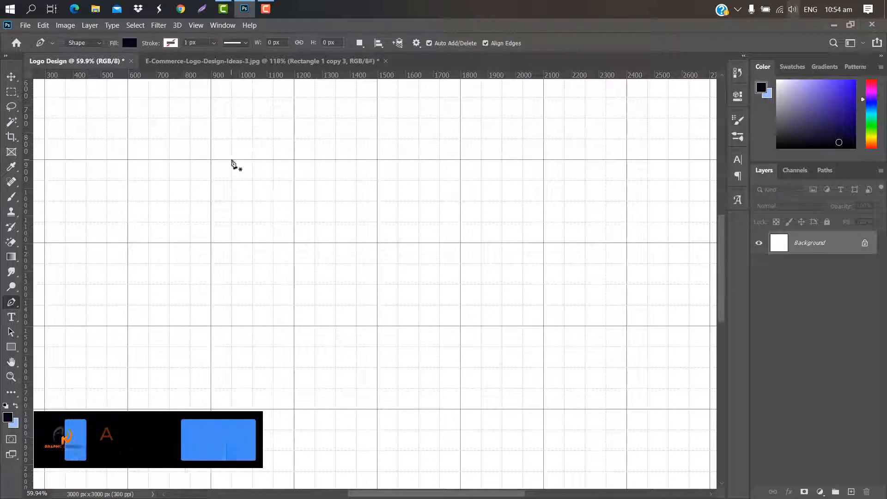
- Start a Pen tool shape with a straight horizontal top edge about 450 px long and a curved upper-right corner
click(232, 160)
click(357, 159)
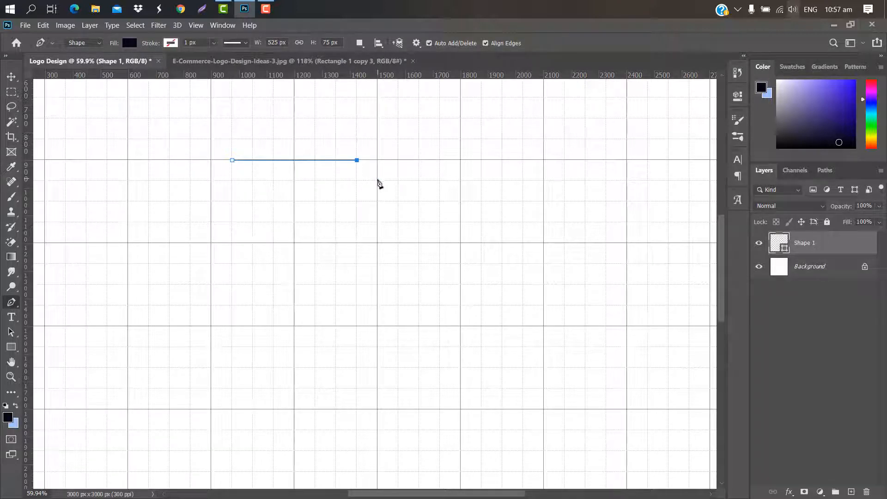
click(378, 181)
drag(376, 186, 373, 207)
key(alt)
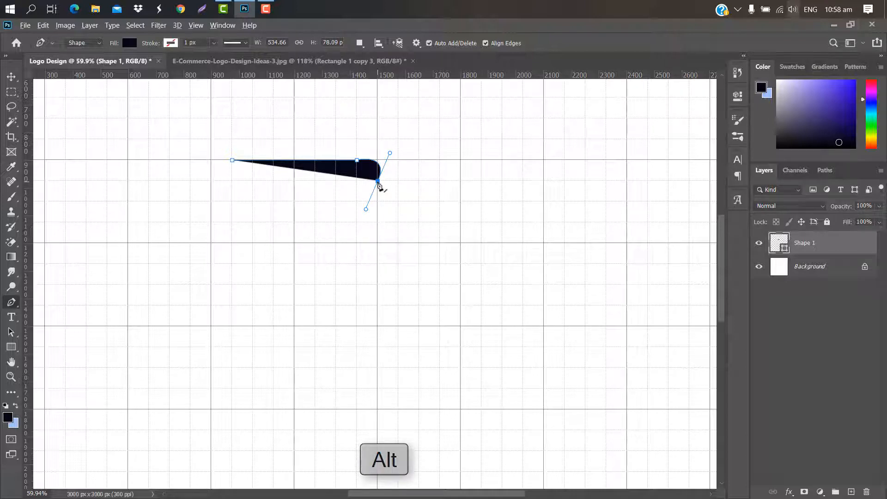
alt+click(378, 183)
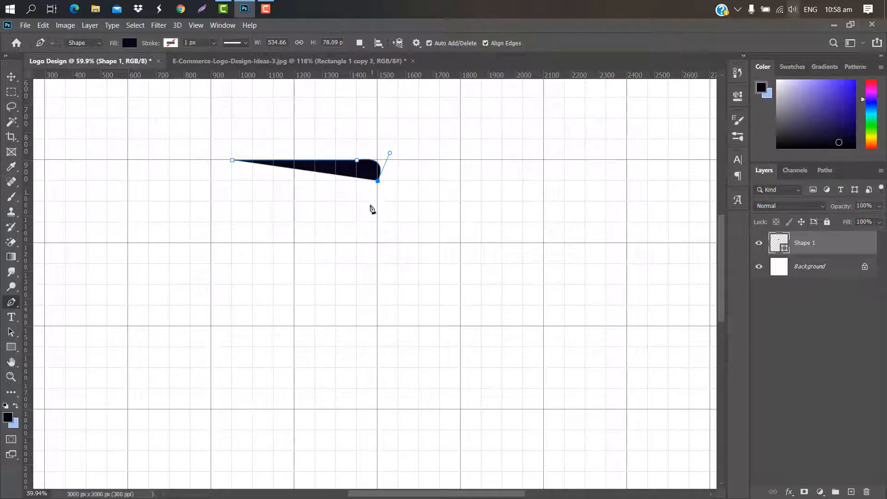
- Continue the basket outline down the slanted right side and around a curved lower-right corner
click(356, 243)
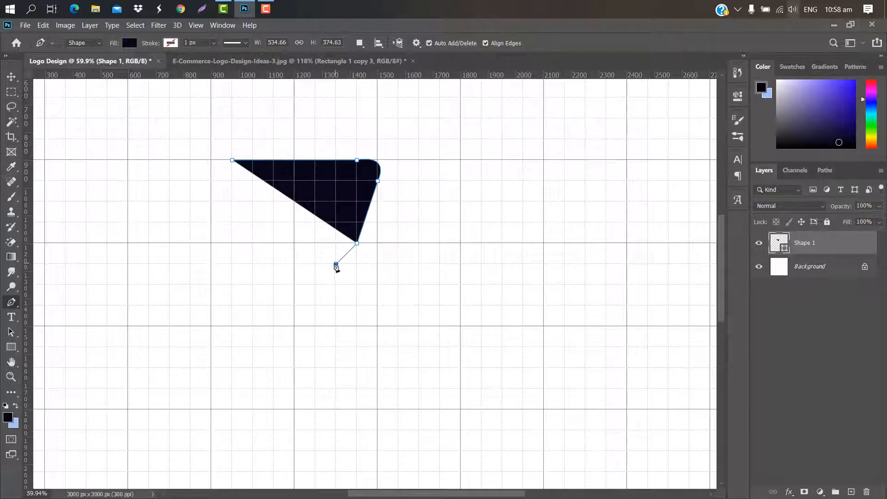
drag(325, 267, 322, 265)
key(alt)
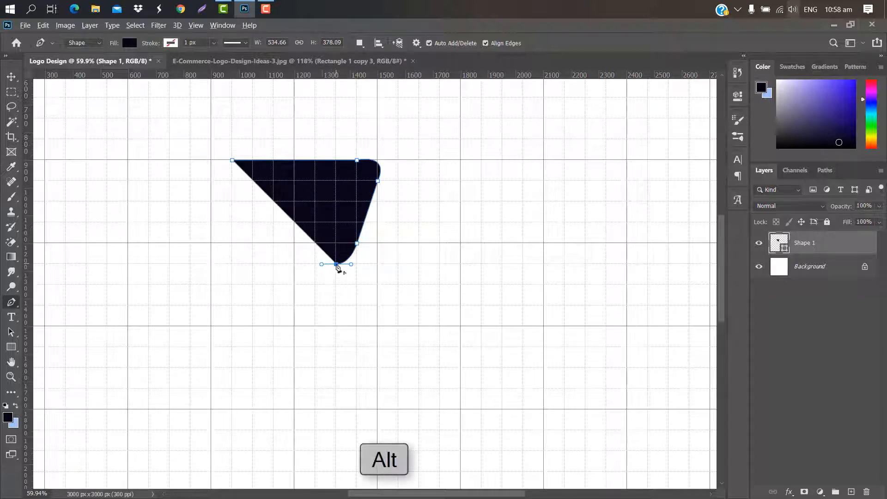
alt+click(336, 264)
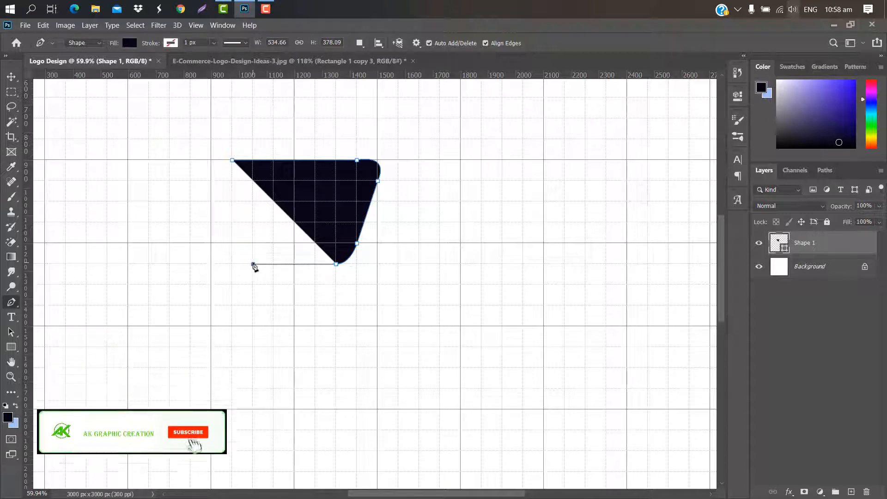
- Draw the flat bottom and slanted left side with curved corners, closing the basket outline at about 620 by 380 px
click(253, 264)
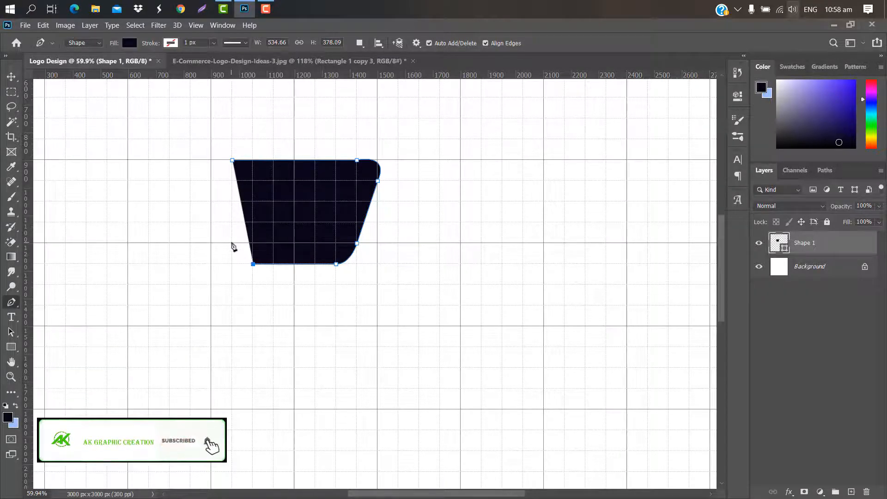
drag(232, 242, 226, 225)
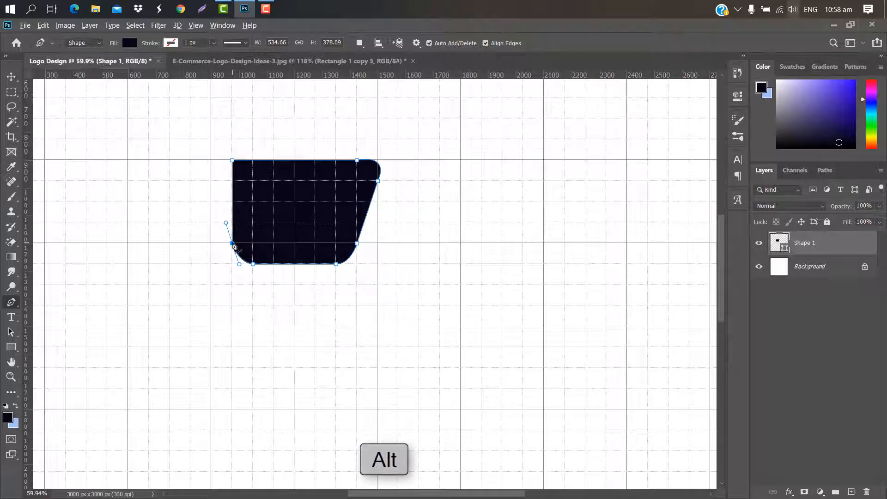
alt+click(232, 244)
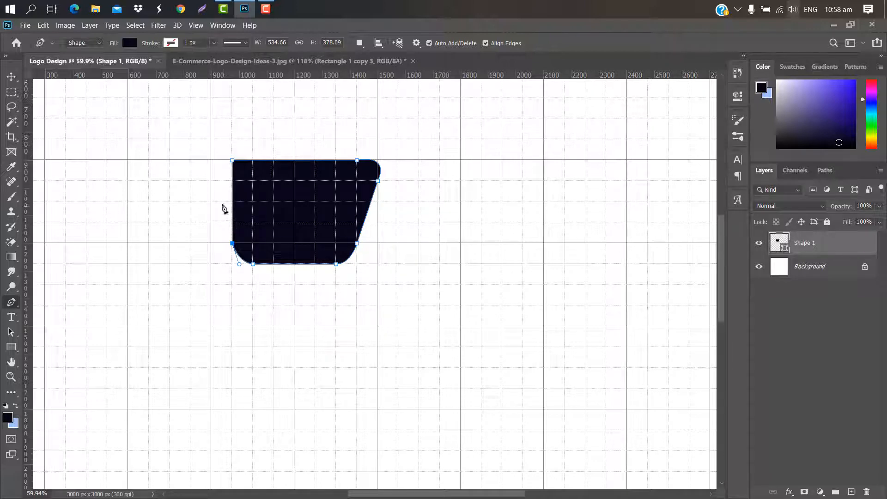
click(211, 182)
drag(231, 160, 298, 167)
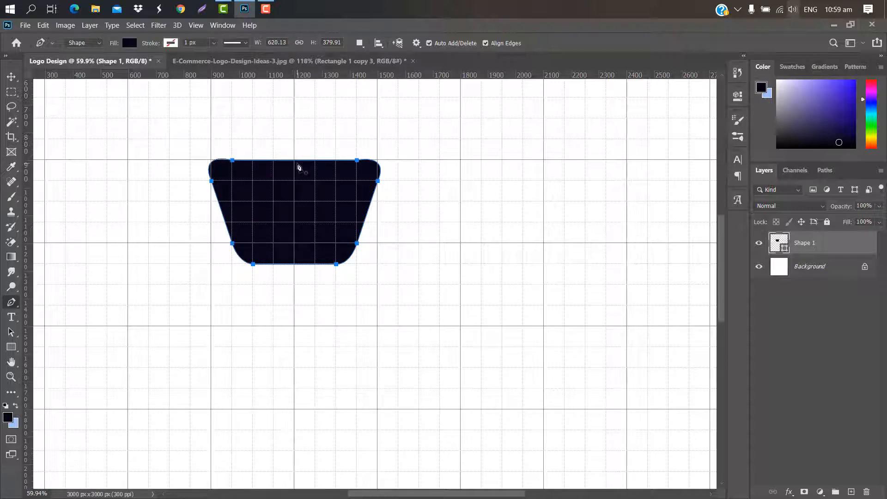
- On a new shape layer above the background, draw a straight-sided trapezoid about 450 by 225 px inside the basket
click(813, 267)
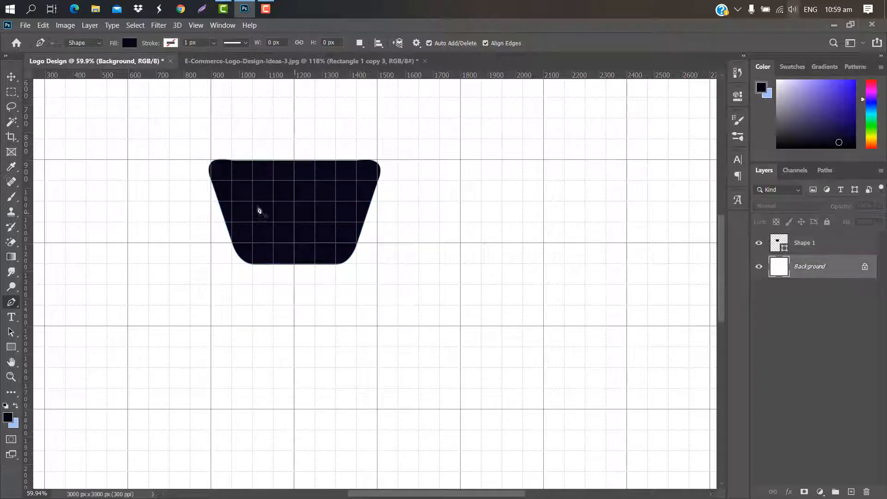
click(232, 181)
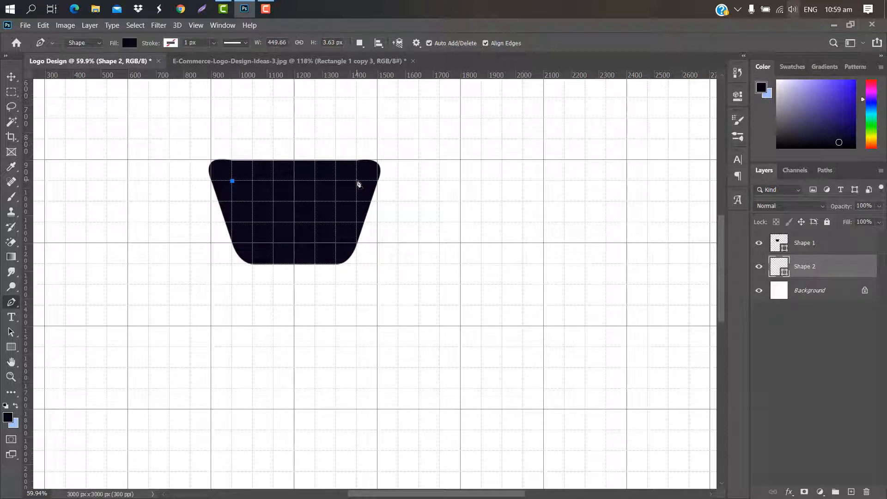
click(357, 181)
click(337, 244)
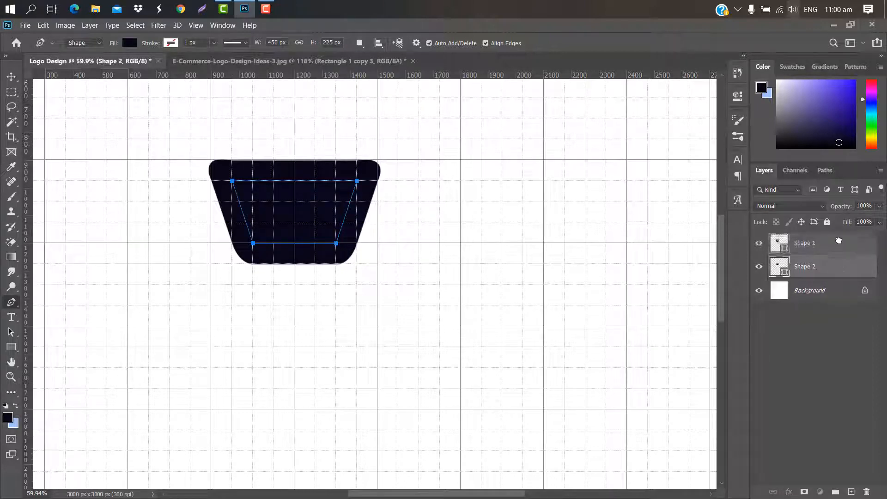
- Bring the inner trapezoid above the basket shape and recolour it to #4415f4
double_click(779, 267)
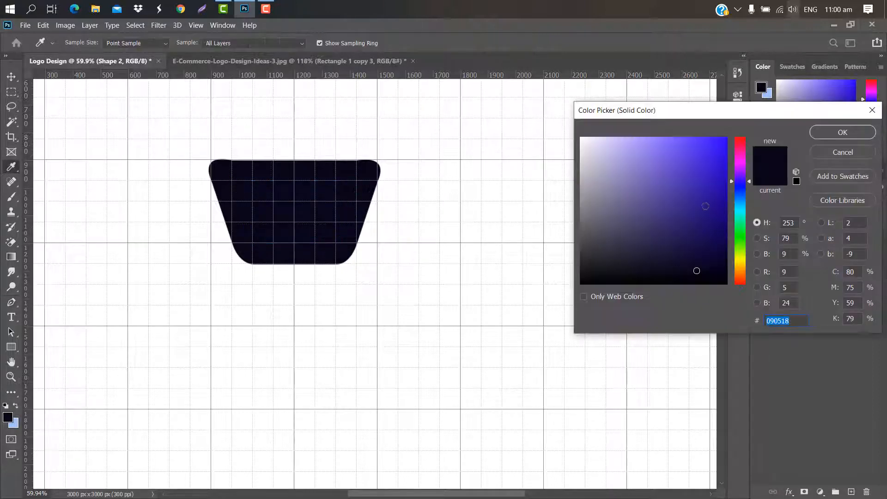
drag(705, 206, 715, 143)
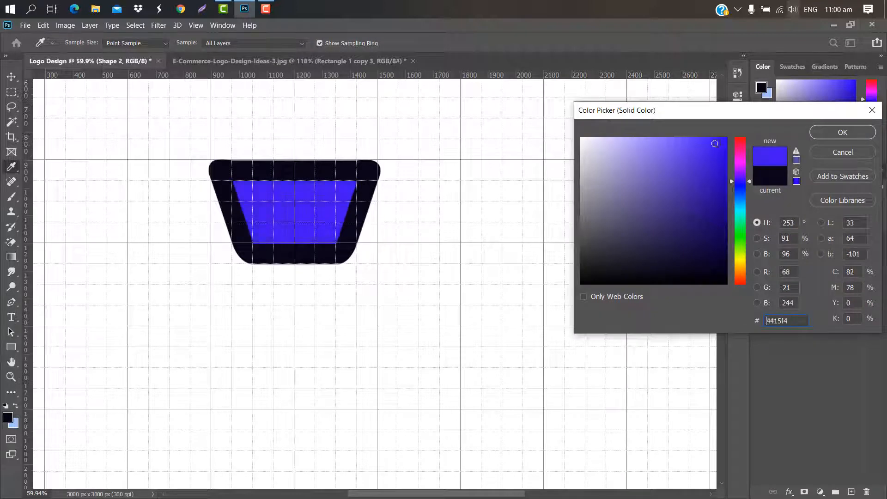
click(849, 135)
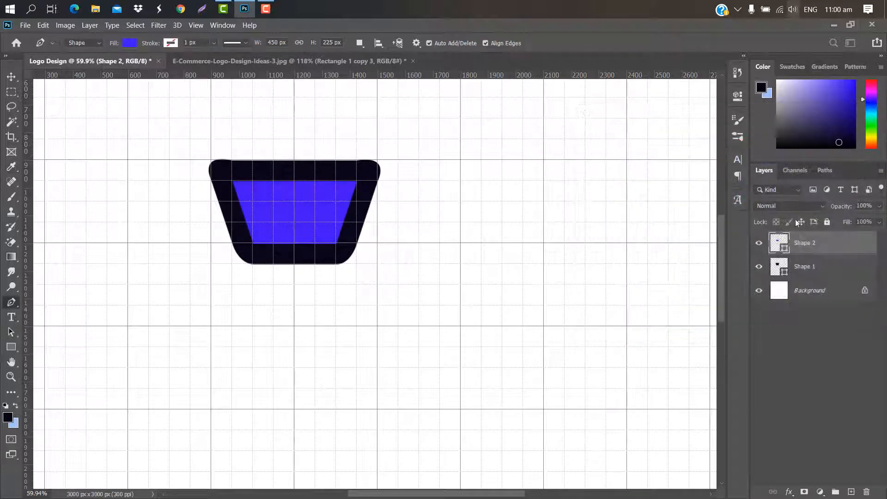
- Rasterize the basket layer, cut the inner trapezoid's area out of it, and remove the trapezoid layer
ctrl+click(784, 250)
right_click(827, 273)
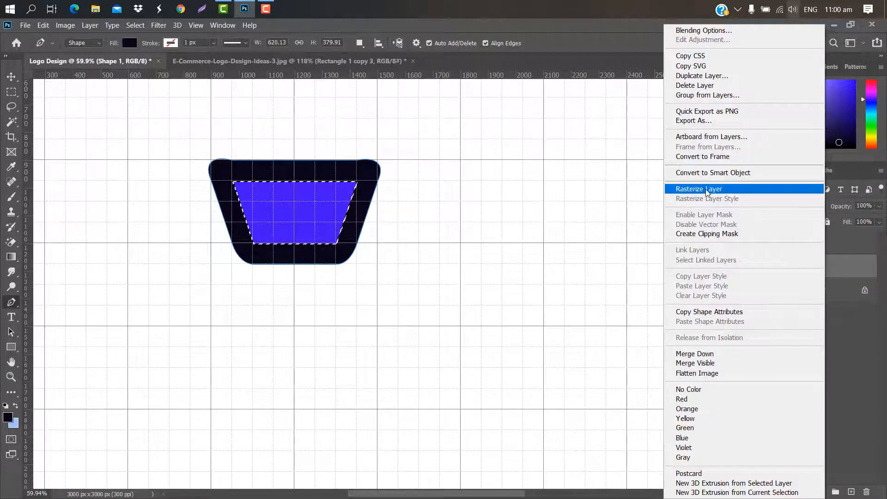
click(705, 189)
key(Delete)
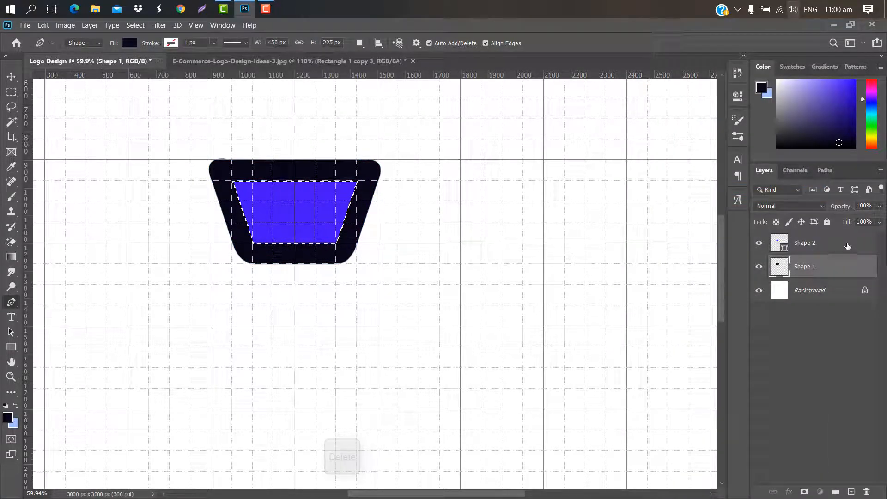
drag(847, 249, 866, 491)
key(ctrl+d)
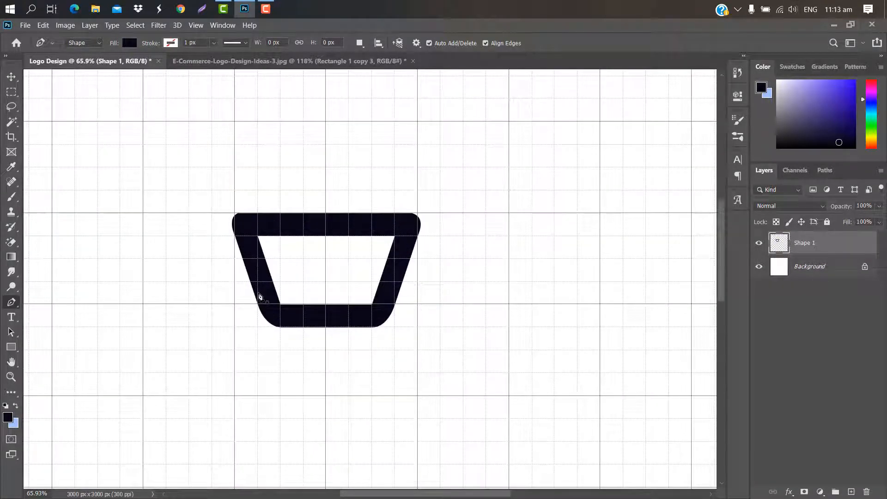
- Draw a tapered handle with the Pen tool from the basket's inner lower-left corner to a round-ended grip, about 316 by 399 px
scroll(259, 296, up, 5)
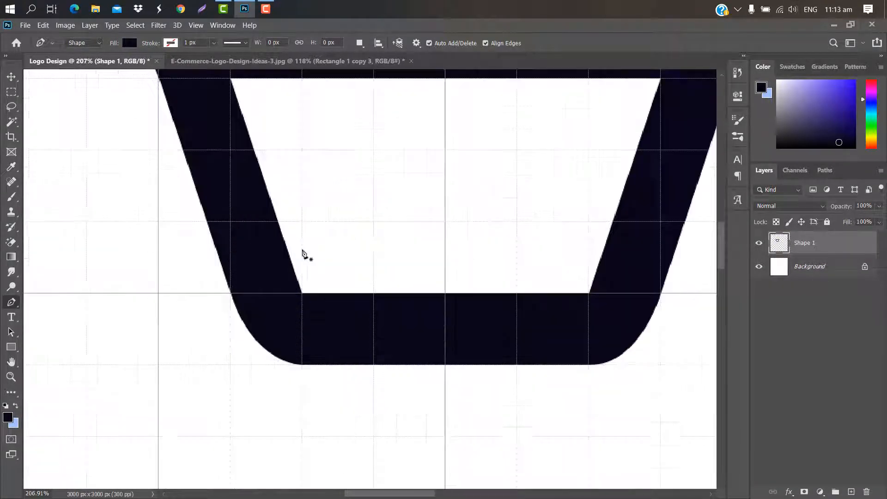
click(301, 246)
scroll(240, 180, down, 5)
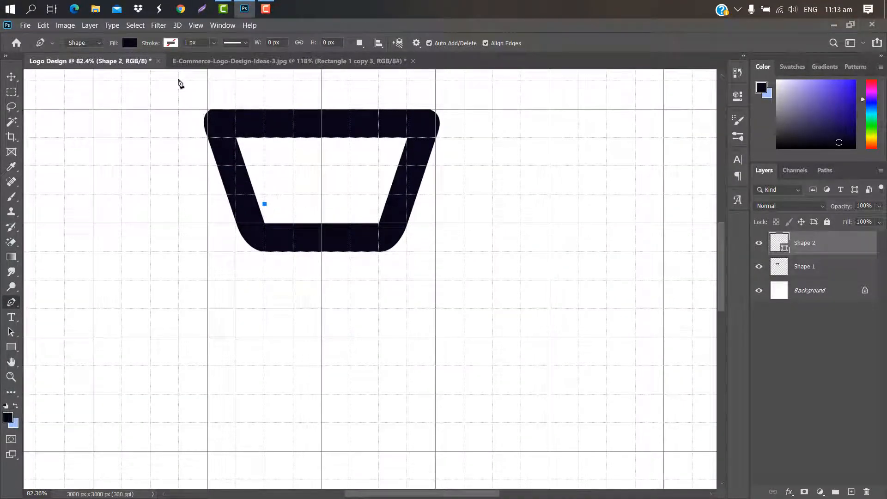
click(179, 81)
scroll(221, 199, up, 3)
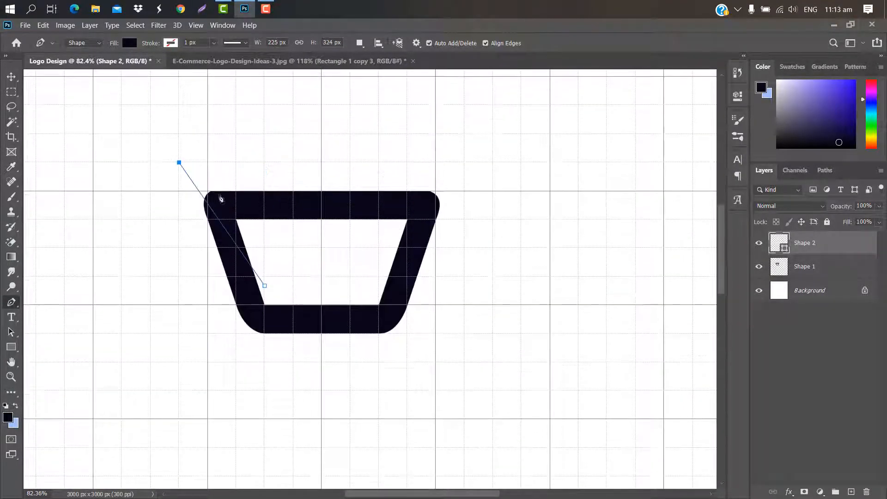
click(151, 163)
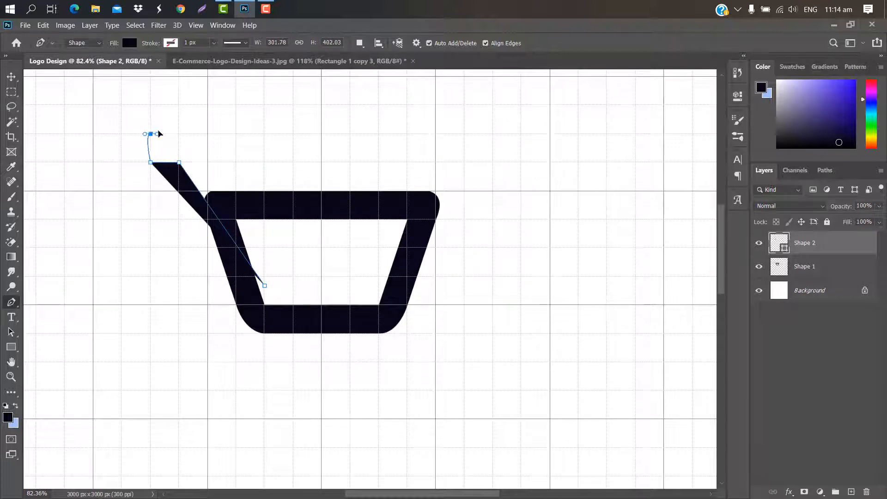
drag(159, 134, 164, 121)
key(alt)
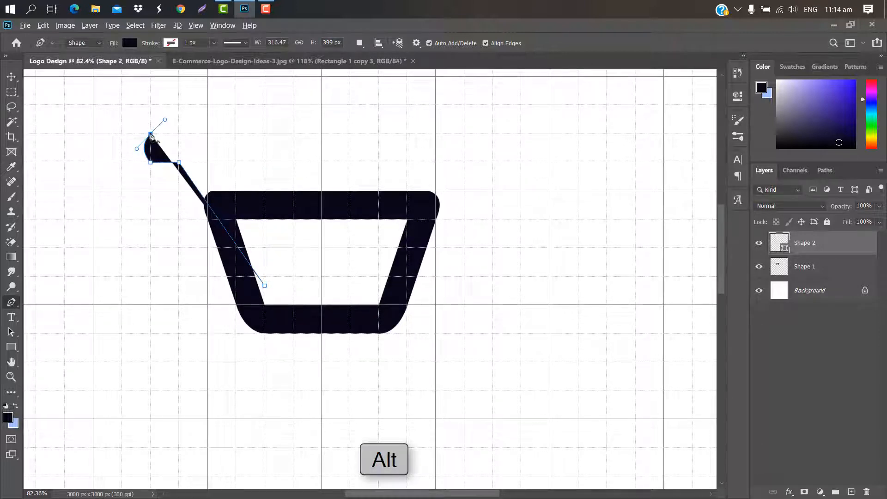
alt+click(151, 135)
click(194, 135)
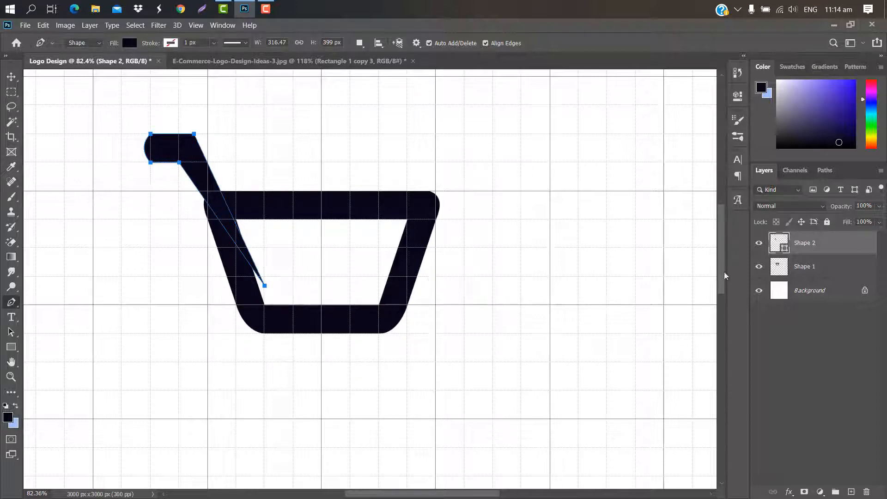
- Rasterize the handle layer, load its outline as a selection, and expand the selection by 10 pixels
right_click(834, 245)
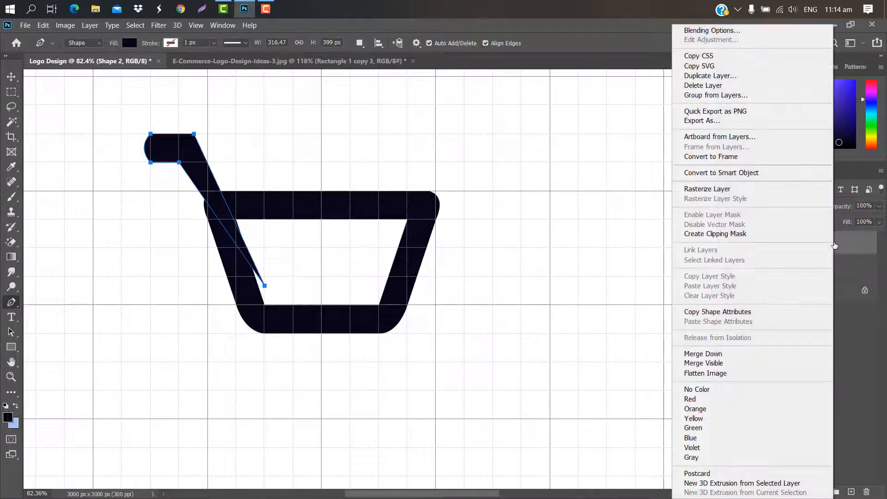
click(728, 188)
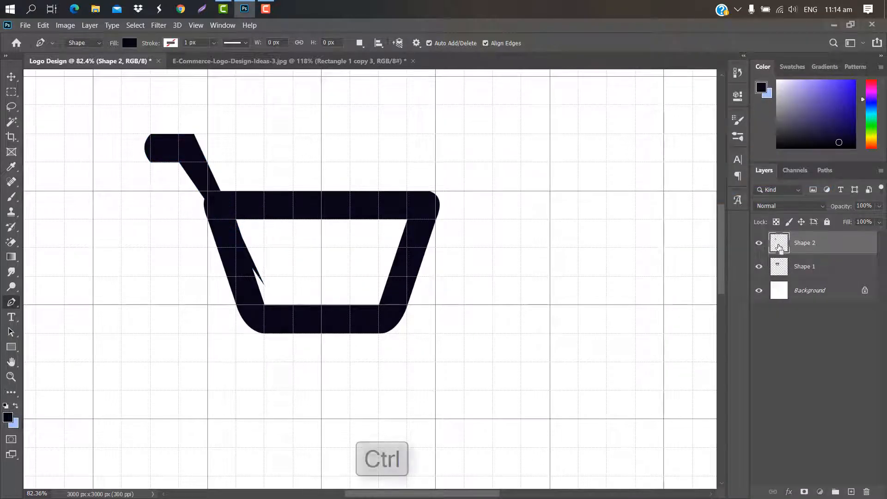
ctrl+click(779, 247)
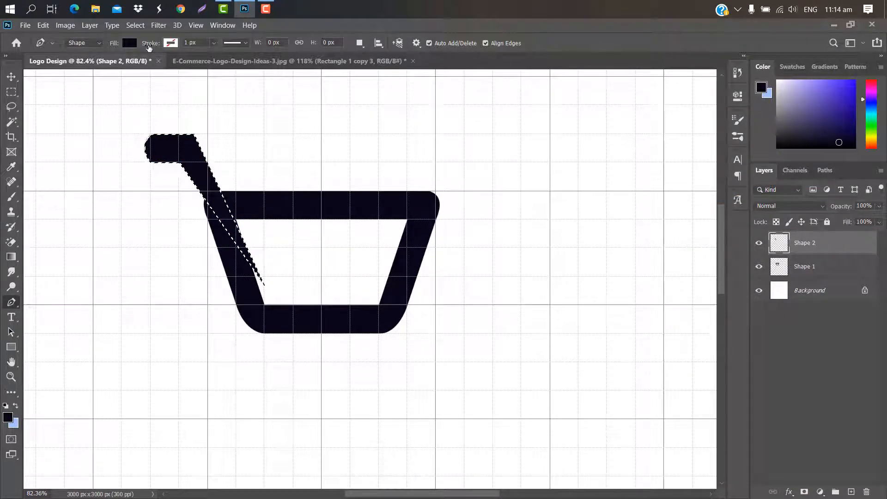
click(143, 27)
mouse_move(176, 184)
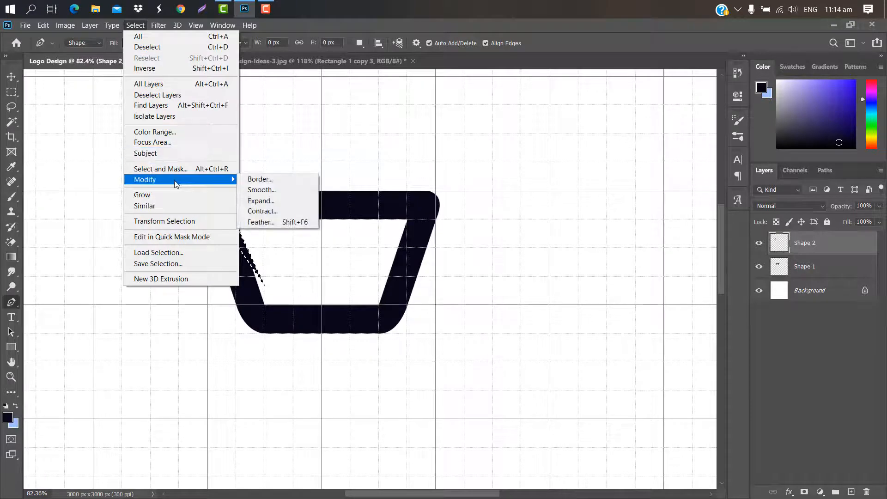
click(276, 201)
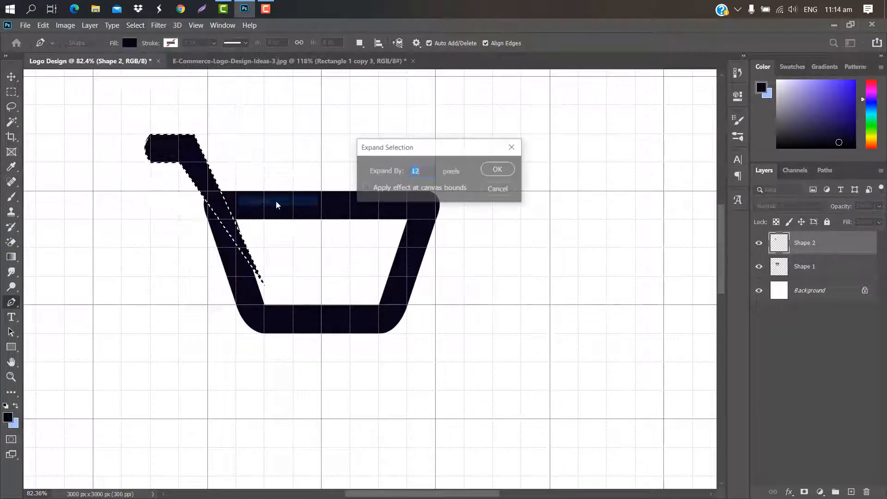
text(10)
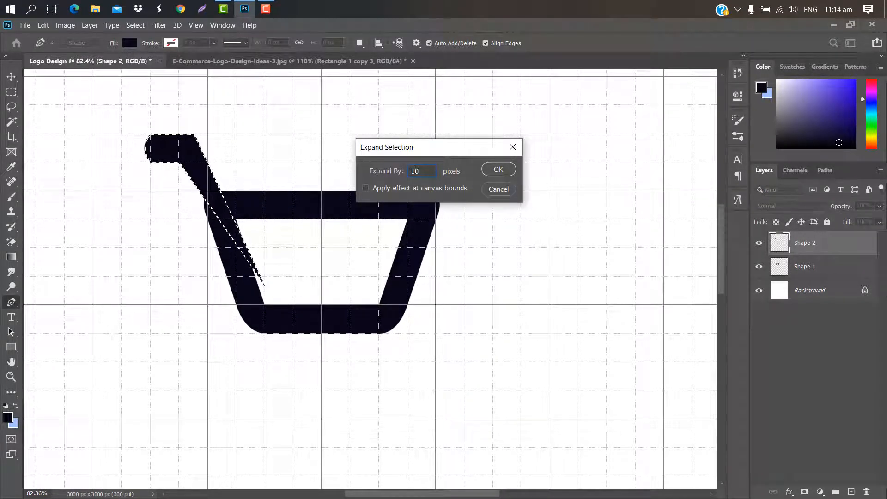
click(500, 170)
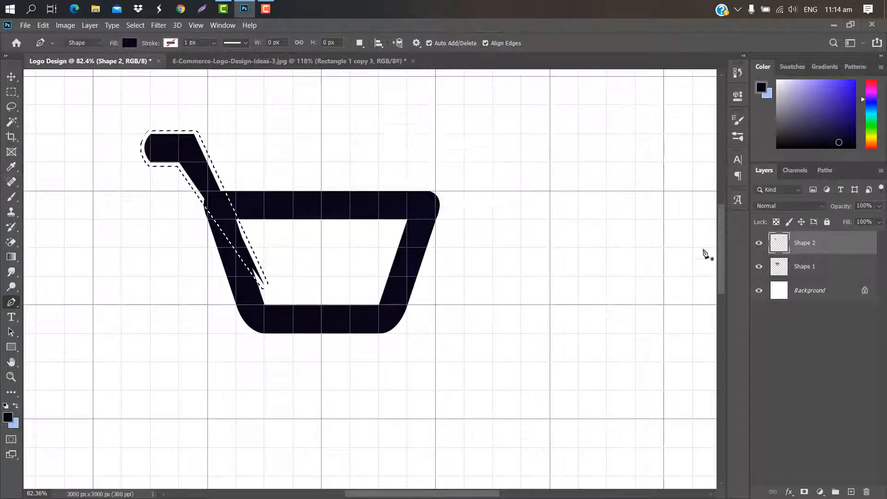
- Delete the expanded handle area from the basket layer to cut a gap around the handle, and clear the selection
click(814, 270)
key(Delete)
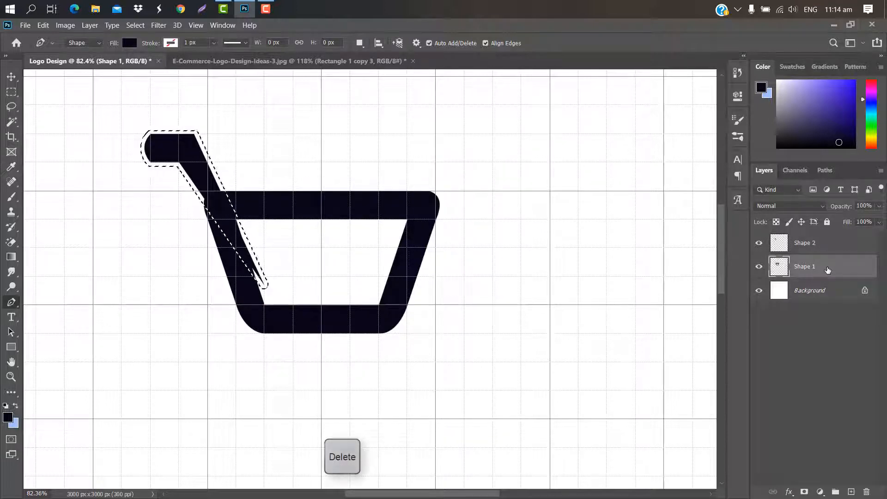
click(837, 245)
key(ctrl+d)
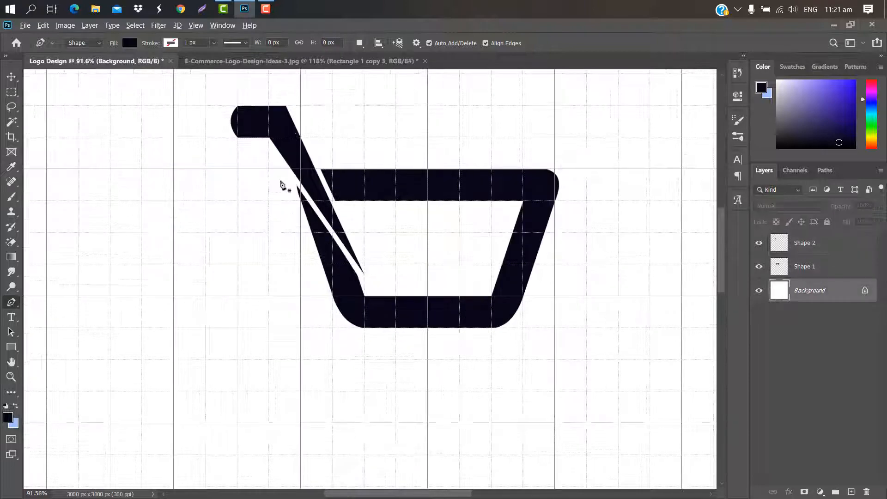
scroll(281, 185, up, 8)
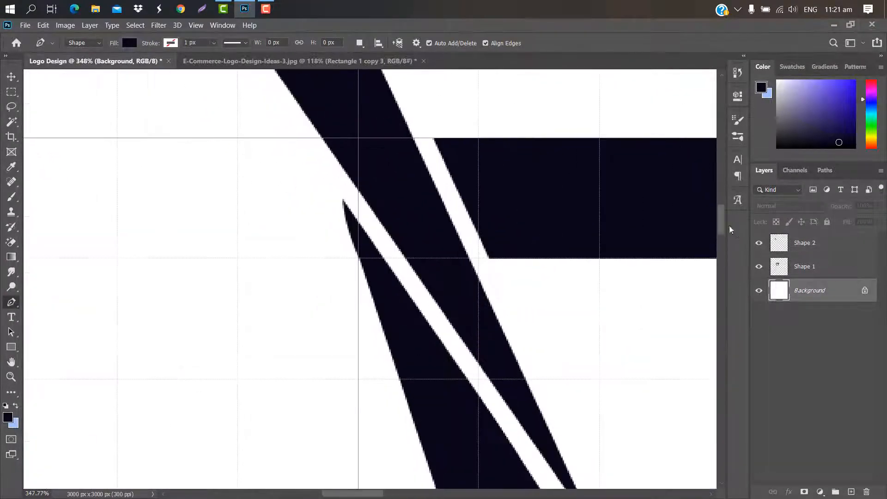
- Draw a tapered filler shape with the Pen tool over the basket's left side, pointed just below the grip, about 191 by 302 px
scroll(717, 238, down, 2)
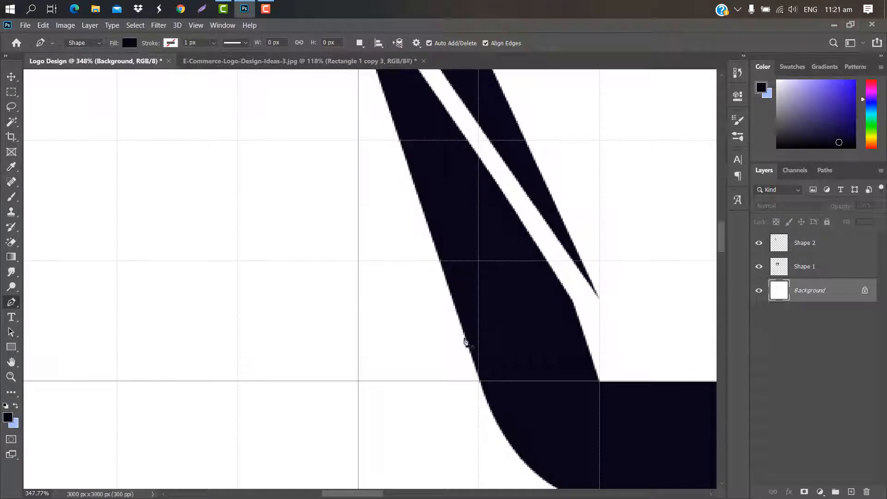
click(461, 324)
click(572, 301)
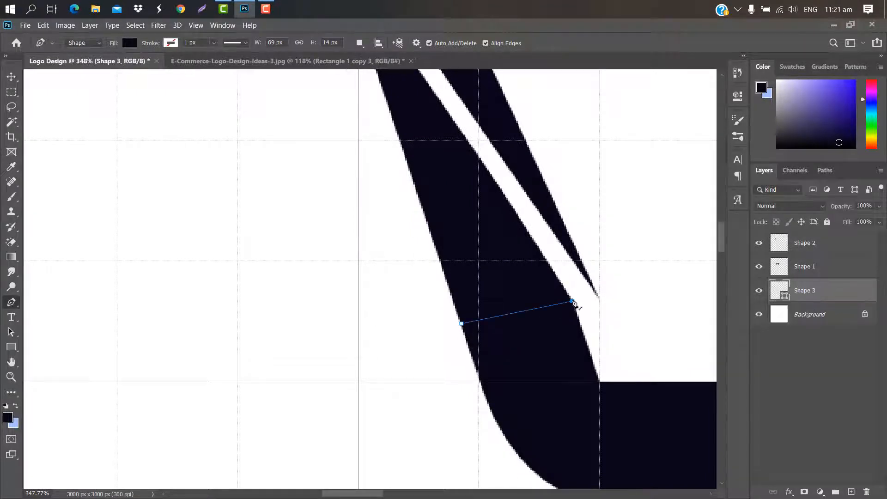
scroll(599, 255, up, 1)
scroll(503, 236, up, 5)
scroll(503, 236, down, 1)
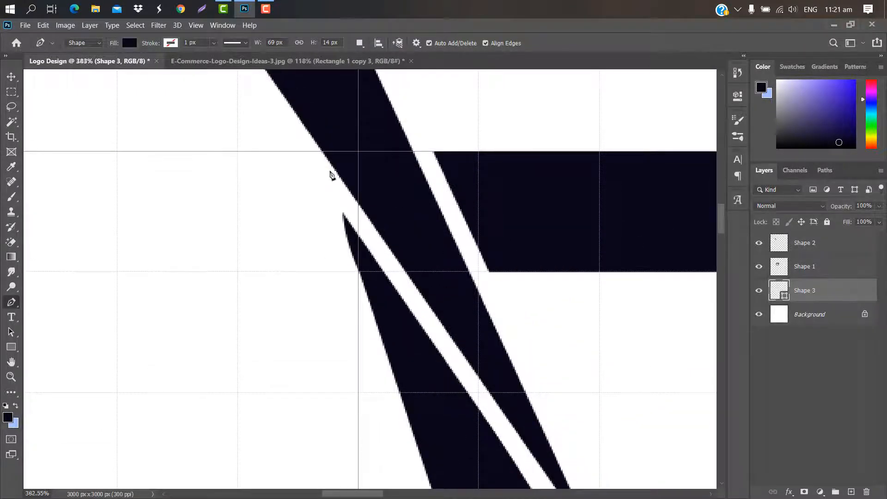
scroll(278, 167, up, 2)
click(278, 168)
scroll(431, 201, down, 5)
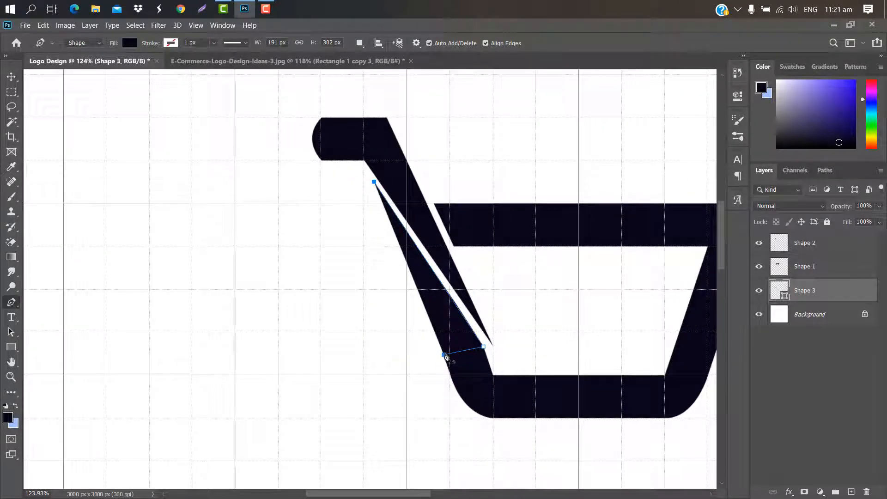
- Try to merge the tapered filler shape's layer with the basket layer
key(shift)
shift+click(834, 270)
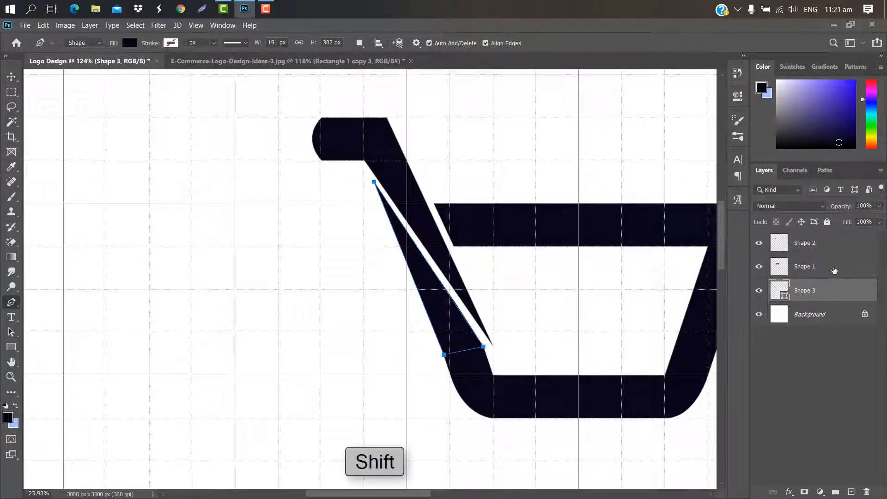
right_click(834, 270)
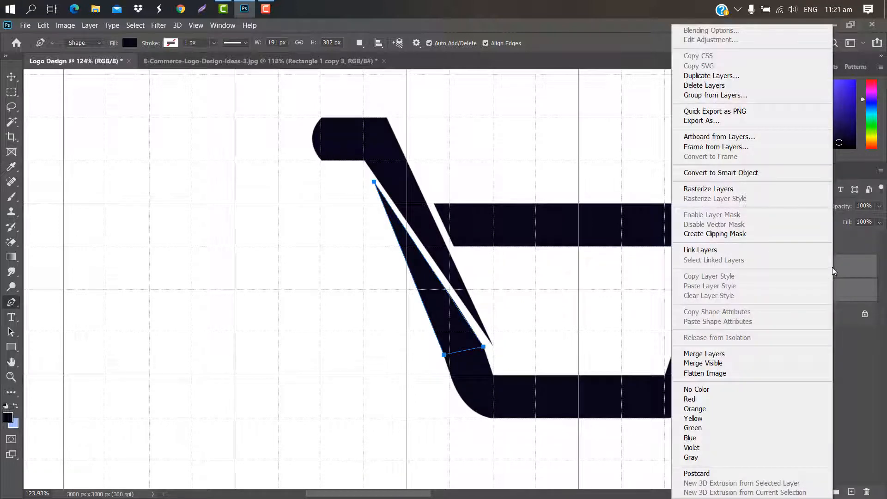
click(717, 353)
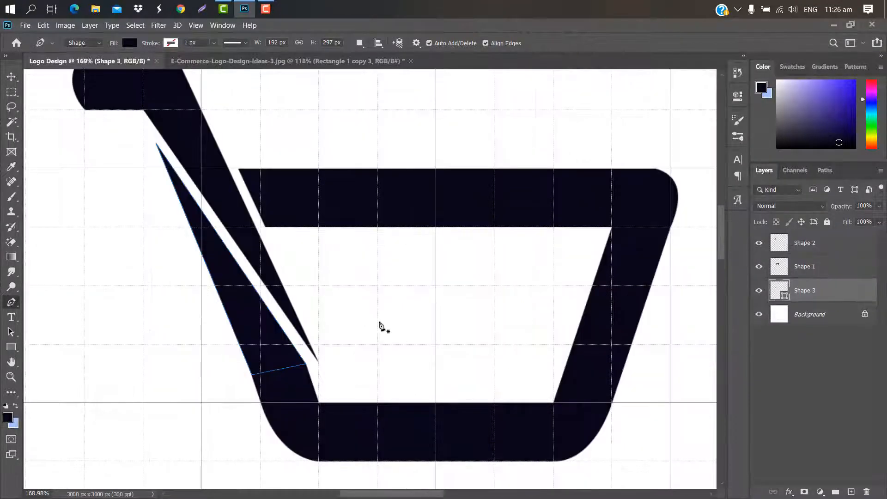
- Draw a horizontal bar inside the basket with the Pen tool, its left end slanted parallel to the handle, about 256 by 75 px
scroll(268, 267, up, 3)
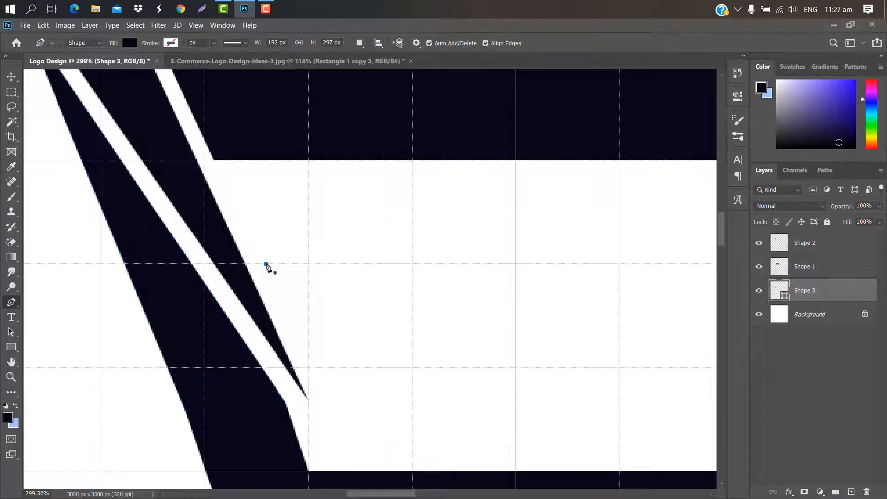
click(267, 266)
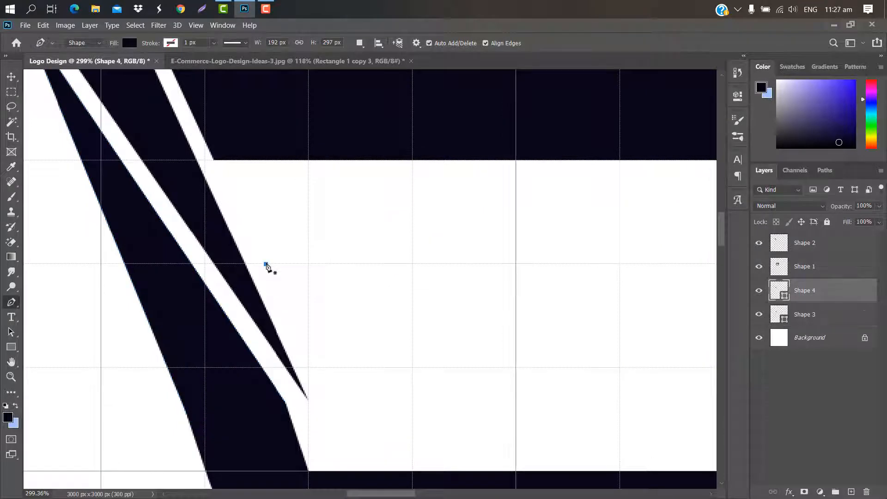
click(315, 369)
scroll(610, 368, down, 3)
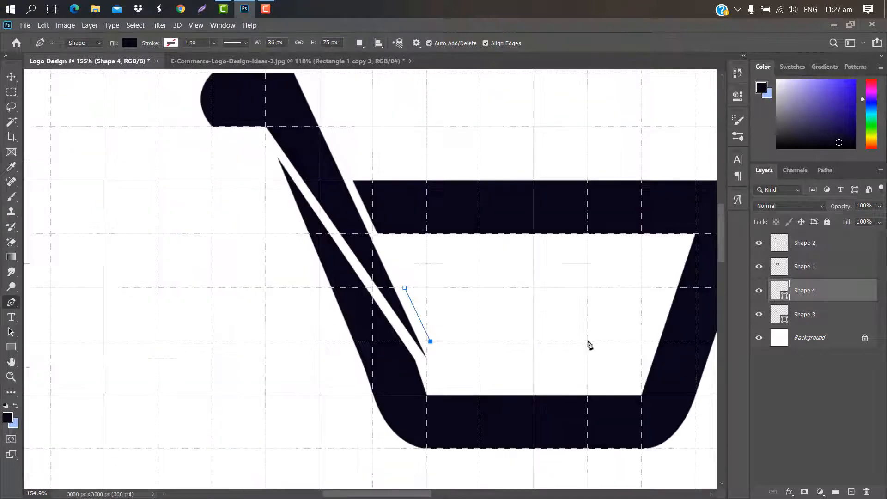
click(588, 342)
click(587, 287)
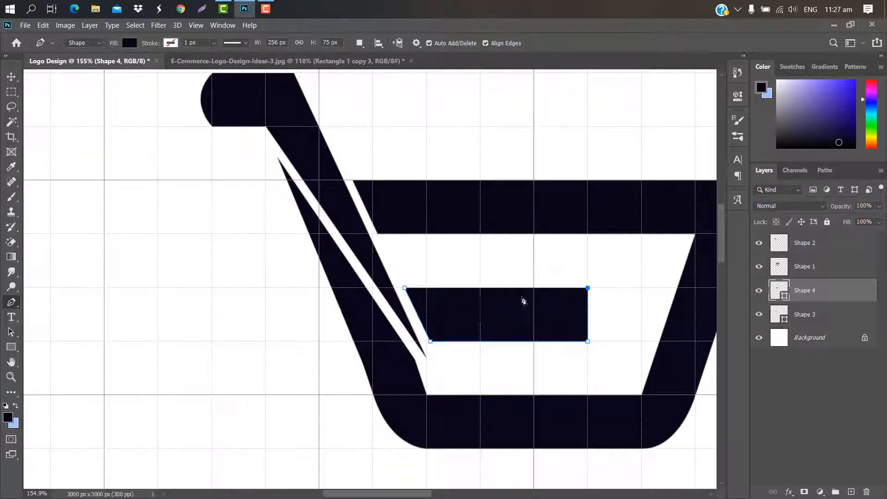
click(405, 288)
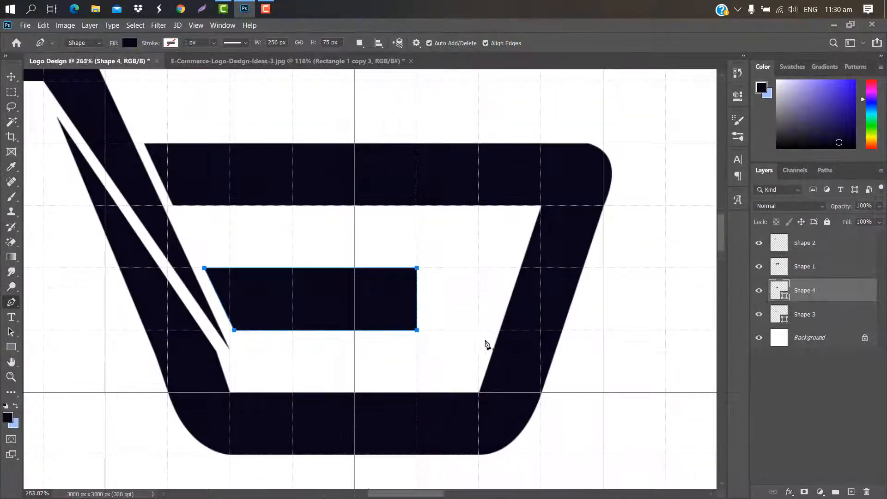
- Trace the basket's top bar and a tapered spike down its inner right side as one Pen shape, about 537 by 260 px, at 100% opacity
scroll(488, 346, up, 4)
click(492, 382)
scroll(522, 263, down, 4)
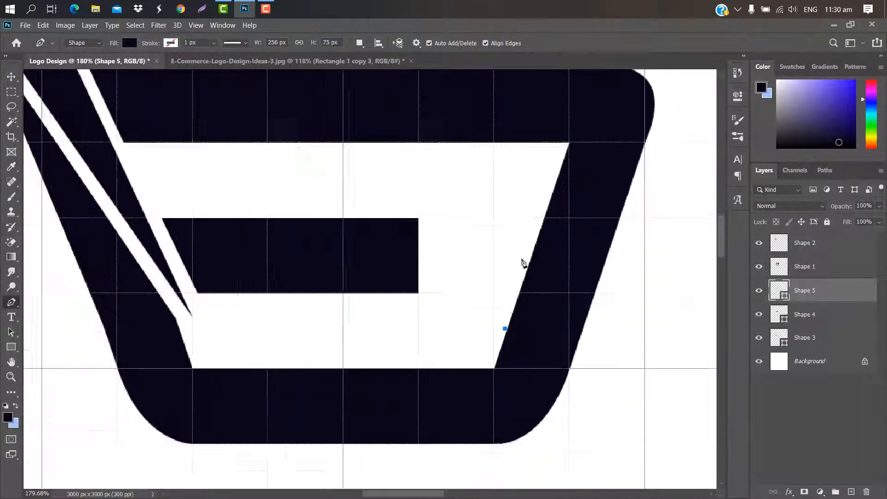
click(609, 101)
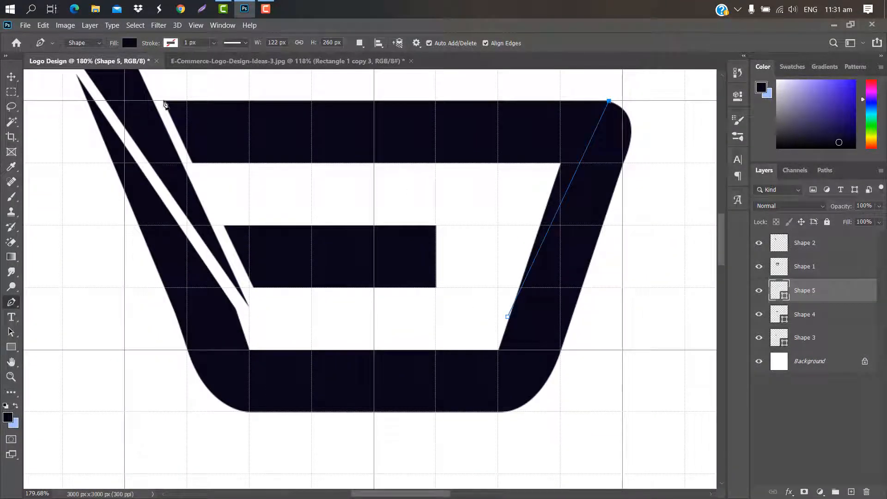
click(163, 100)
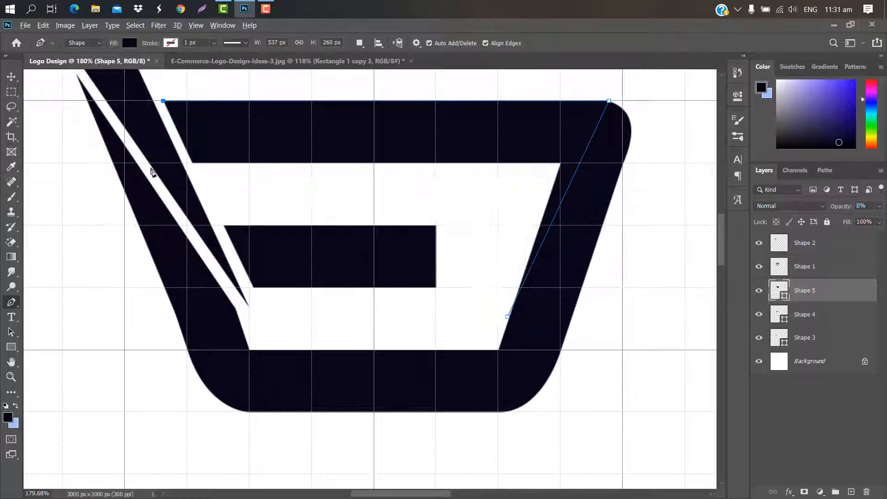
scroll(152, 168, up, 4)
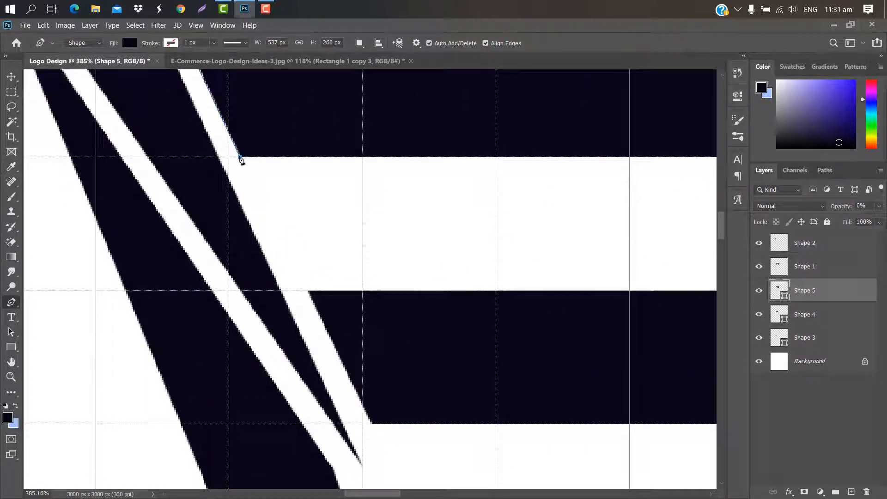
scroll(569, 160, right, 5)
click(568, 158)
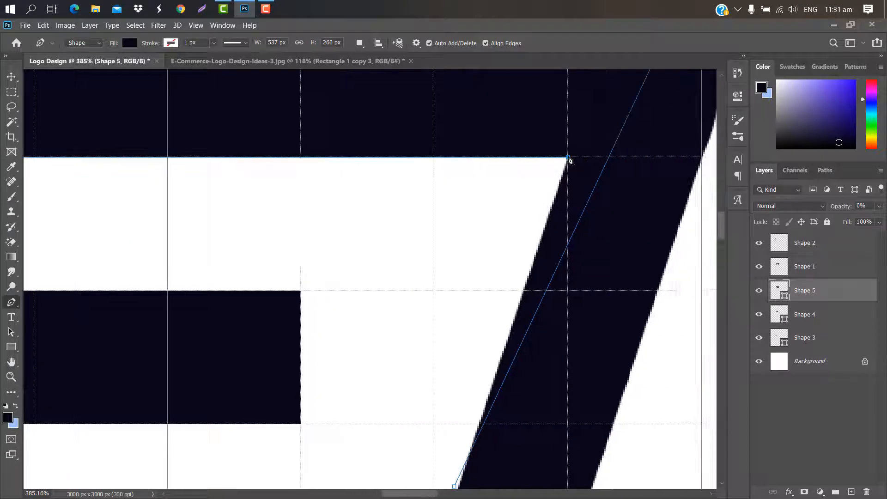
scroll(467, 431, down, 3)
click(459, 458)
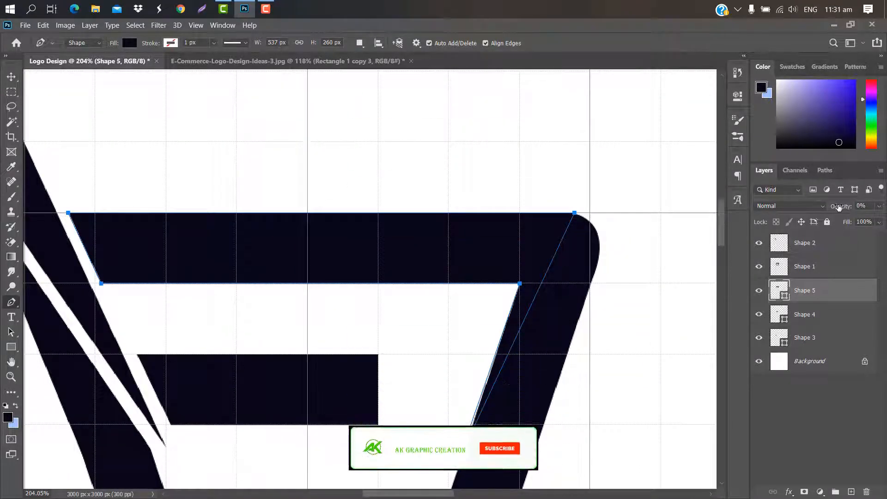
drag(842, 206, 852, 207)
scroll(385, 120, down, 3)
key(0)
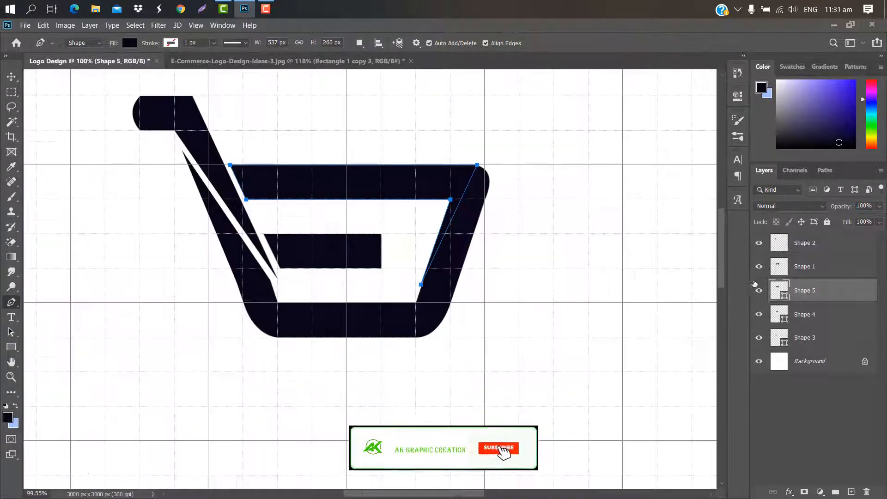
- Rasterize the traced top-bar layer and cut its outline, expanded by 10 pixels, out of the basket layer
ctrl+click(787, 300)
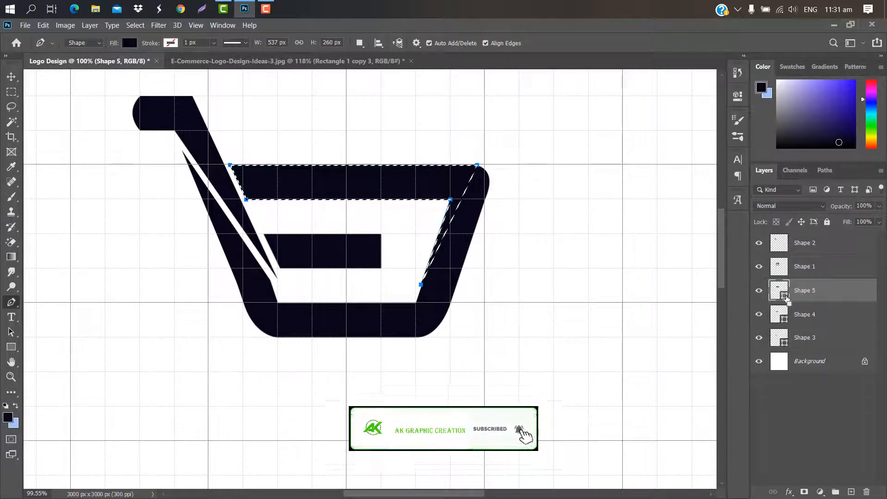
right_click(833, 292)
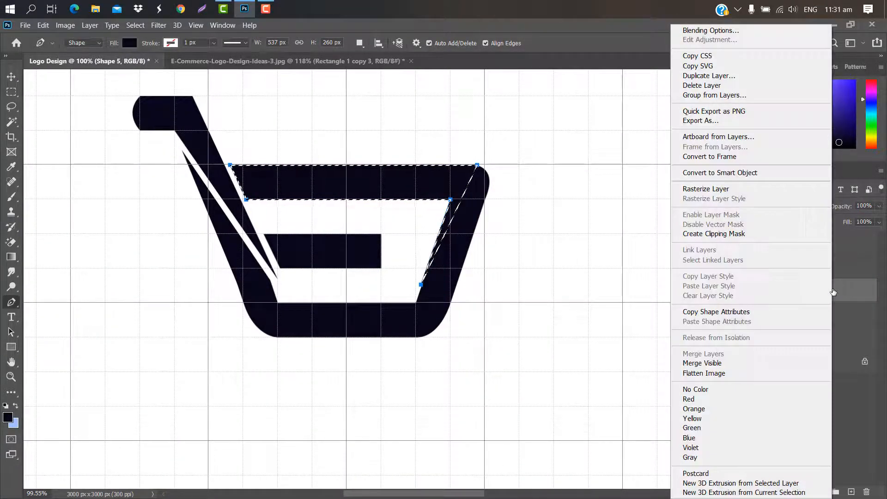
click(734, 190)
click(135, 25)
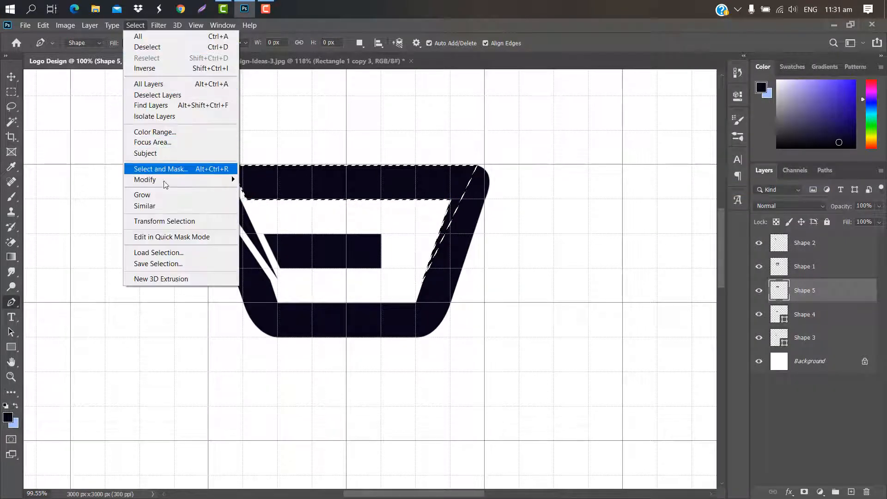
mouse_move(165, 184)
click(261, 201)
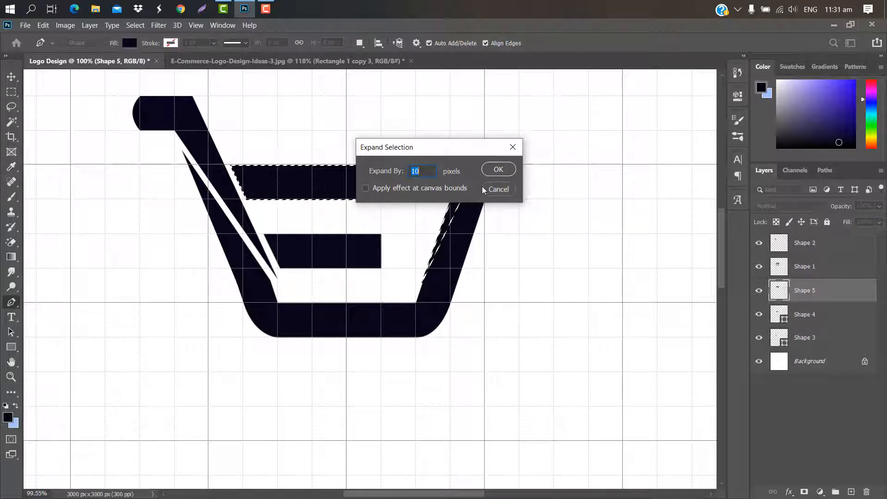
click(498, 169)
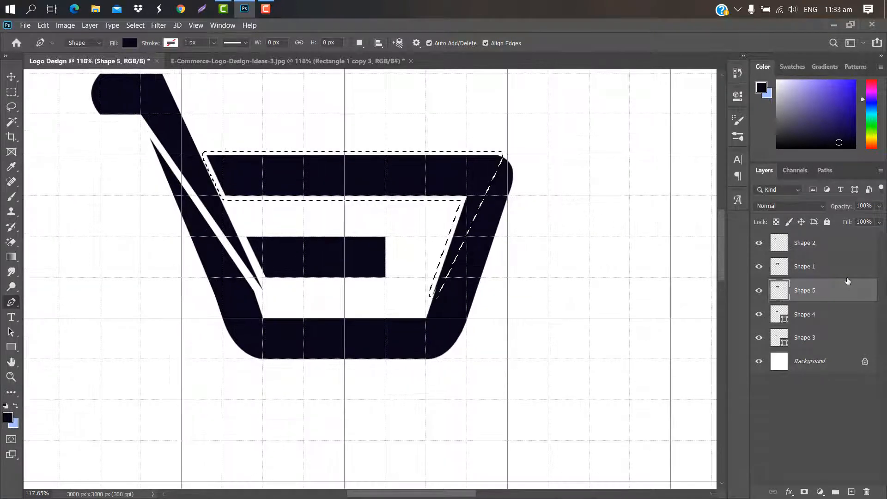
click(825, 273)
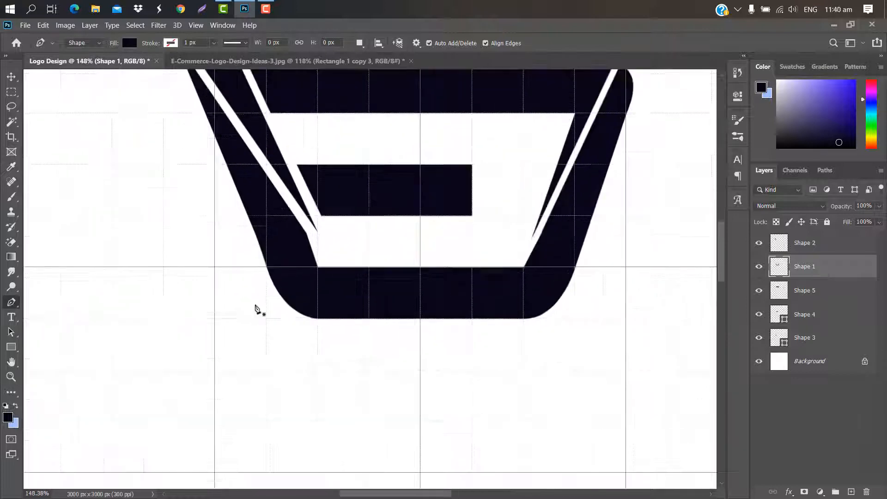
- Start a Pen shape along the basket's lower left edge, running down to a rounded corner below the basket, about 146 by 300 px
scroll(257, 224, up, 1)
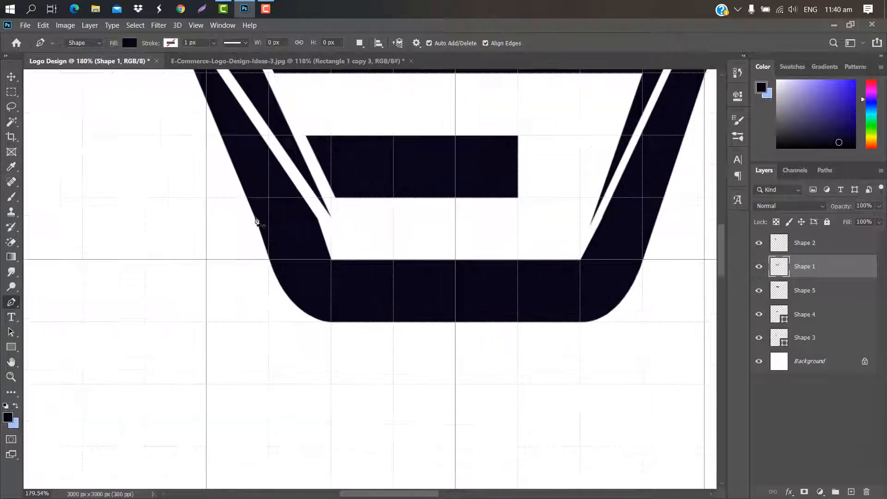
scroll(258, 224, up, 3)
click(240, 188)
scroll(323, 222, down, 4)
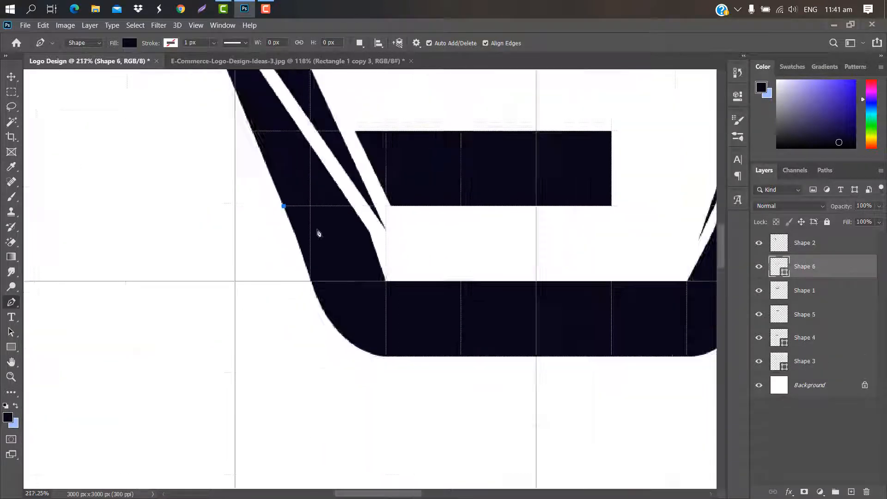
click(336, 334)
scroll(338, 339, down, 3)
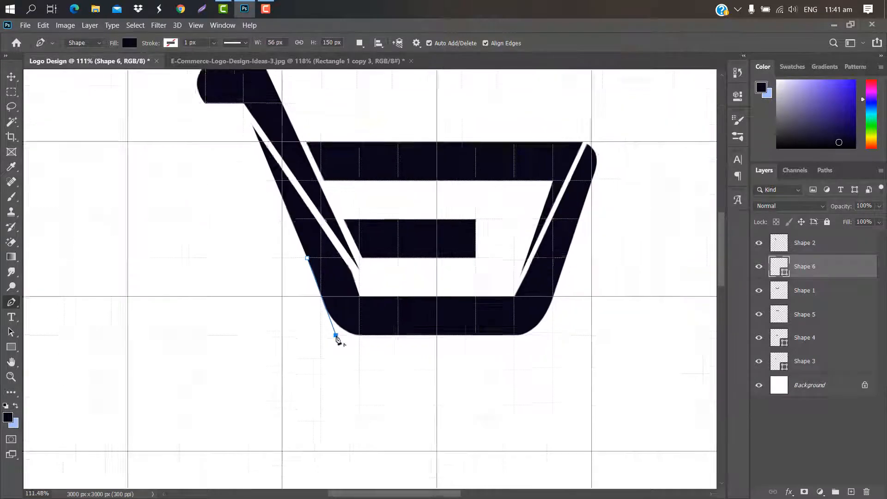
scroll(359, 398, up, 3)
click(357, 386)
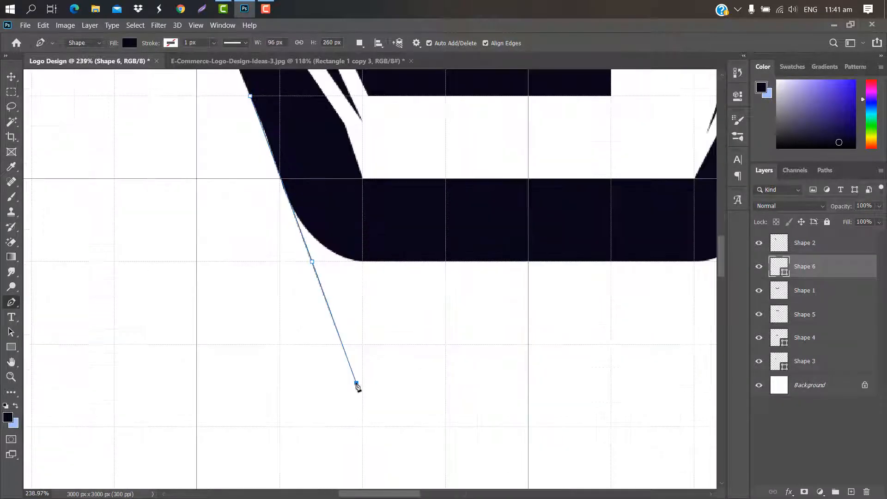
scroll(358, 388, down, 2)
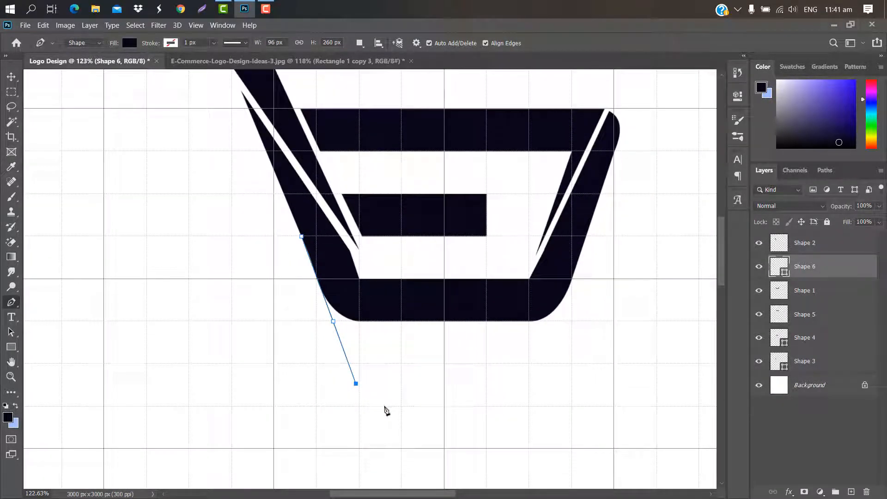
drag(384, 406, 408, 407)
scroll(422, 493, right, 5)
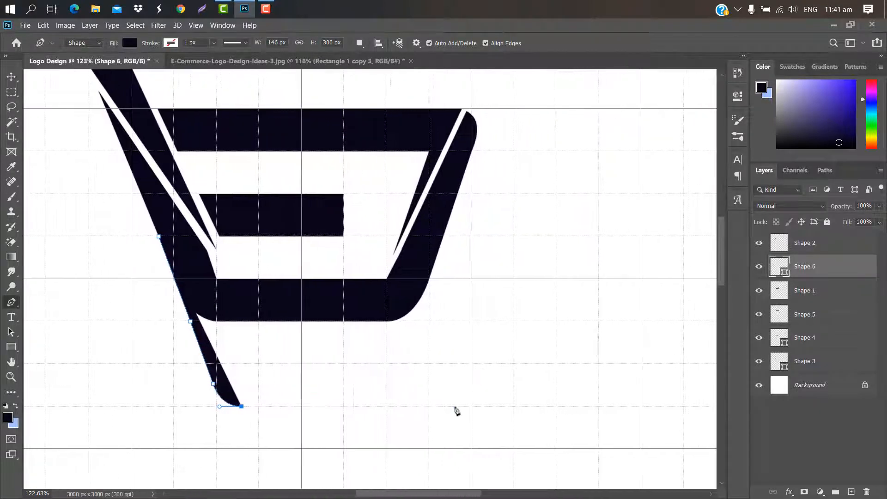
- Complete the leg shape at 0% layer opacity with a round-ended horizontal base bar, closing the path at its start, about 541 by 300 px overall
click(454, 407)
text(0)
key(Return)
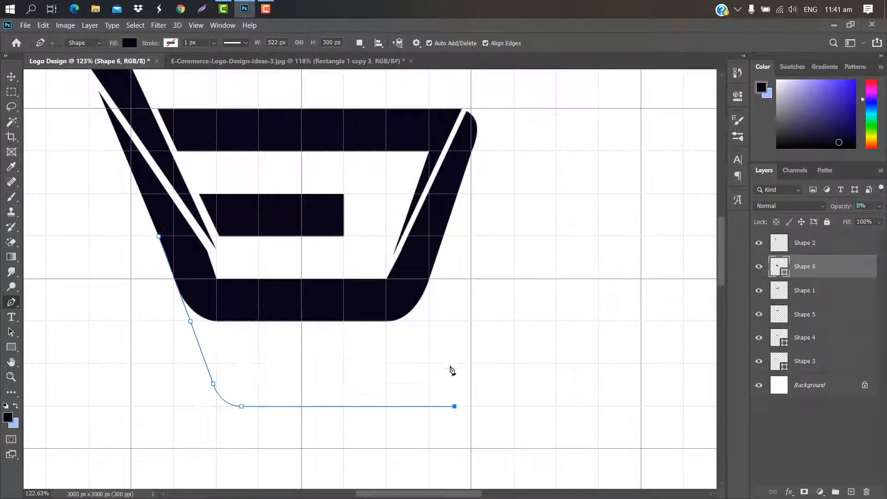
drag(454, 364, 430, 344)
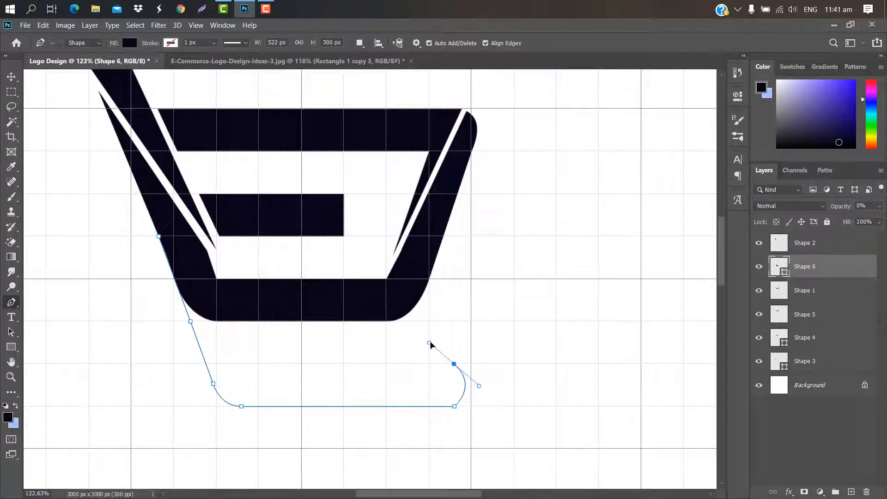
click(454, 364)
click(244, 364)
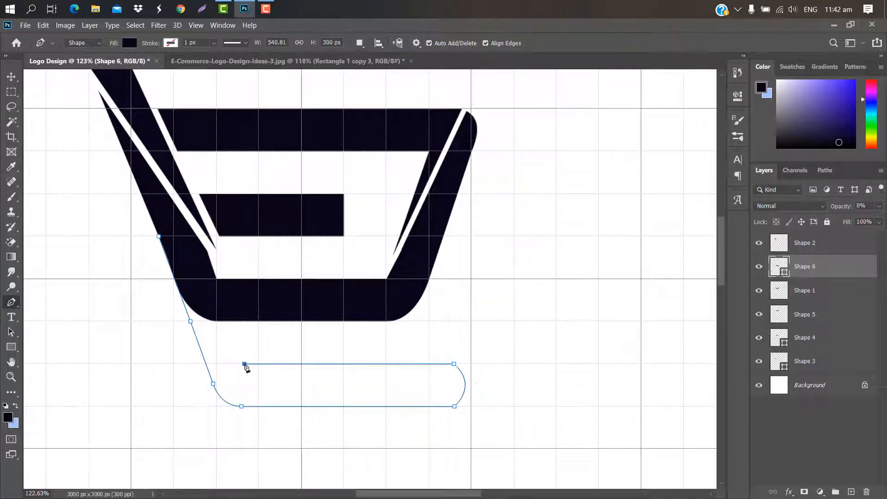
click(216, 280)
click(158, 236)
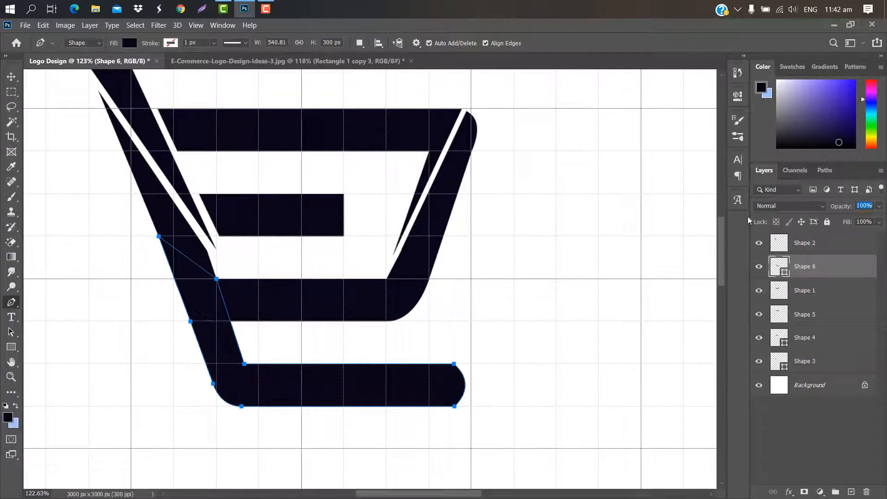
- Merge the leg and base bar shape with the basket layer into one layer
shift+click(835, 292)
right_click(835, 292)
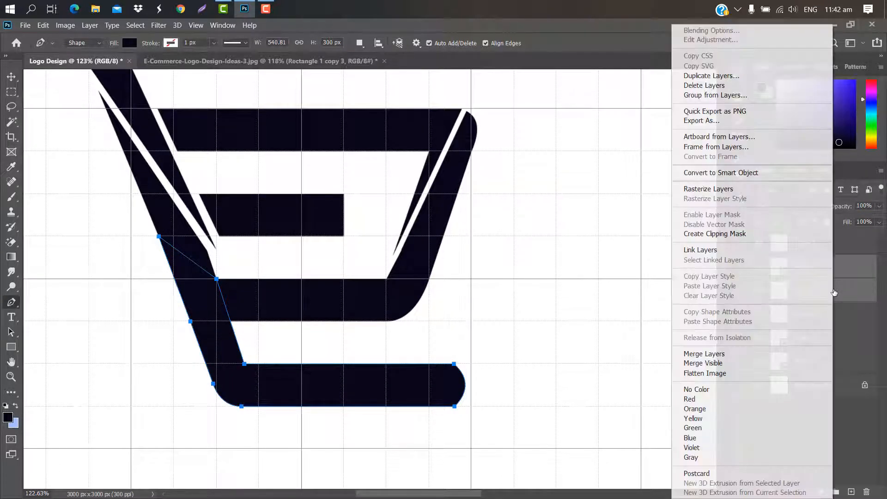
click(717, 355)
scroll(83, 375, down, 5)
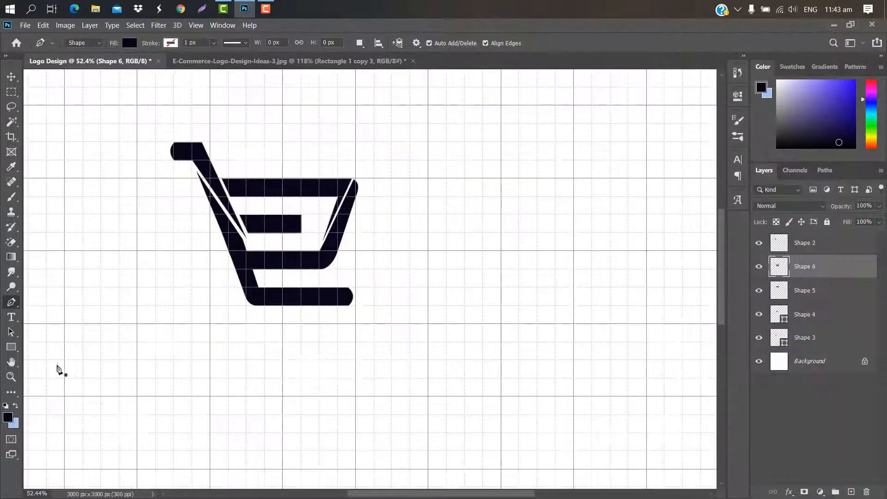
- Draw a 112 px circle with the Ellipse tool as a wheel below the right part of the base bar
right_click(11, 347)
click(64, 368)
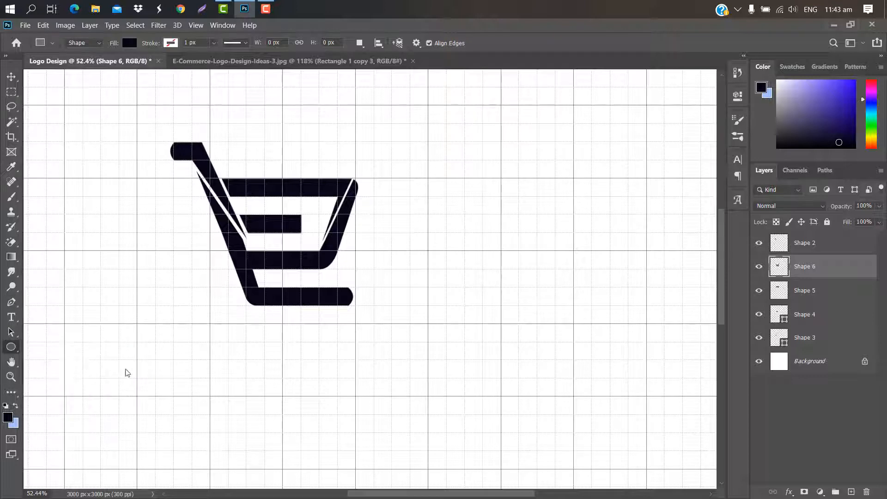
drag(318, 323, 347, 351)
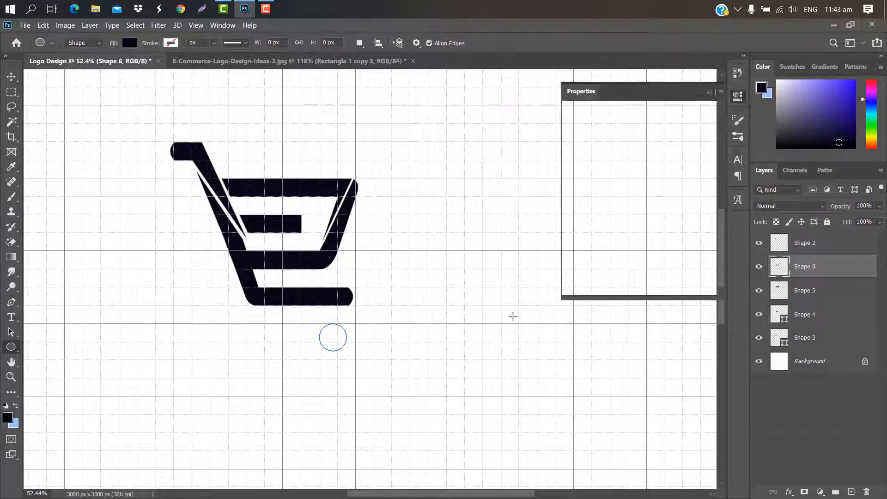
click(709, 92)
- Duplicate the wheel circle and fill the copy with bright red
drag(851, 269, 851, 491)
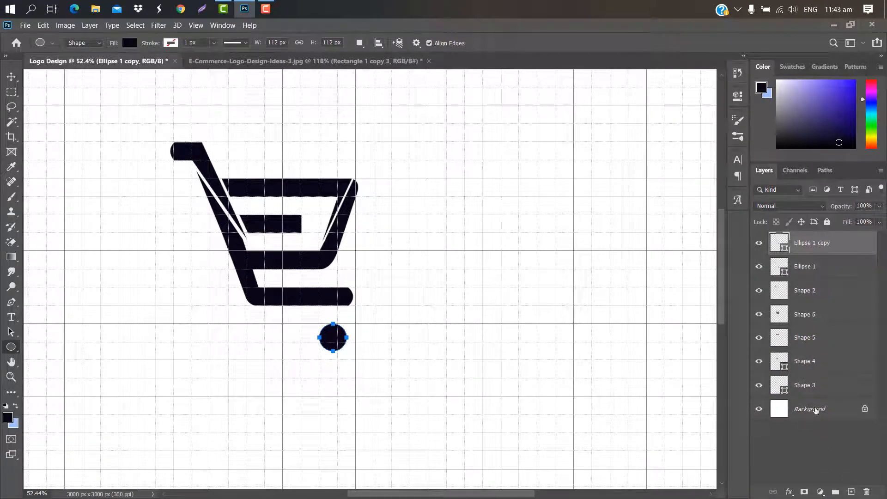
double_click(783, 249)
click(742, 140)
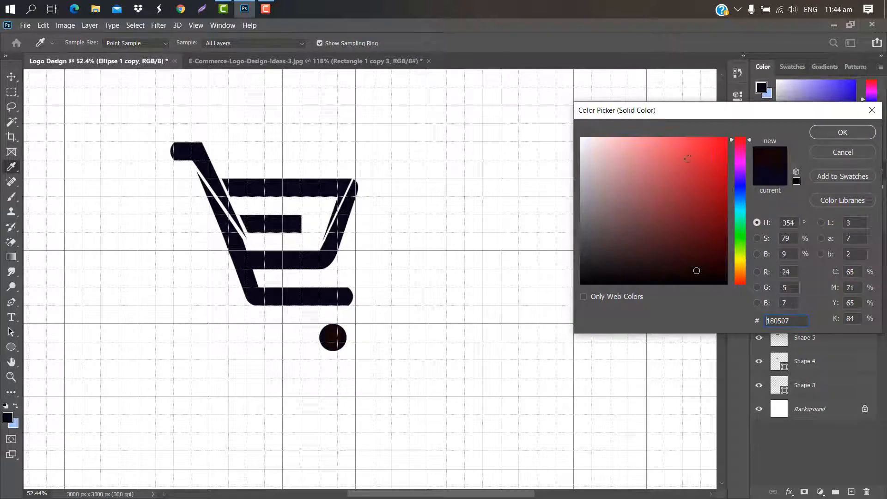
drag(690, 159, 725, 139)
click(830, 133)
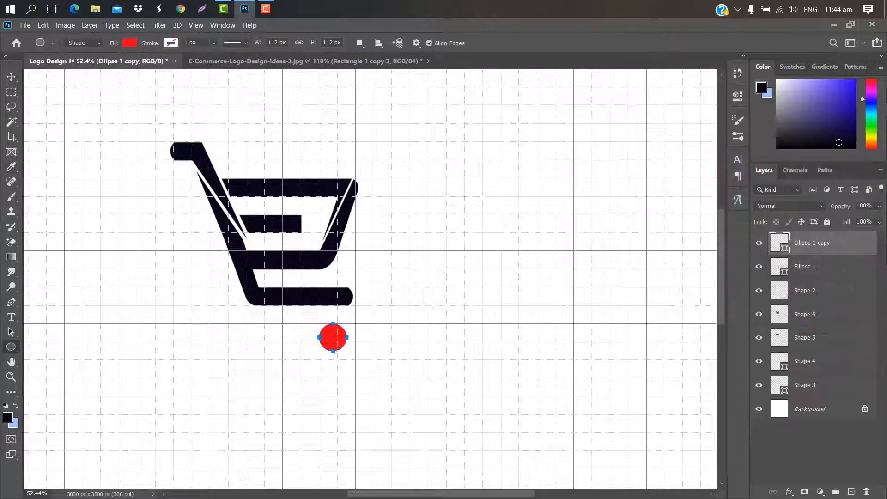
- Scale the red circle copy to 39.48% about the wheel's center
scroll(326, 353, up, 5)
key(ctrl+t)
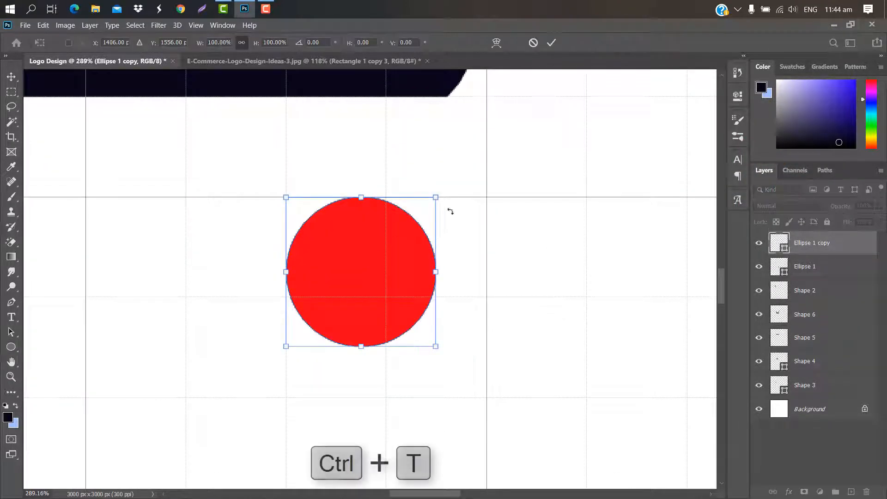
drag(436, 198, 344, 288)
drag(308, 325, 353, 279)
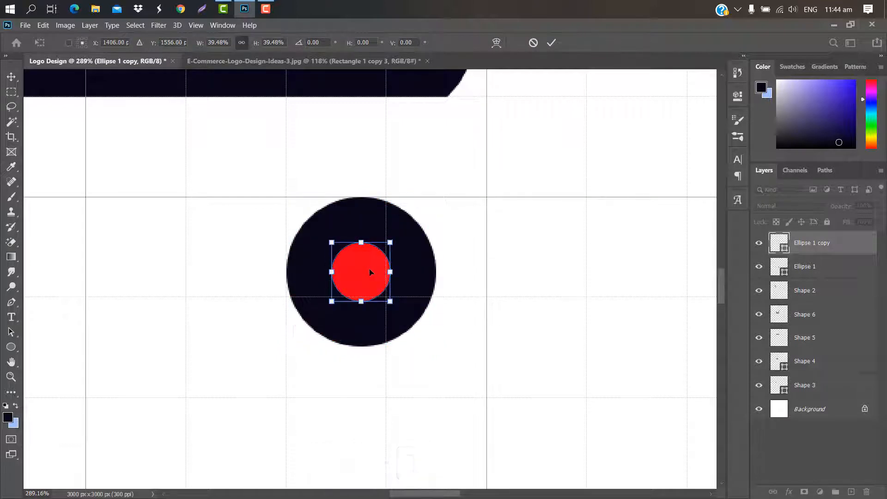
click(551, 43)
- Cut the small red circle's outline out of the rasterized wheel and delete the red copy's layer
ctrl+click(786, 252)
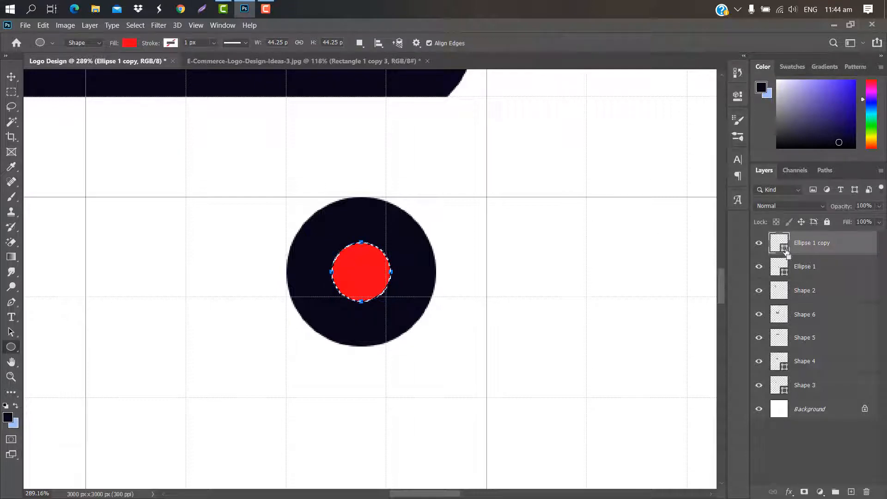
key(v)
right_click(832, 266)
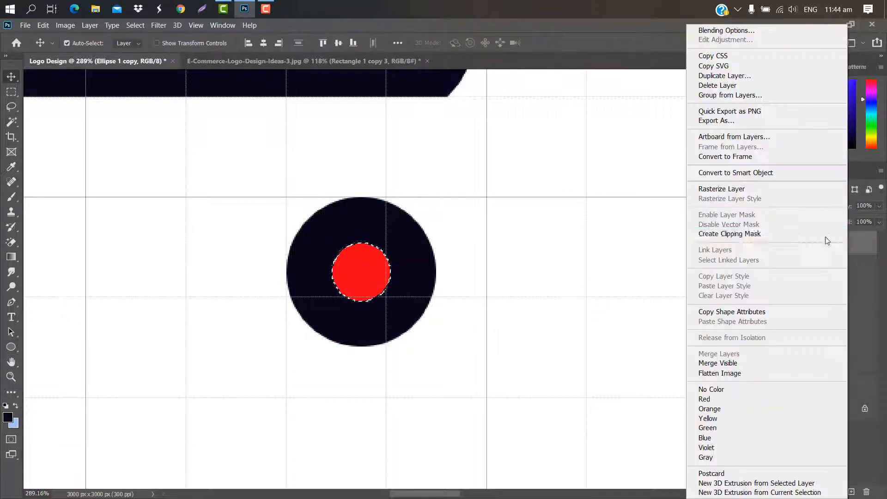
click(741, 189)
click(857, 245)
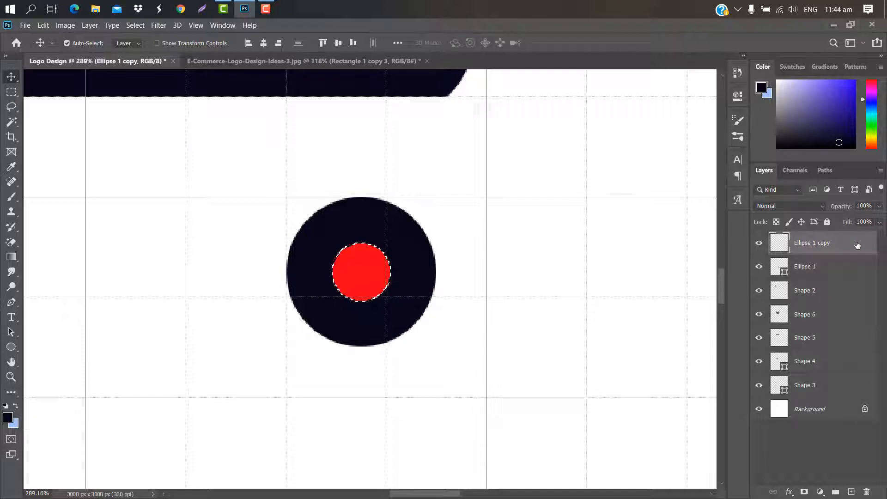
drag(857, 245, 866, 491)
key(ctrl+d)
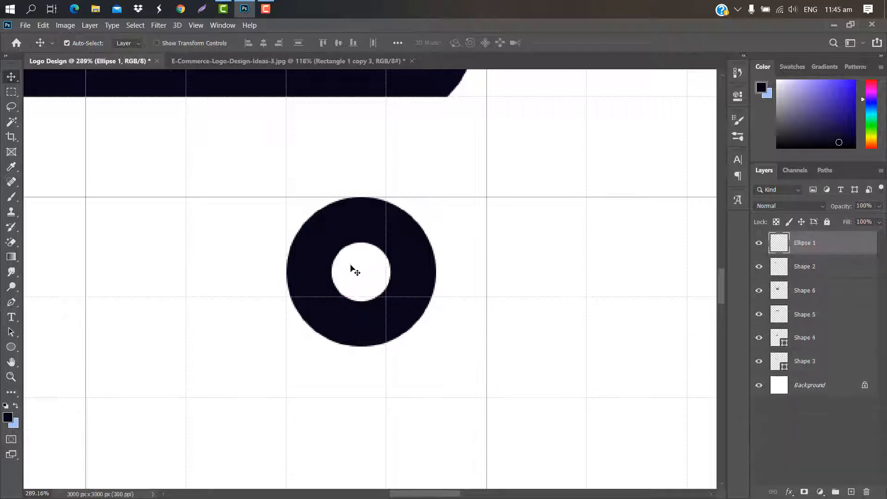
- Move the wheel ring closer beneath the base bar's right end and scale it to 80.19%
scroll(354, 271, down, 6)
key(ctrl+t)
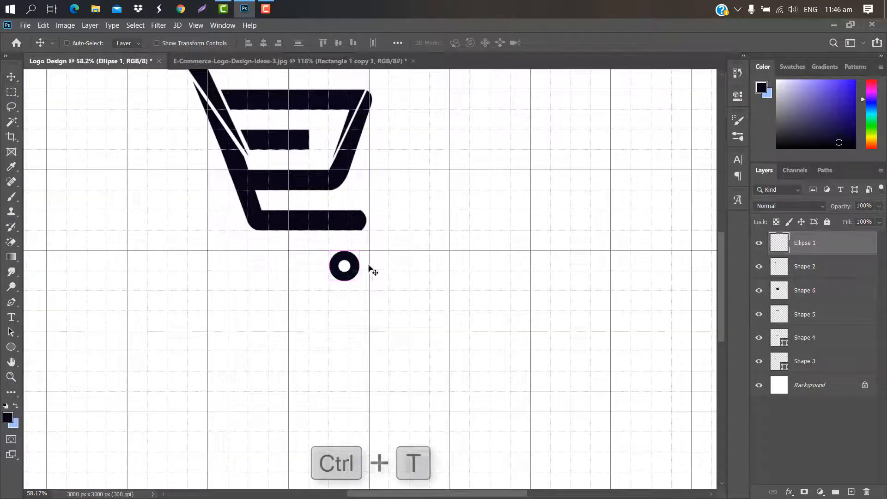
drag(345, 267, 342, 253)
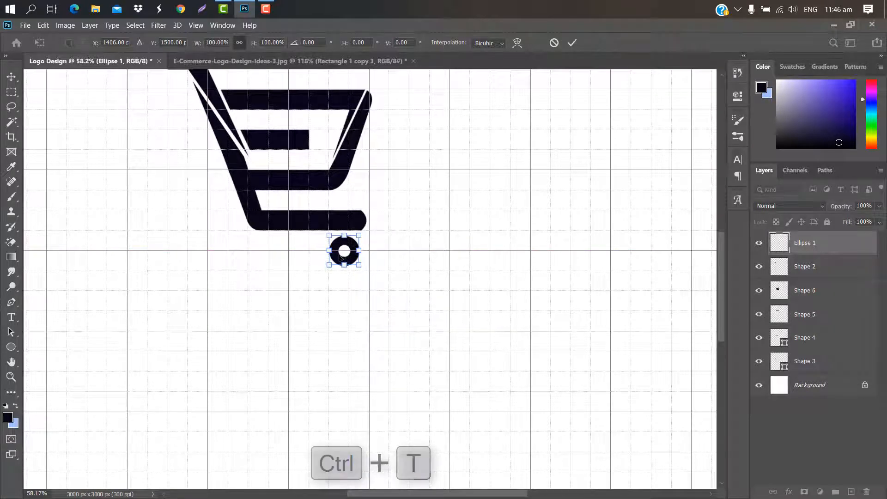
scroll(344, 255, up, 3)
drag(364, 236, 356, 218)
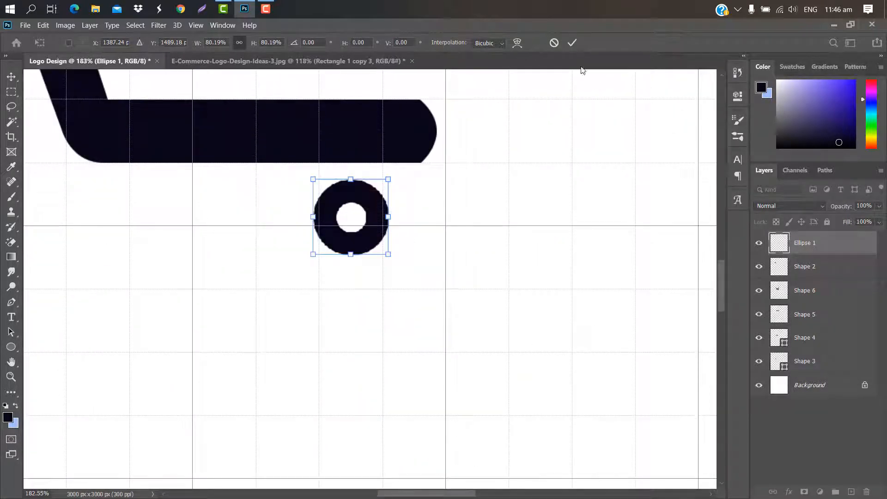
key(Return)
- Duplicate the wheel and move the copy straight left beneath the left part of the base bar
drag(832, 252, 851, 490)
key(ctrl+t)
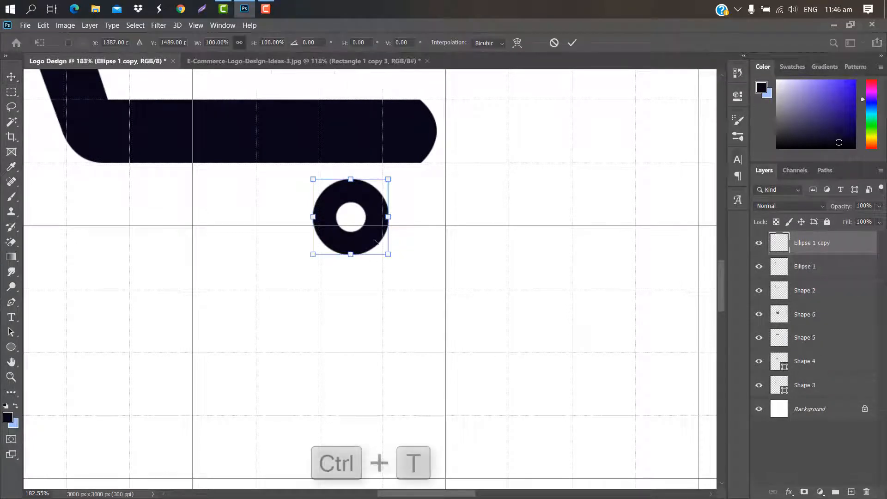
drag(329, 221, 186, 215)
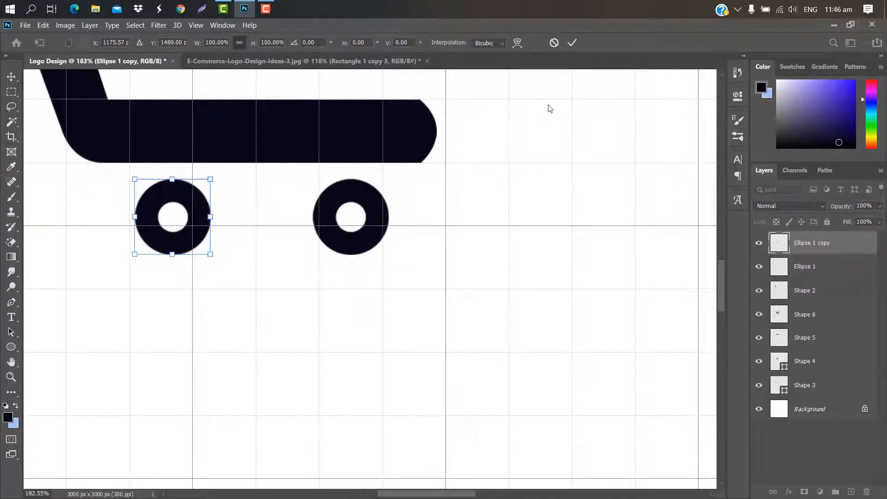
key(Return)
- Draw a 375 by 75 px rounded bar with 36 px corners left of the cart, below the handle
key(ctrl+minus)
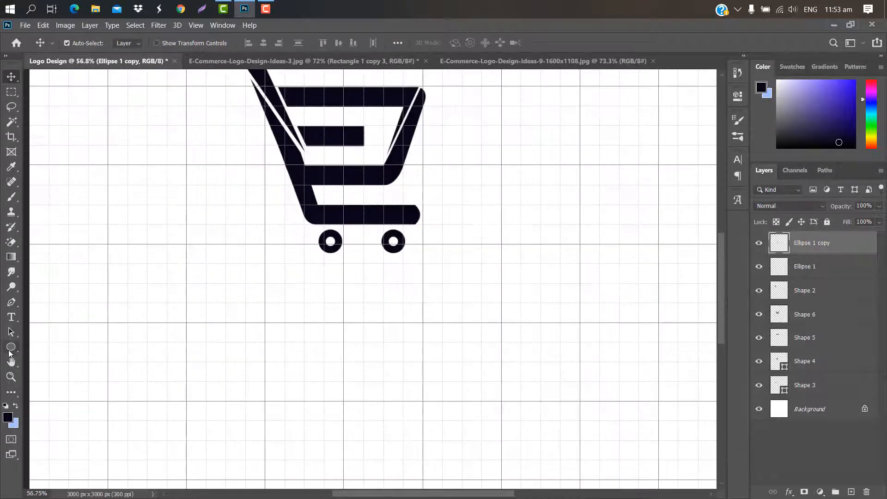
click(11, 346)
click(69, 345)
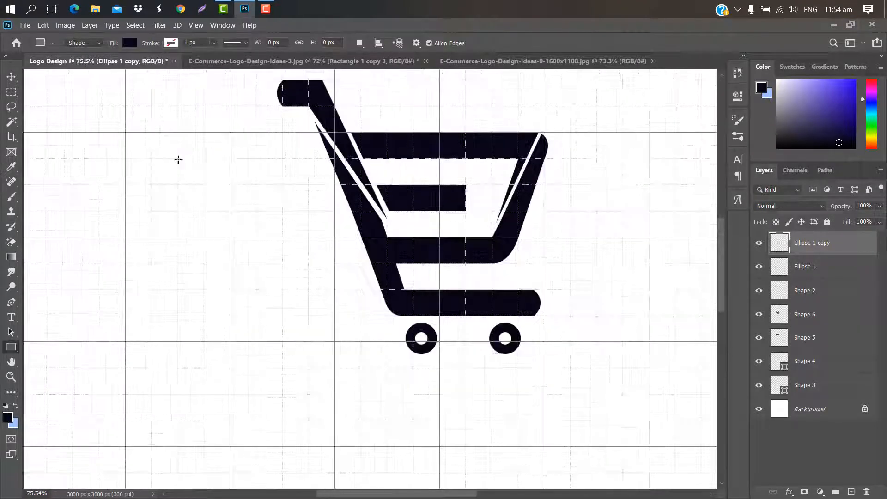
drag(178, 159, 308, 184)
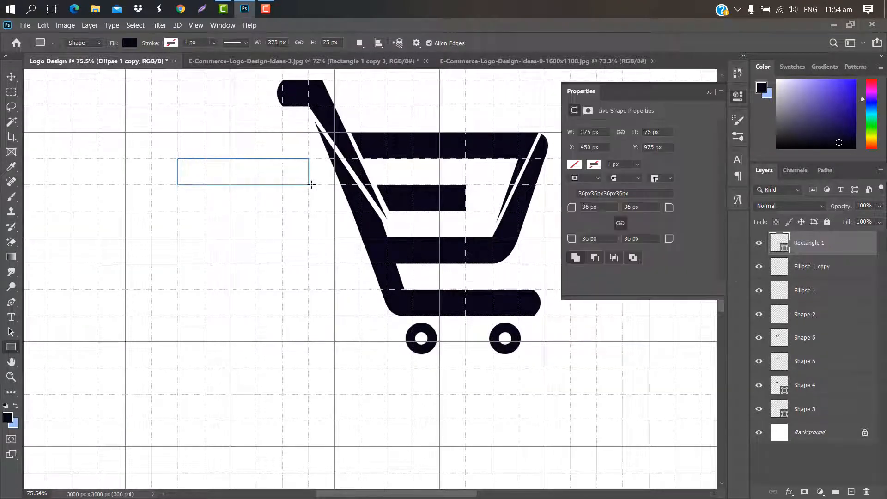
drag(571, 212, 655, 154)
click(706, 91)
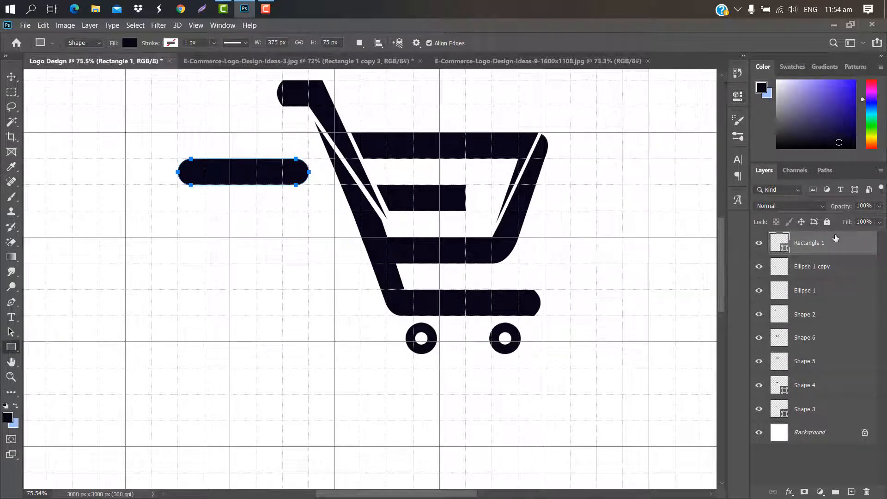
- Duplicate the rounded bar, place the copy below and slightly right, and shorten it from its left end to 80% width
drag(835, 242, 851, 490)
key(ctrl+t)
drag(256, 173, 283, 226)
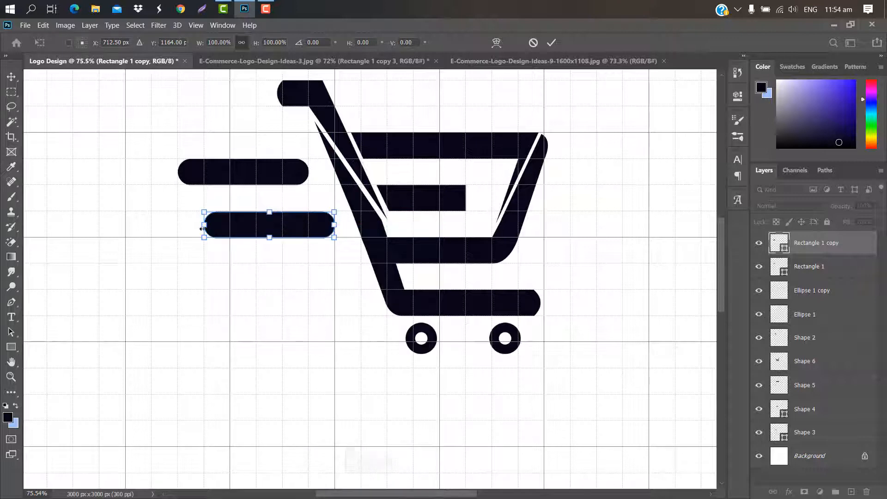
key(shift)
drag(204, 228, 229, 226)
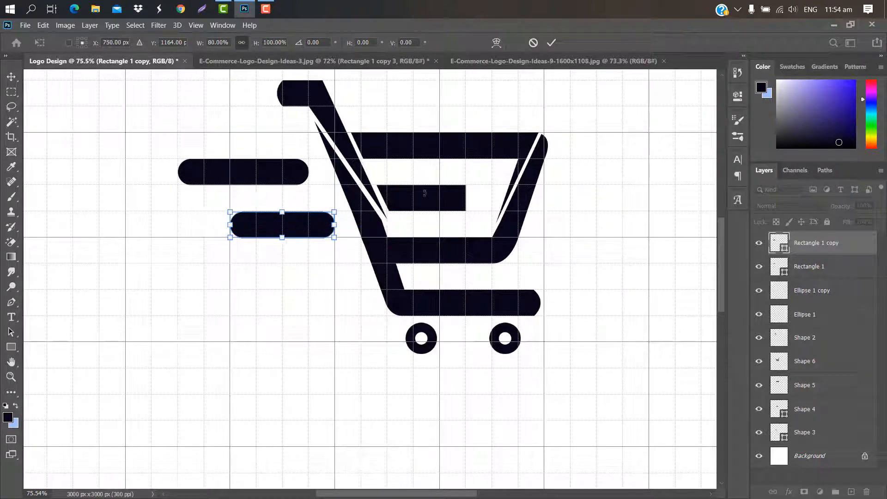
click(552, 42)
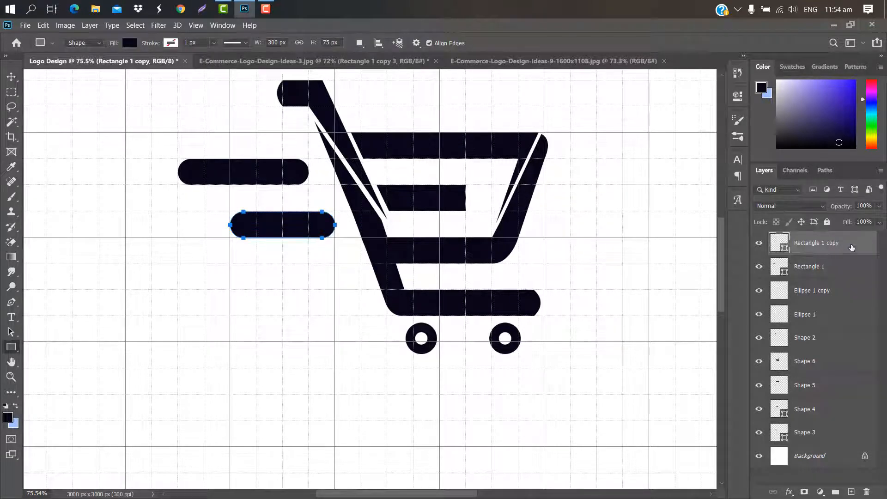
- Duplicate the second bar, place the copy one row lower and further right, and shorten it from its left end to 75% width
drag(851, 247, 851, 490)
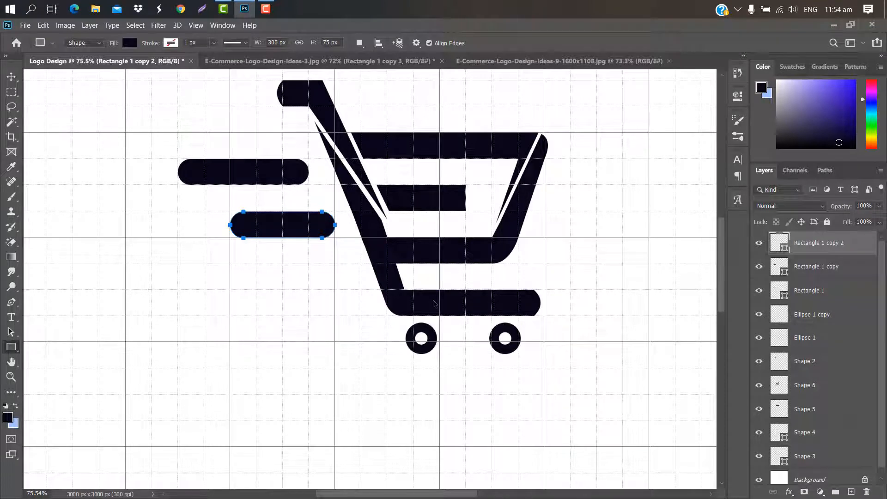
key(ctrl+t)
drag(291, 227, 318, 279)
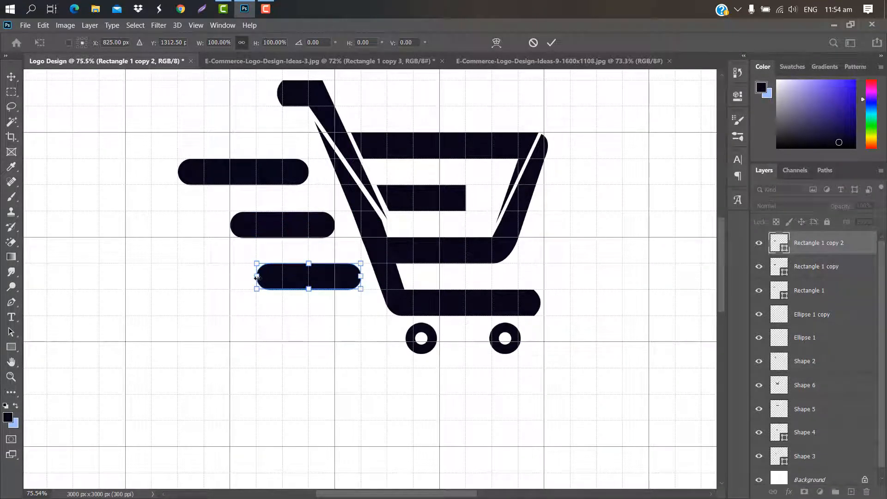
drag(257, 276, 283, 276)
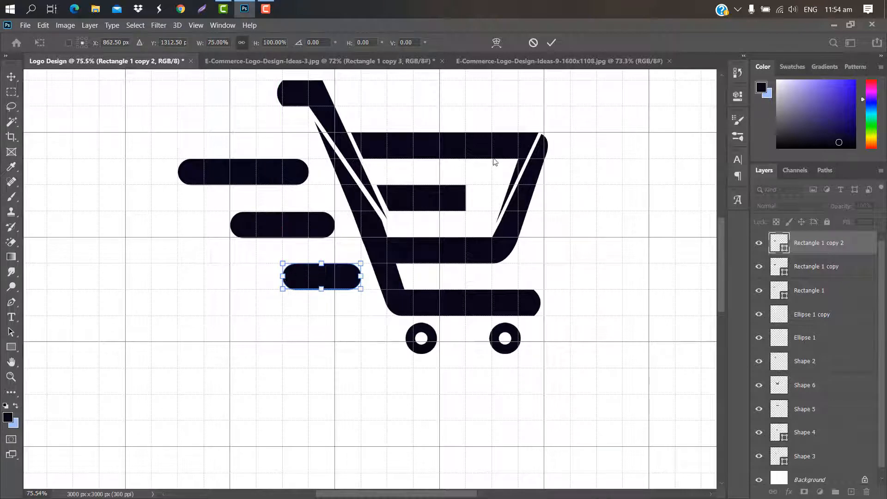
click(551, 43)
click(12, 77)
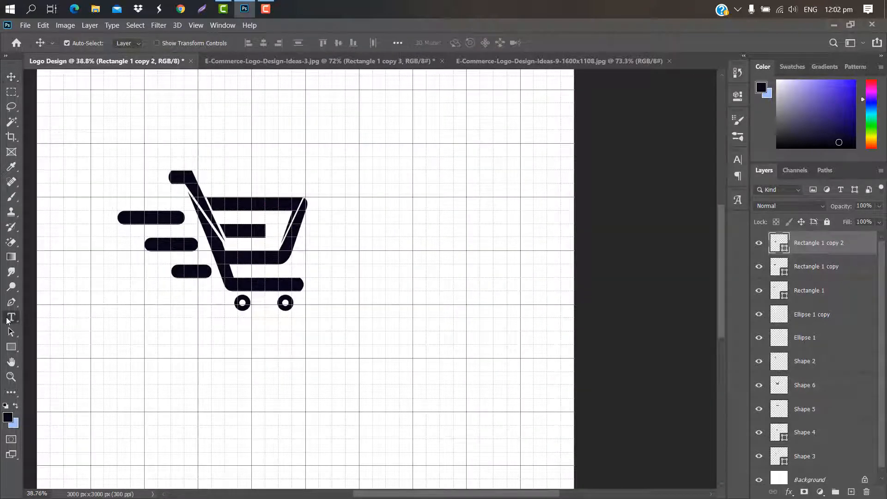
- Add the text "ACL" to the right of the cart in Ethnocentric Regular
click(11, 317)
click(353, 238)
key(BackSpace)
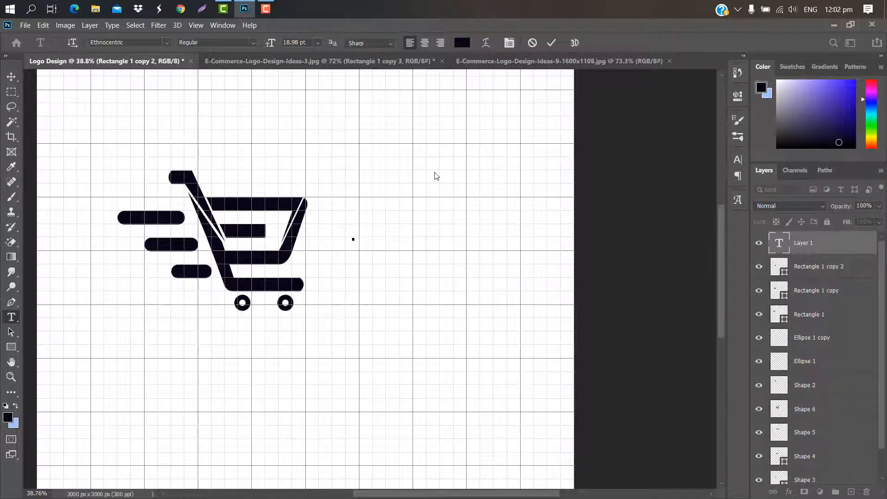
text(ACL)
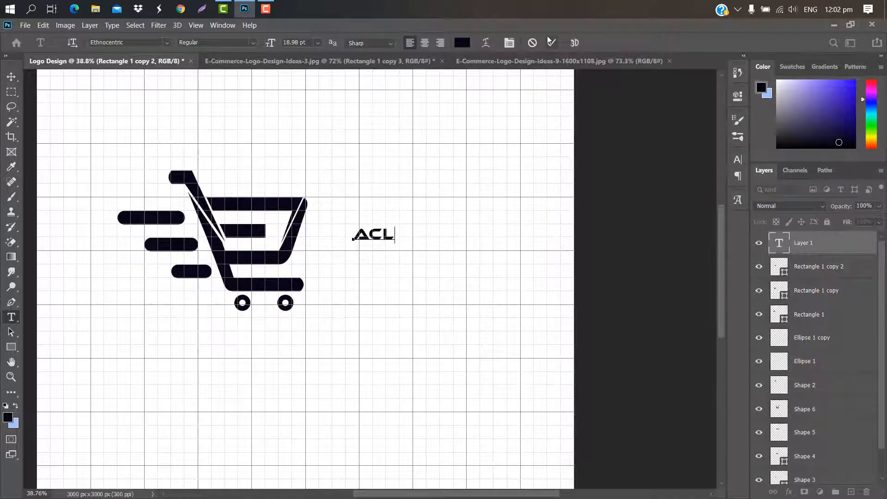
- Scale the ACL text to 622.21% directly right of the cart and rasterize its layer
key(ctrl+t)
drag(395, 239, 624, 242)
drag(548, 224, 501, 221)
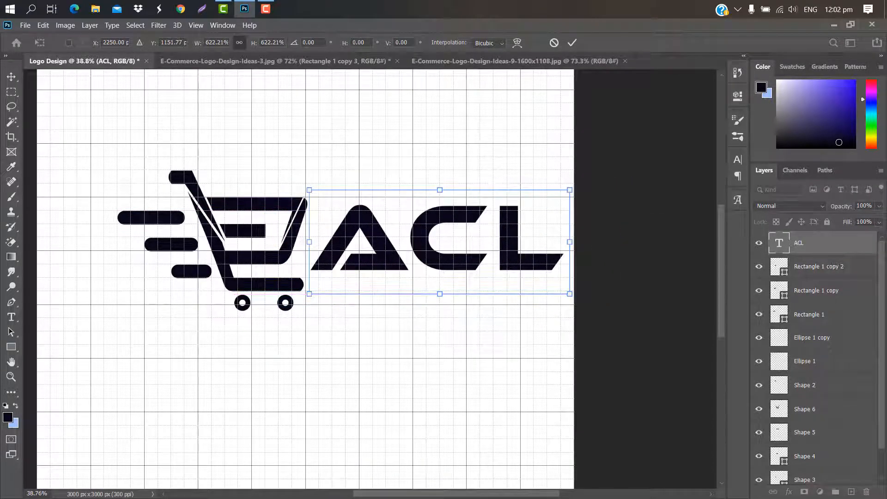
click(572, 43)
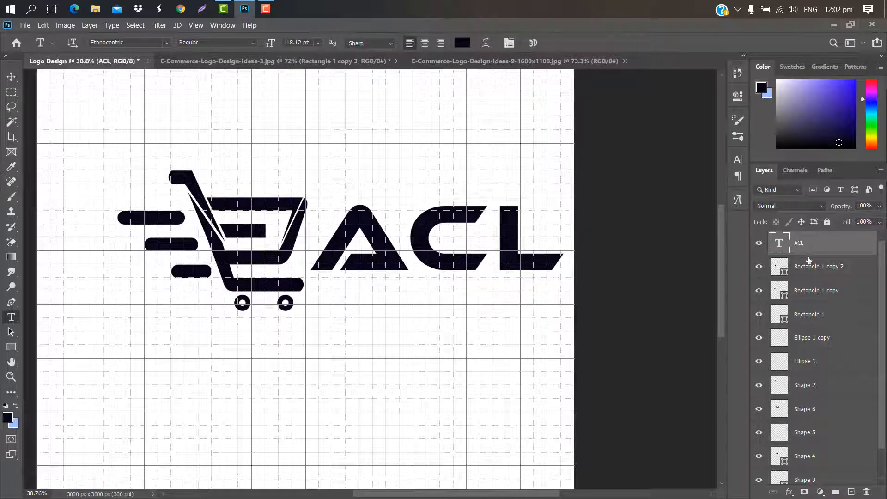
right_click(818, 244)
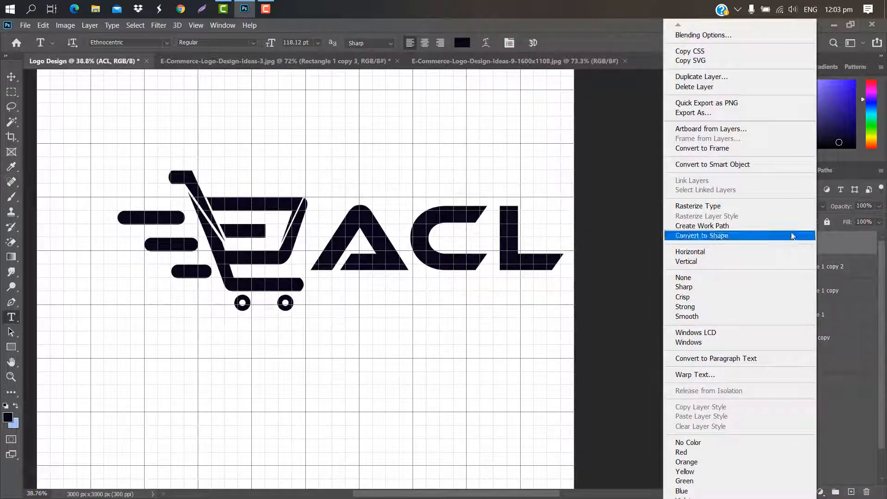
click(708, 209)
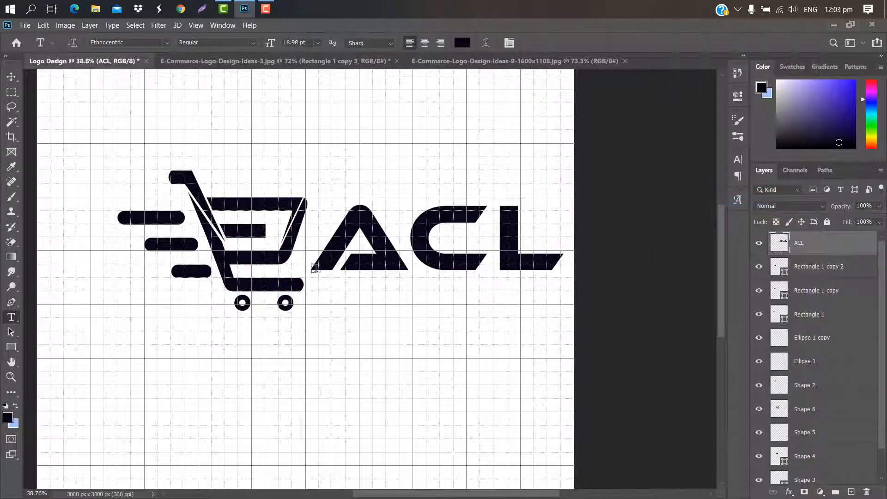
- Copy the letters L and C from the ACL layer onto separate layers of their own
click(11, 91)
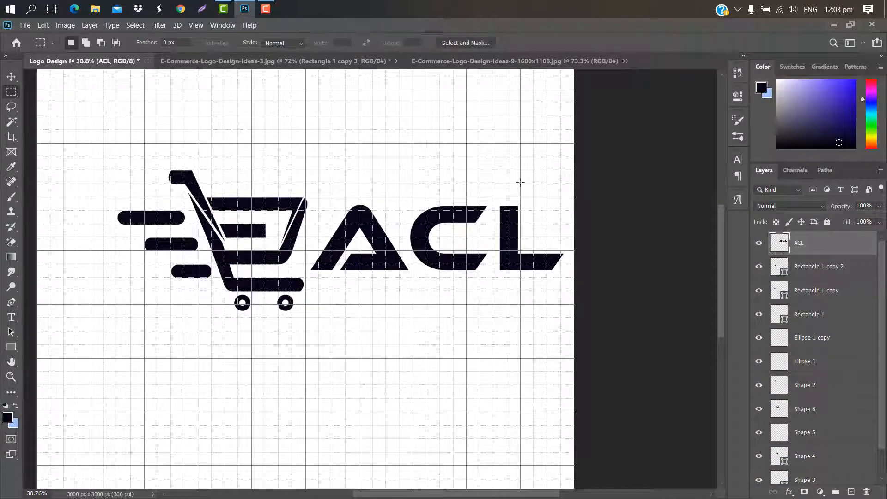
drag(494, 197, 570, 286)
right_click(532, 239)
click(566, 315)
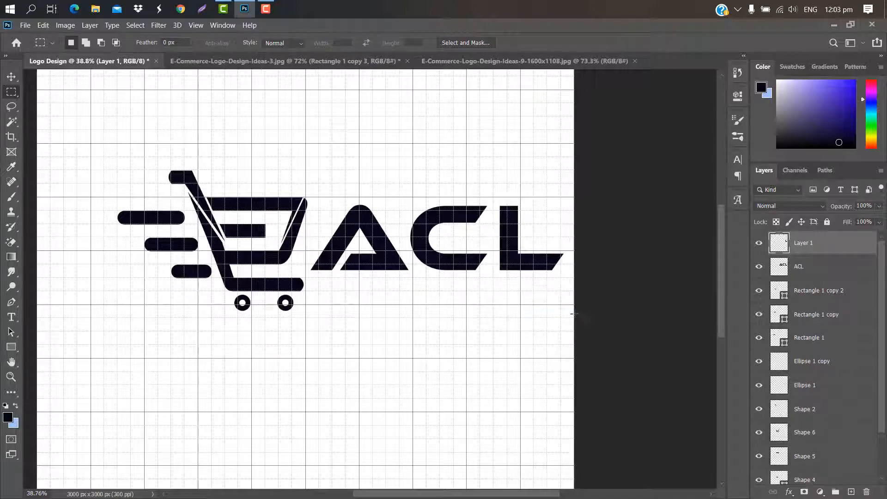
drag(407, 198, 494, 277)
scroll(408, 180, up, 2)
right_click(370, 200)
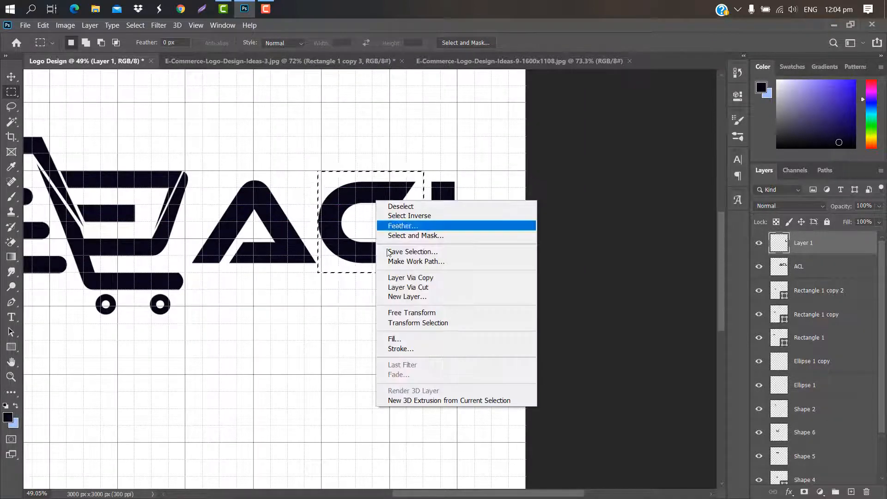
click(406, 301)
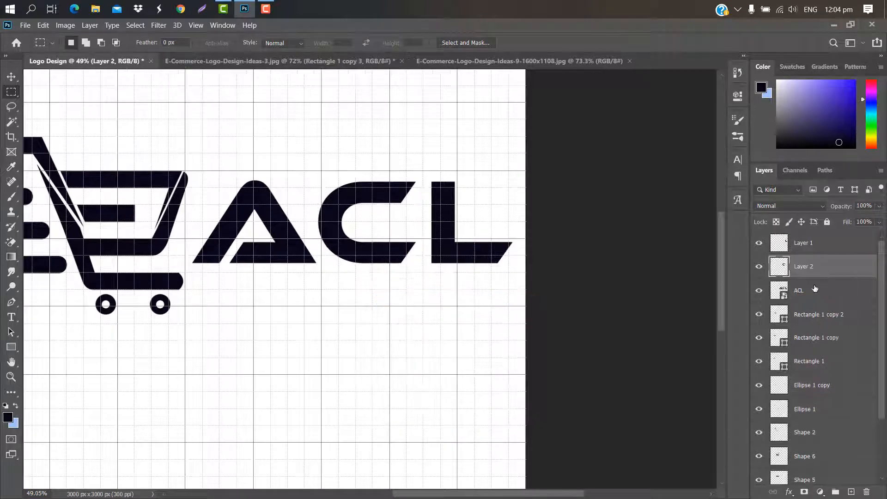
- Copy the letter A from the ACL layer onto its own layer and delete the original ACL layer
click(820, 290)
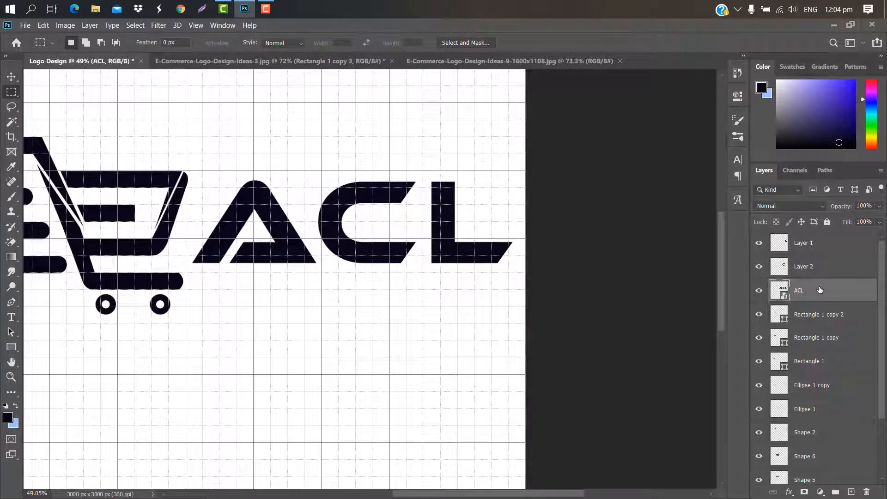
drag(191, 171, 317, 272)
right_click(262, 220)
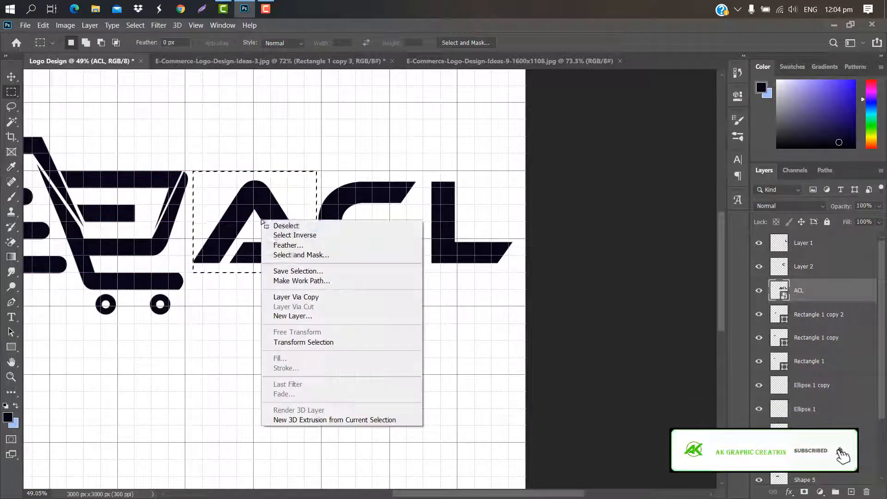
click(296, 297)
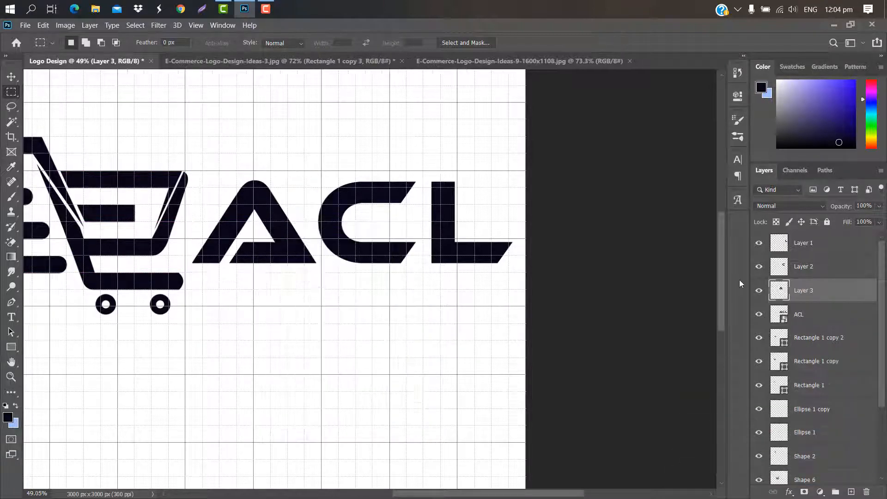
drag(816, 314, 867, 491)
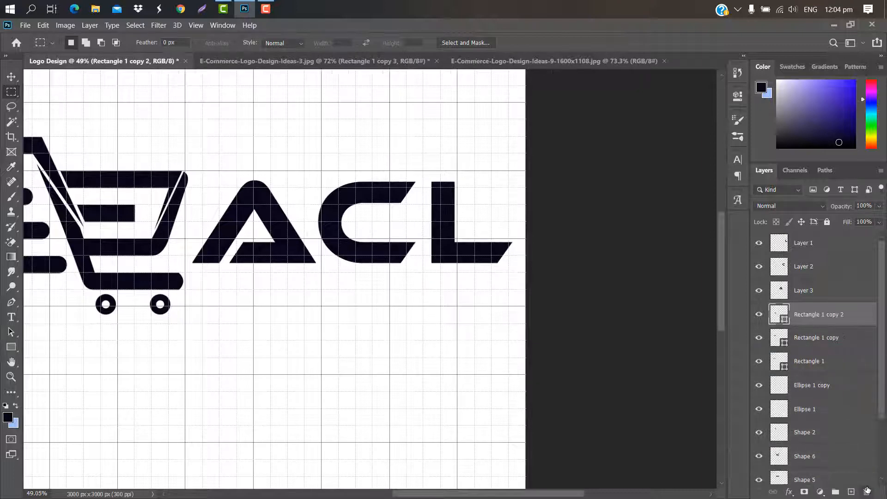
- Move the three letter layers together down and left so the A's foot joins the cart's lower bar
click(823, 290)
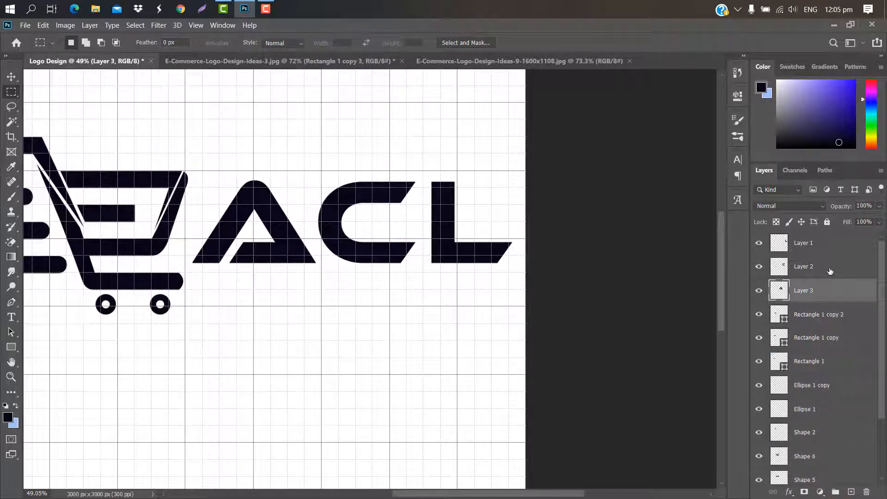
shift+click(831, 267)
shift+click(831, 245)
key(ctrl+t)
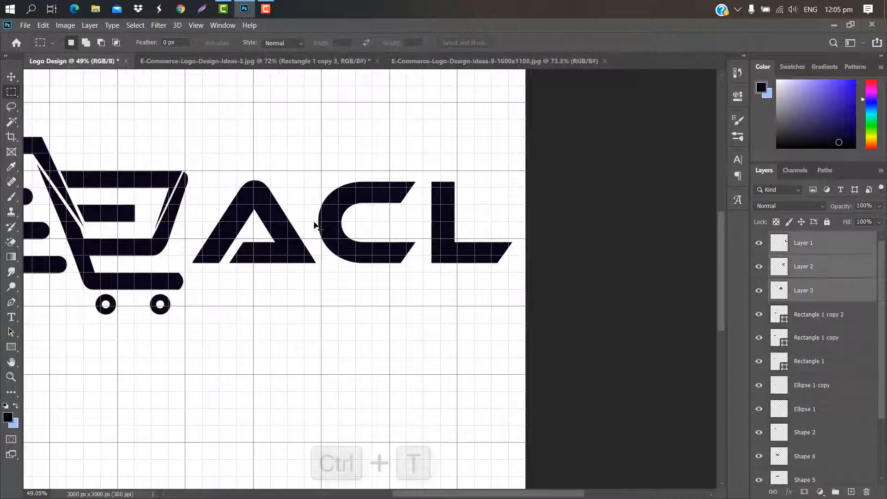
drag(301, 211, 298, 249)
scroll(297, 250, up, 4)
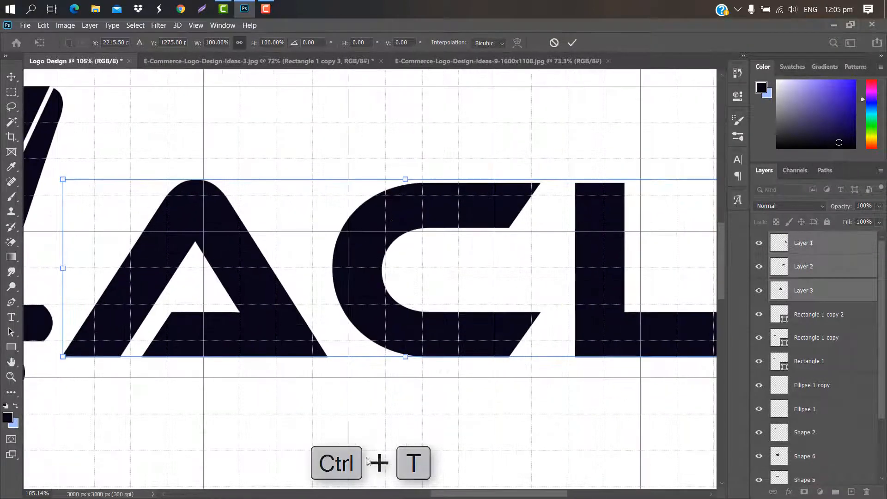
scroll(298, 250, down, 5)
drag(397, 277, 372, 270)
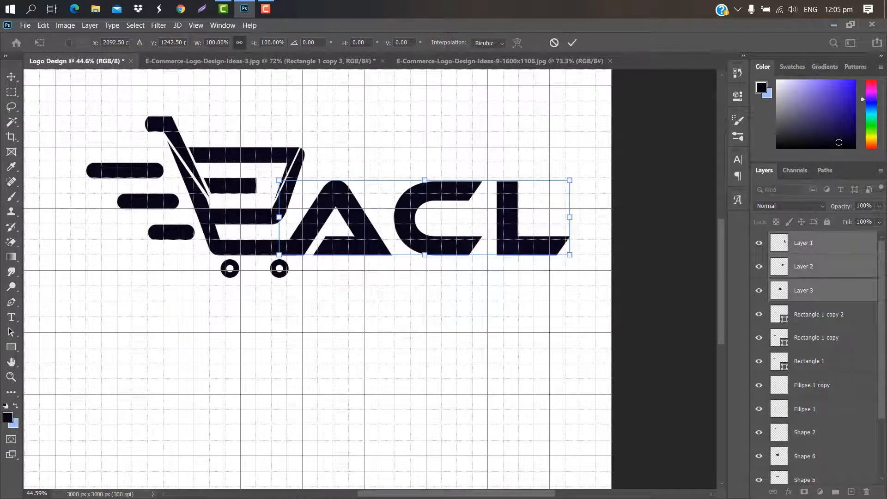
drag(400, 494, 416, 494)
click(572, 43)
- Move the letter C left to X 2015 px so it overlaps the right leg of the A
scroll(638, 309, up, 3)
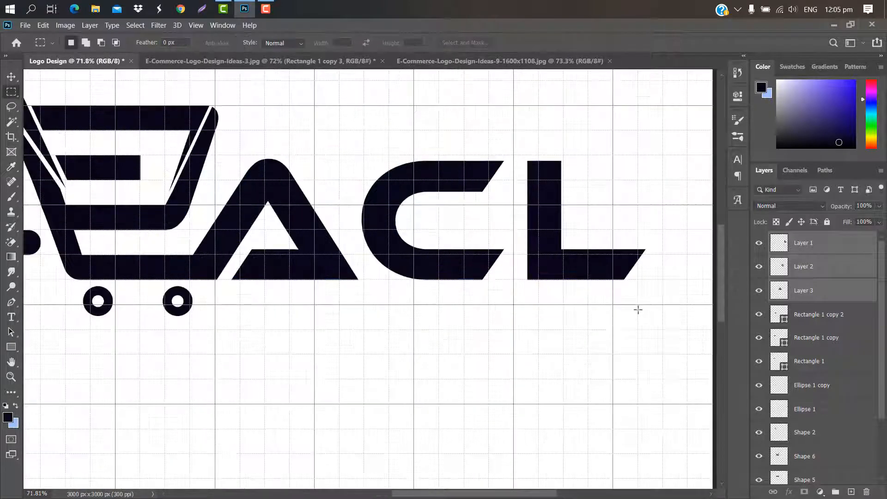
click(829, 266)
key(ctrl+t)
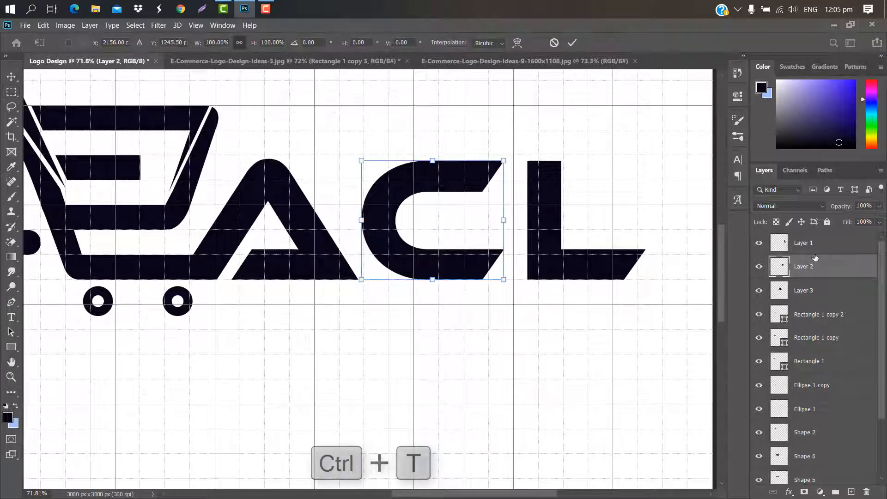
drag(480, 242, 434, 241)
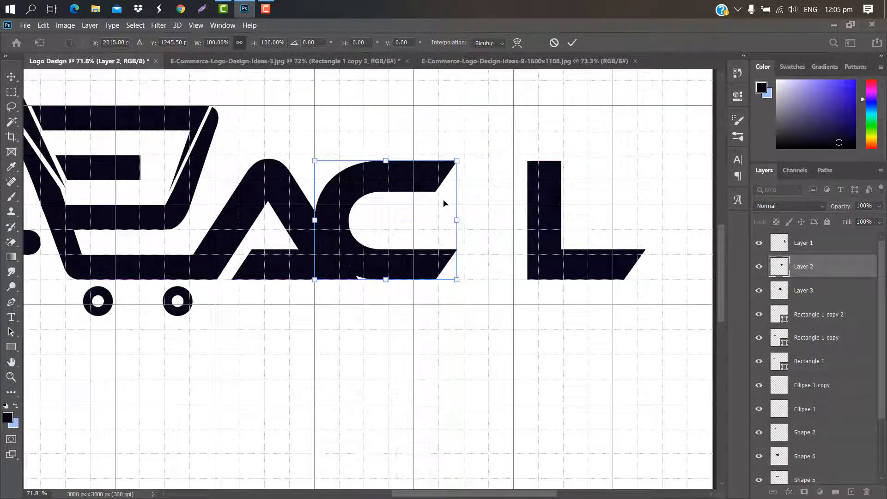
click(572, 42)
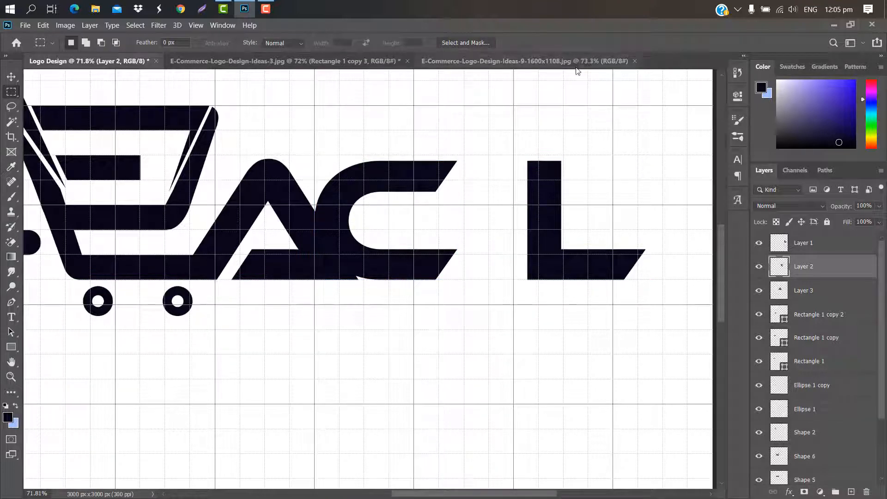
- Select the C's outline, expand it by 8 pixels, and clear that area from the A's layer to leave a gap
ctrl+click(779, 267)
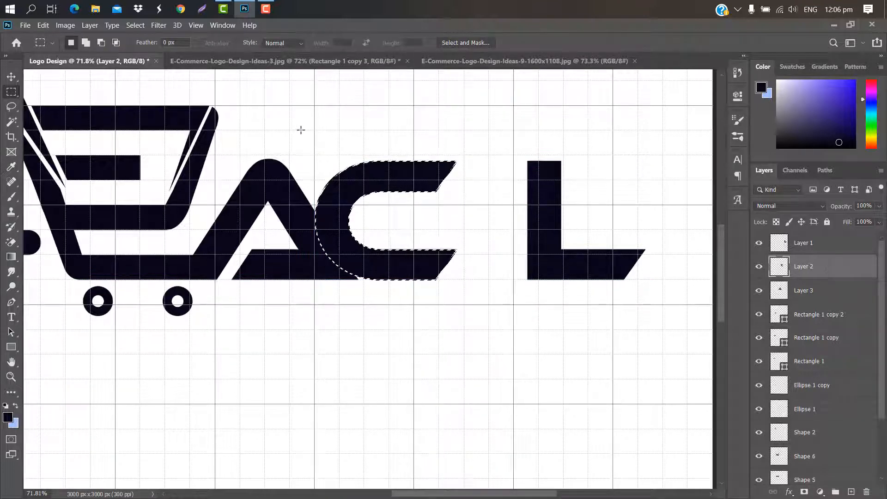
click(134, 26)
mouse_move(208, 180)
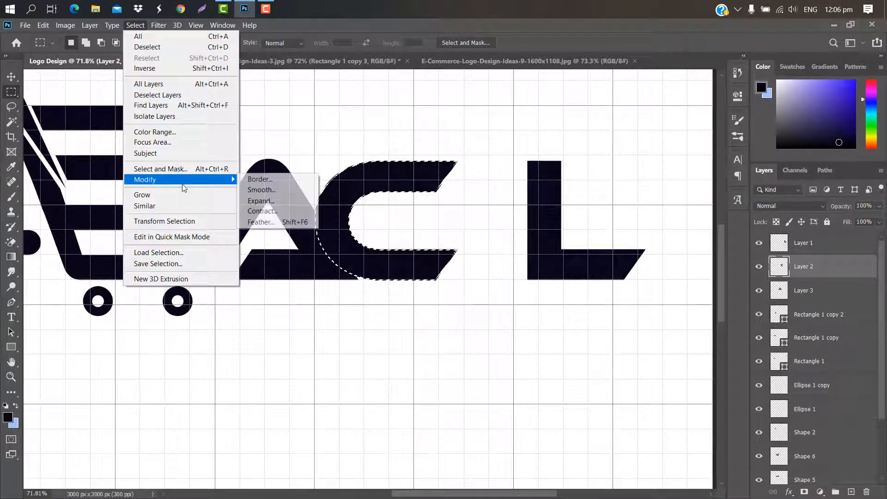
click(271, 191)
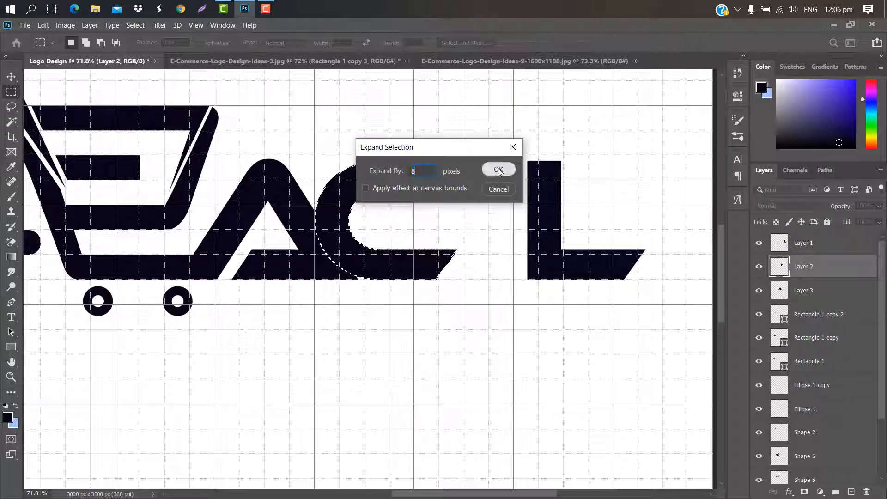
click(498, 168)
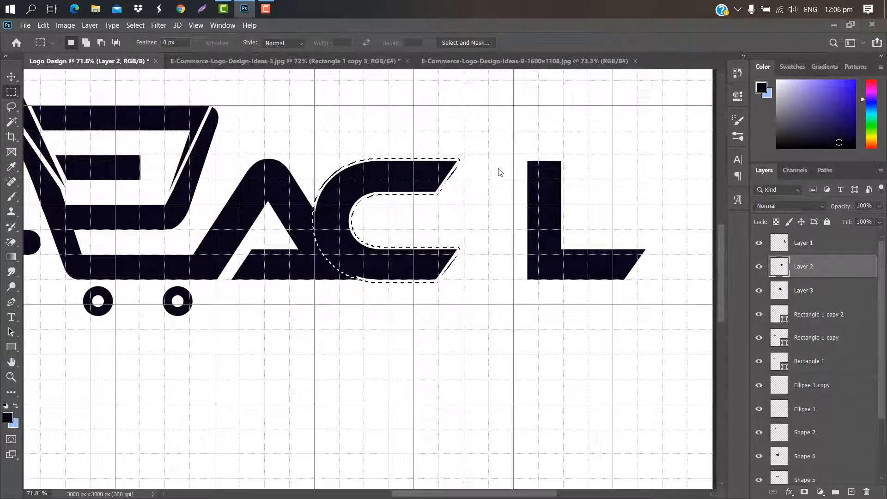
click(833, 291)
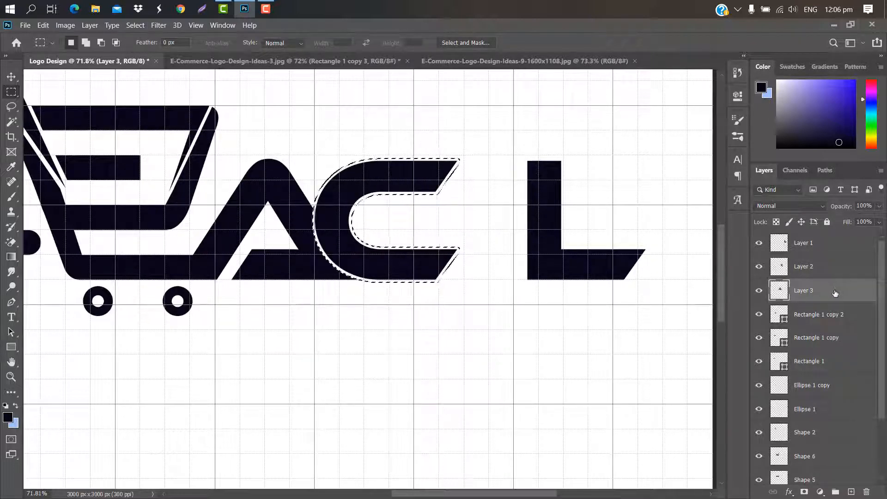
key(ctrl+d)
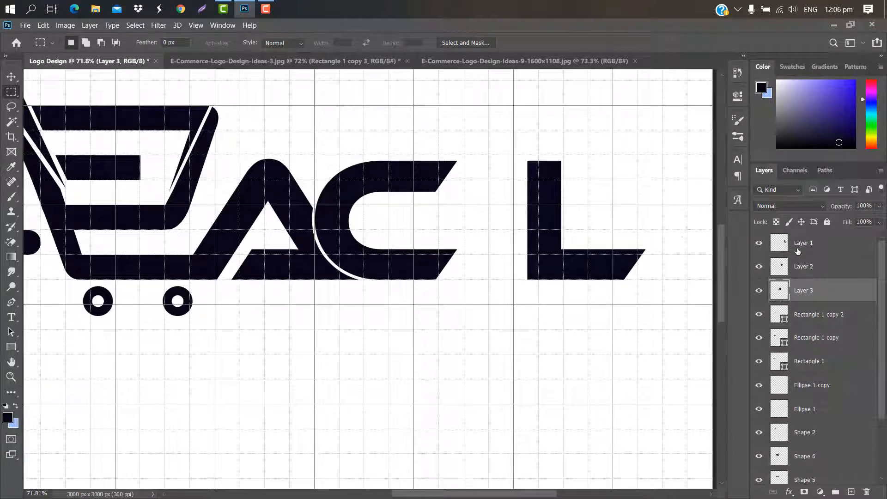
- Move the letter L left until it stands close beside the C
click(824, 244)
key(ctrl+t)
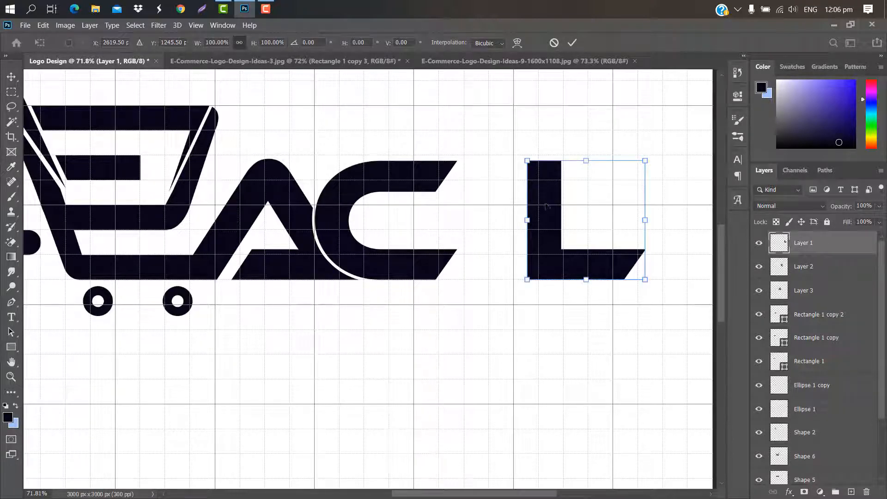
drag(546, 206, 523, 173)
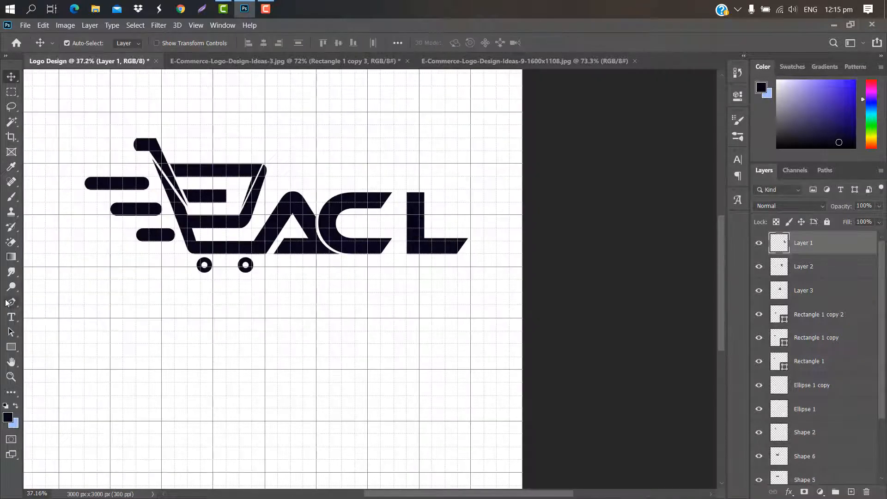
- Draw a filled curved Pen shape about 330 px wide and 266 px high, sweeping from the C's lower bar up into the L's stem
click(9, 302)
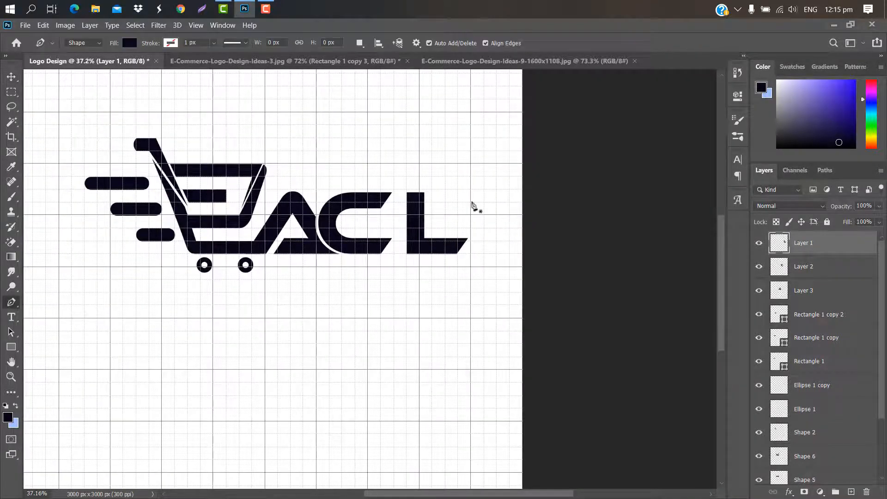
scroll(471, 204, up, 8)
scroll(77, 388, up, 2)
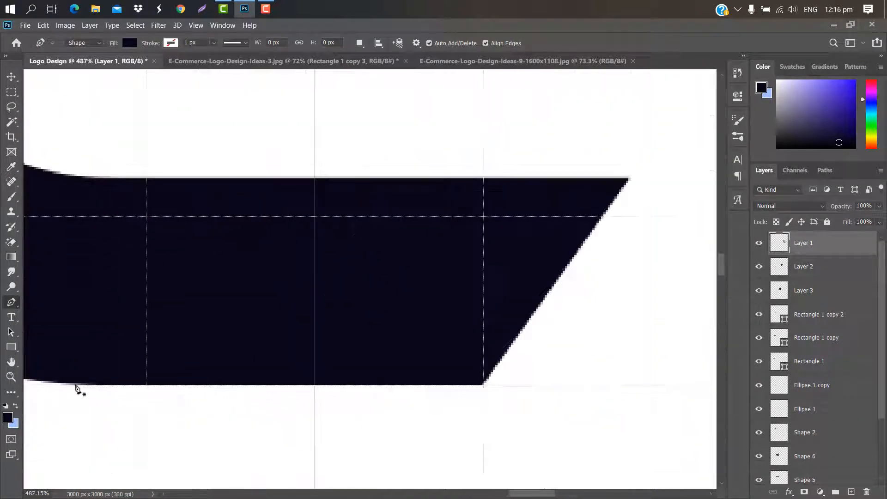
click(78, 385)
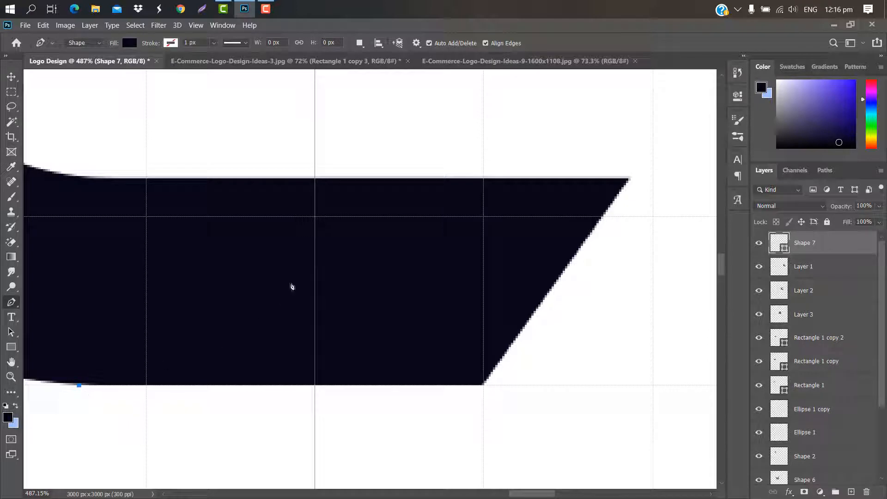
scroll(472, 211, down, 5)
click(431, 177)
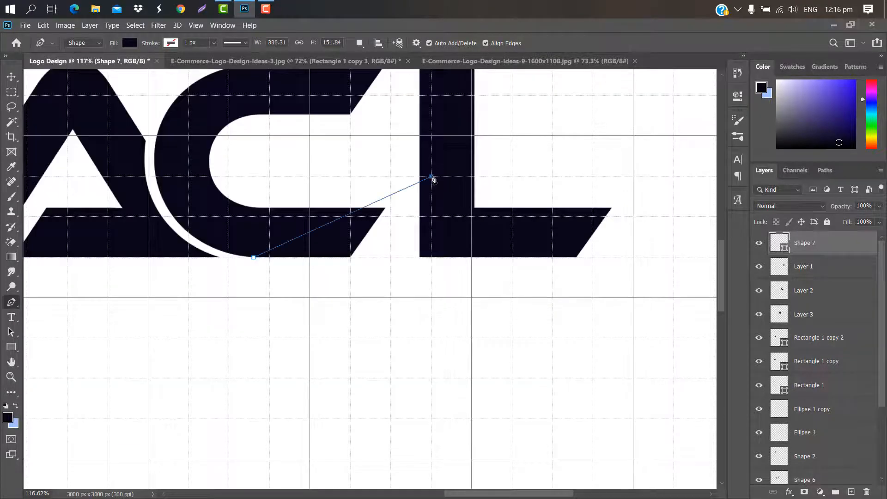
drag(431, 178, 497, 84)
scroll(493, 170, up, 2)
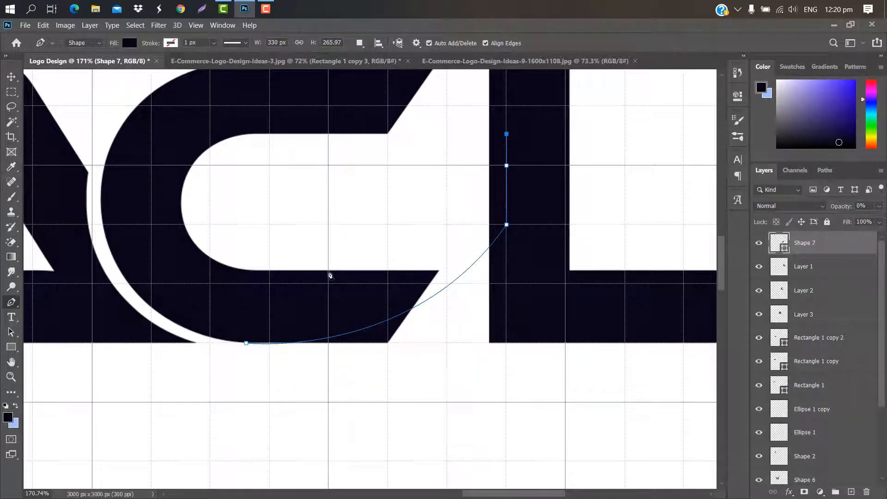
drag(329, 273, 237, 278)
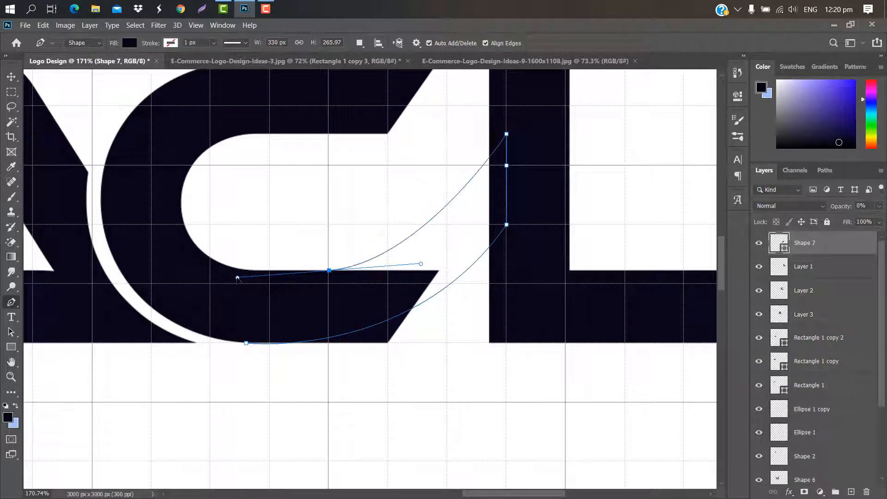
alt+click(330, 271)
drag(840, 210, 885, 206)
key(ctrl+minus)
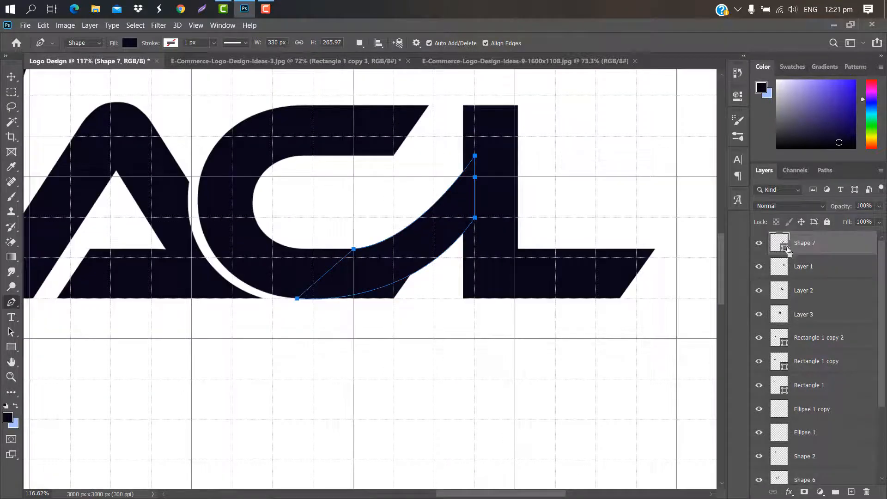
- Rasterize the curved shape's layer, expand its outline selection by 8 pixels, and clear that area from the L's layer
ctrl+click(784, 252)
right_click(838, 246)
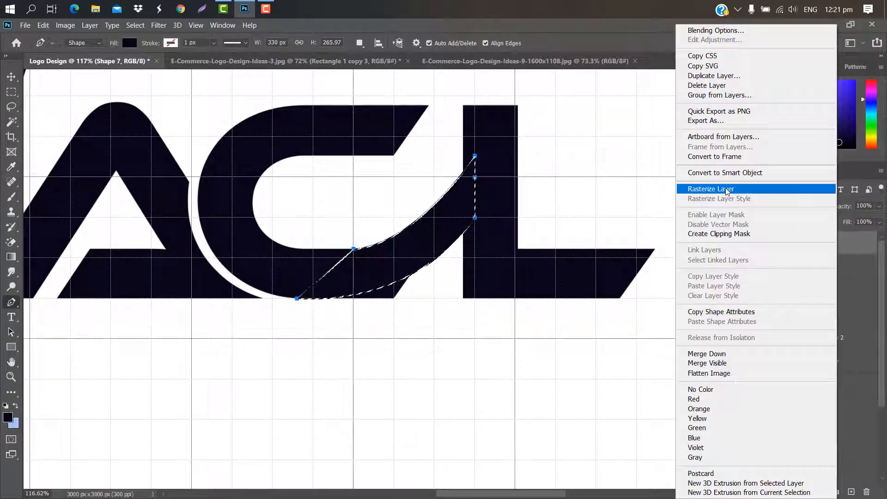
click(725, 188)
click(136, 25)
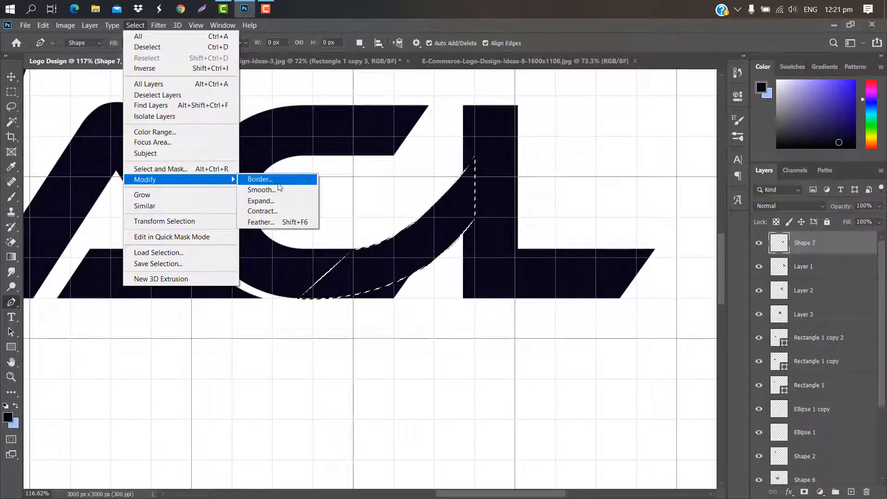
click(261, 201)
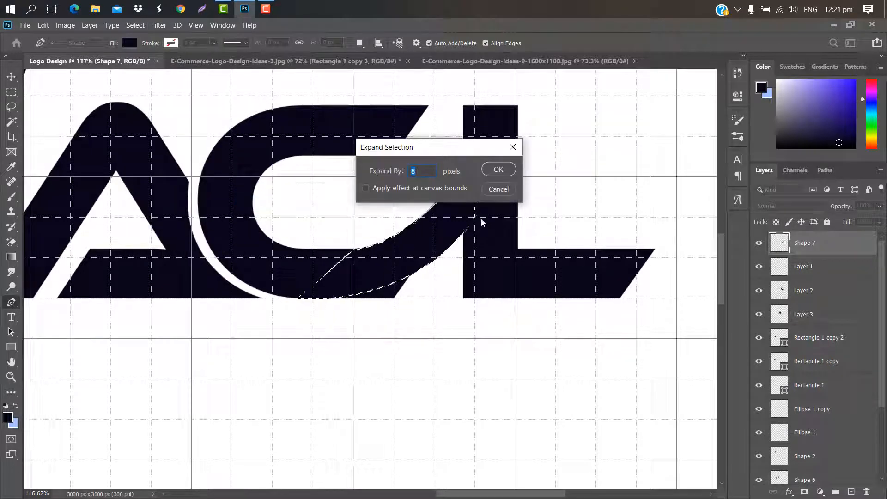
click(499, 170)
click(837, 266)
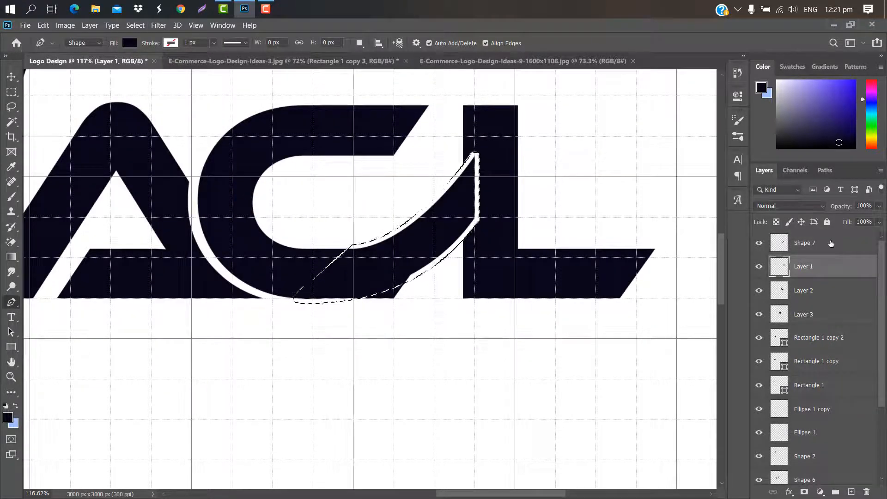
- Clear the expanded outline area from the L's layer and deselect it
key(Delete)
key(ctrl+d)
- Draw a filled Pen shape about 237 px wide and 75 px high, its curved upper edge following the underside of the C's sweep
scroll(363, 326, up, 5)
click(215, 266)
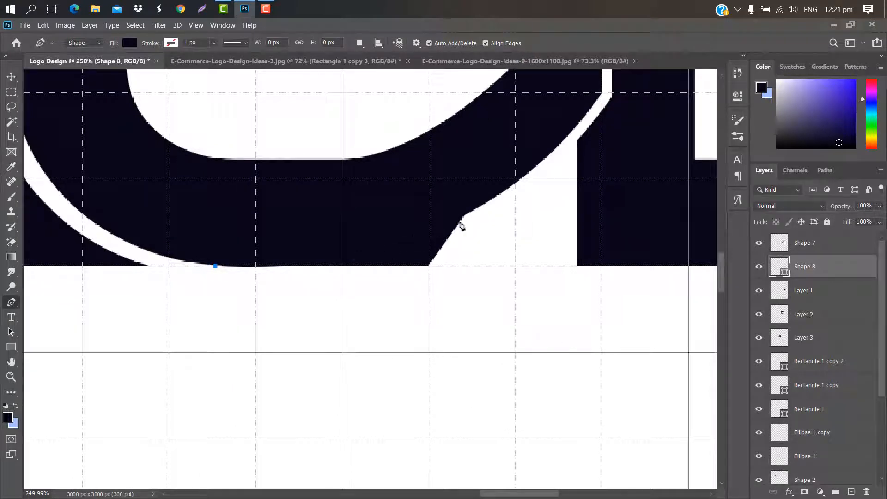
click(476, 209)
drag(477, 212, 568, 143)
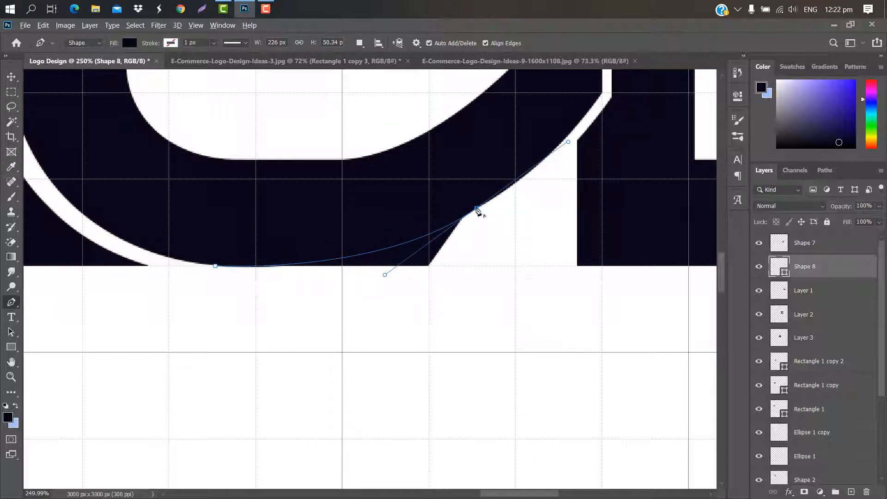
alt+click(477, 208)
click(467, 265)
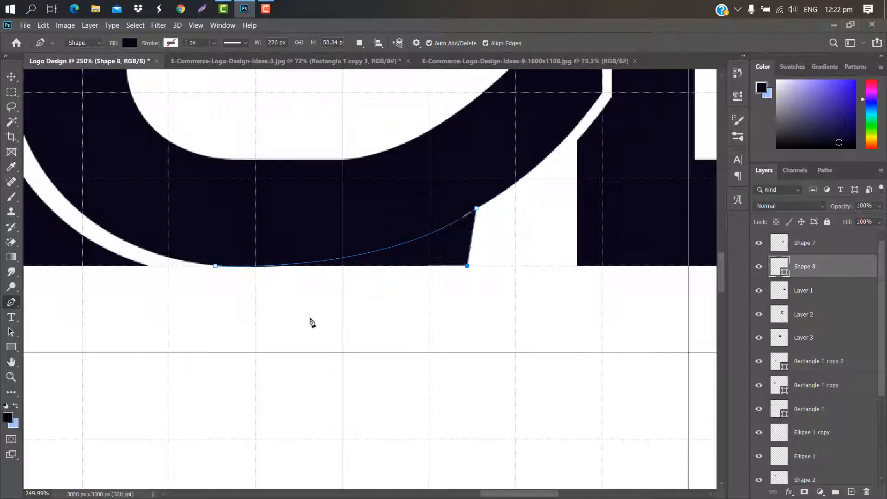
click(202, 294)
click(215, 266)
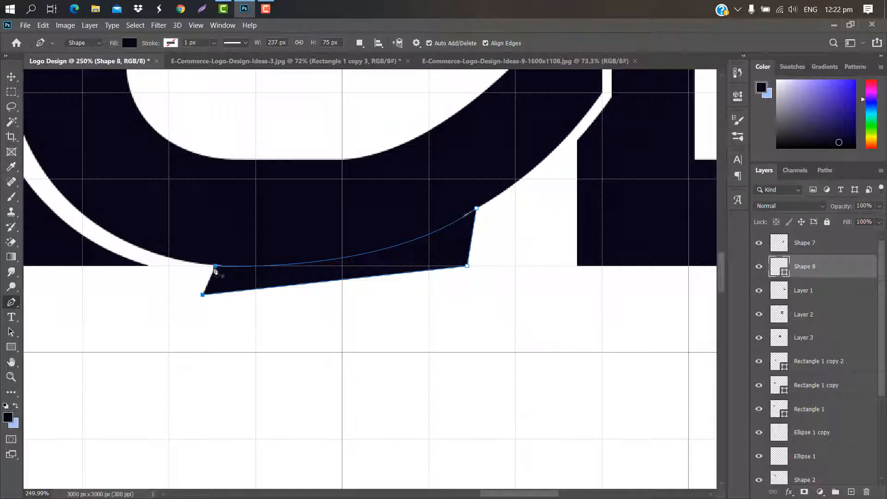
- Select the new shape's outline, trim that area from the C's layer, and delete the shape's layer
ctrl+click(788, 275)
click(848, 316)
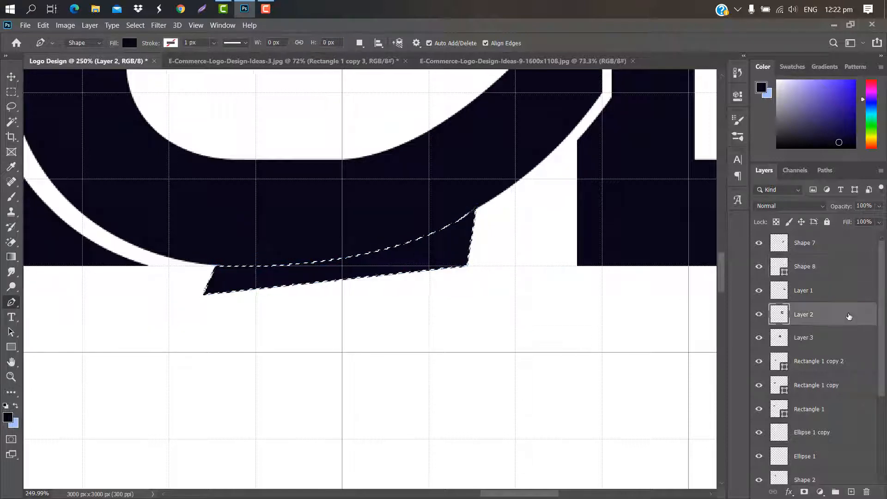
click(847, 268)
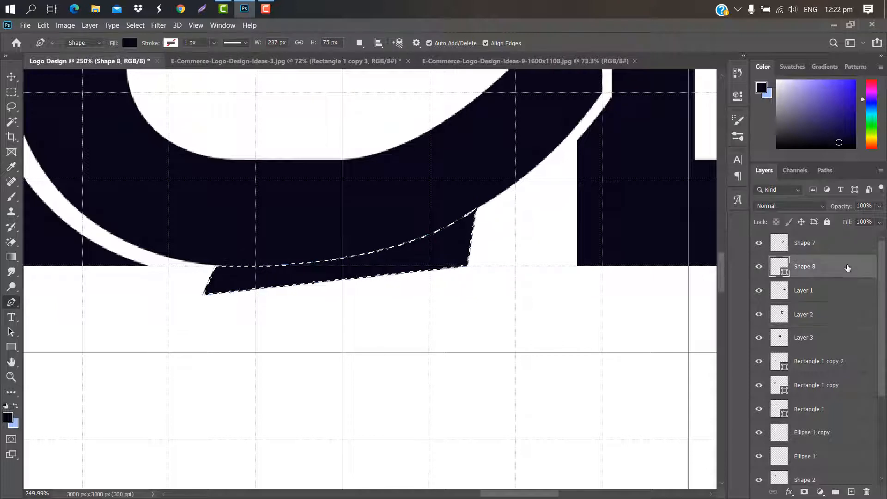
drag(847, 268, 867, 491)
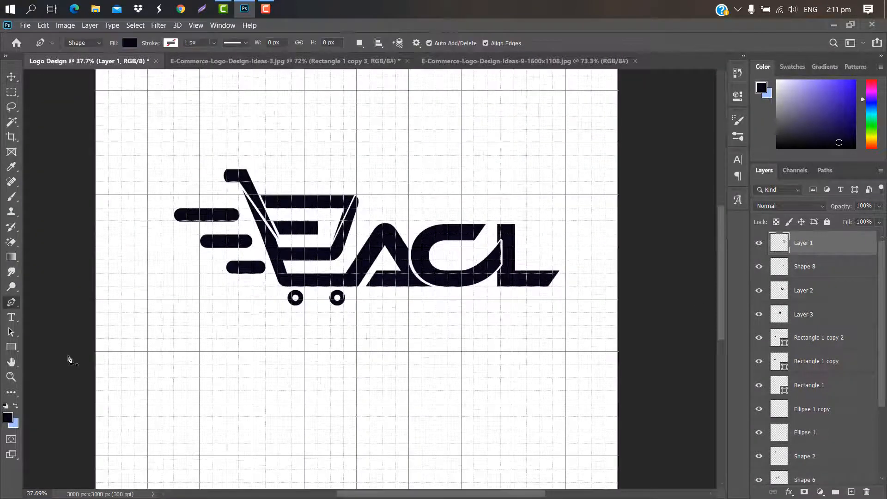
- Add the text line AUTHENTIC COLLECTION LTD below the cart in Akrobat Bold, 18.98 pt
click(12, 316)
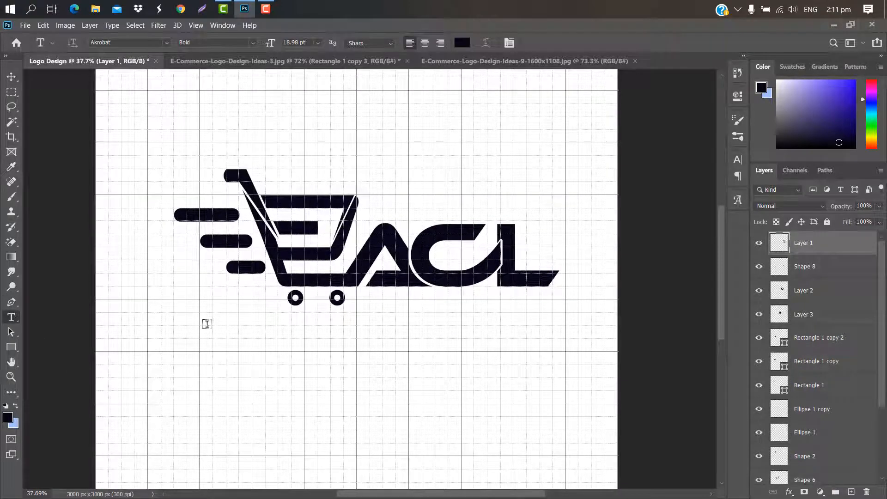
click(206, 321)
key(BackSpace)
text(AUTHE)
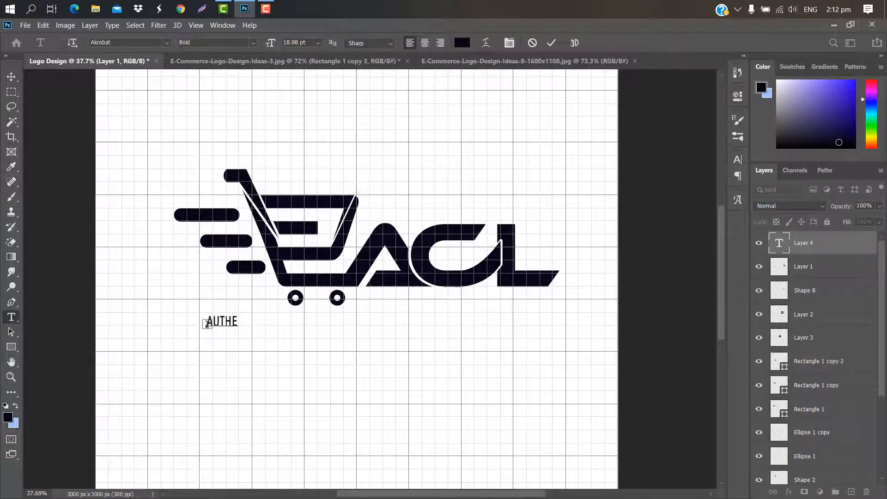
text(NTIC COLLECTION LTD)
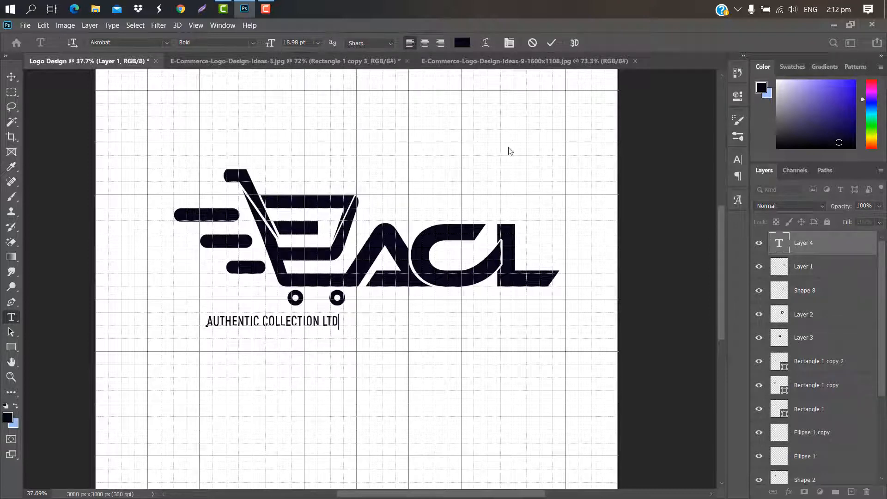
click(551, 42)
- Scale the AUTHENTIC COLLECTION LTD text up to 50.91 pt so it extends to the right end of the L
key(ctrl+t)
drag(340, 321, 559, 326)
click(572, 43)
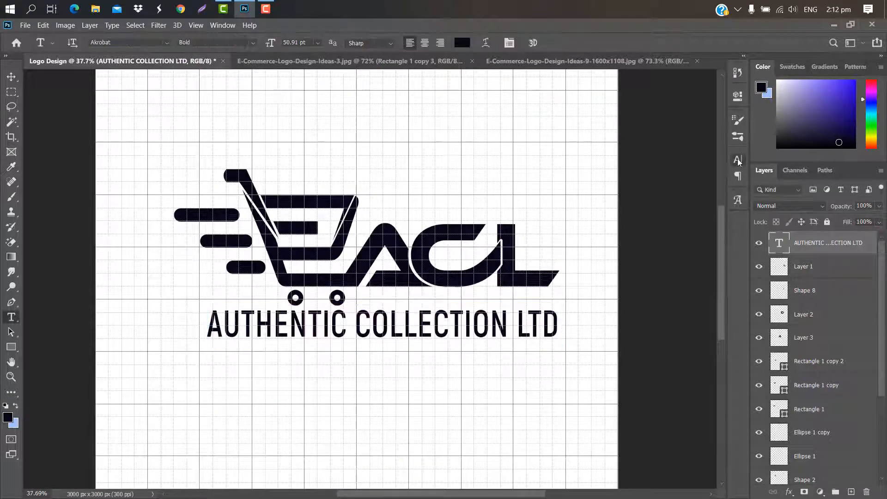
- Change the font of the AUTHENTIC COLLECTION LTD text to Arial Nova
click(738, 160)
click(674, 176)
click(671, 176)
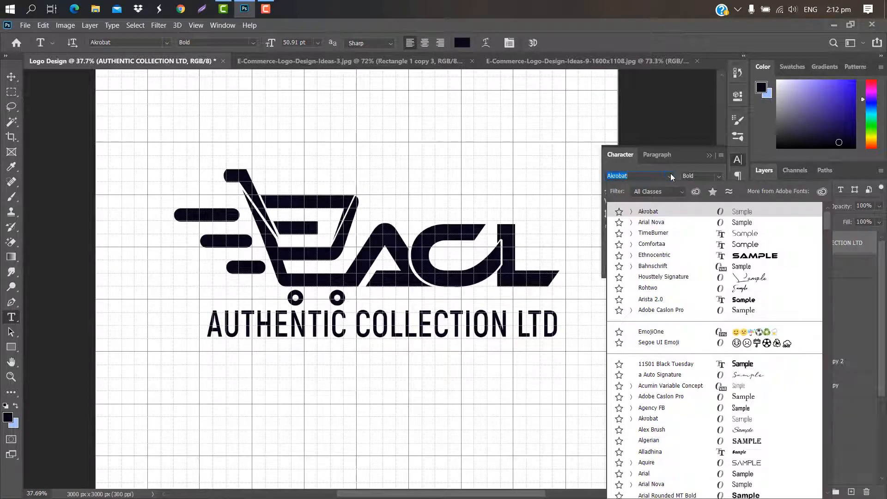
click(658, 222)
click(709, 156)
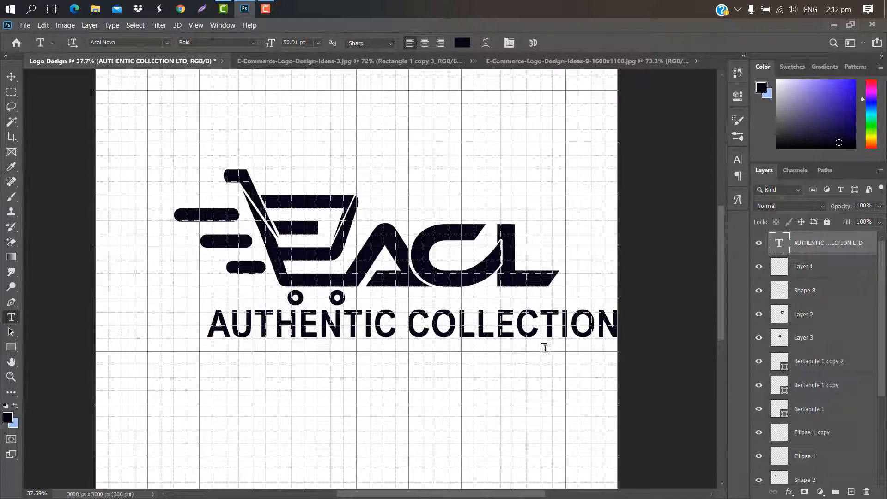
- Scale the text down to about 1173 px wide and place it directly beneath the ACL letters, beside the cart's wheels
key(ctrl+t)
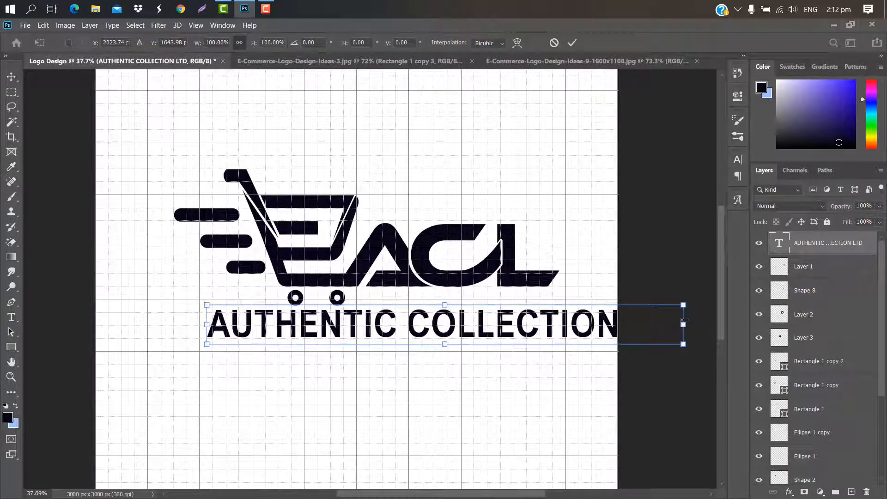
drag(688, 324, 621, 318)
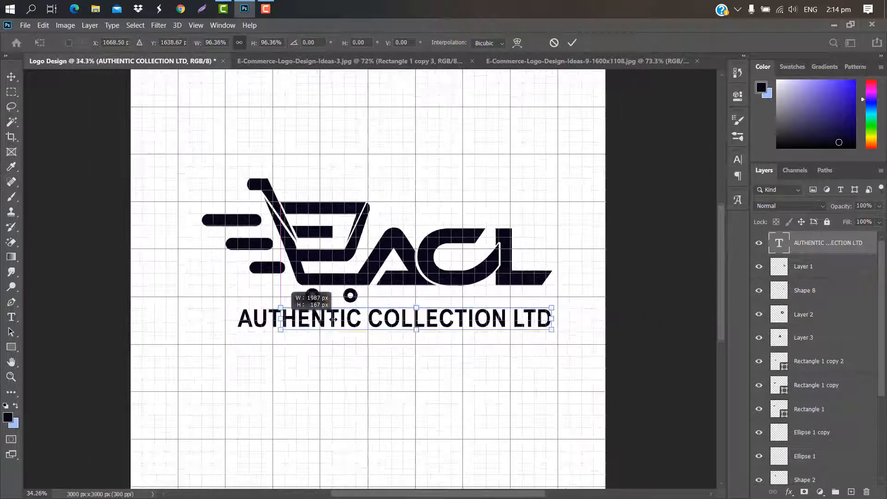
drag(334, 318, 380, 317)
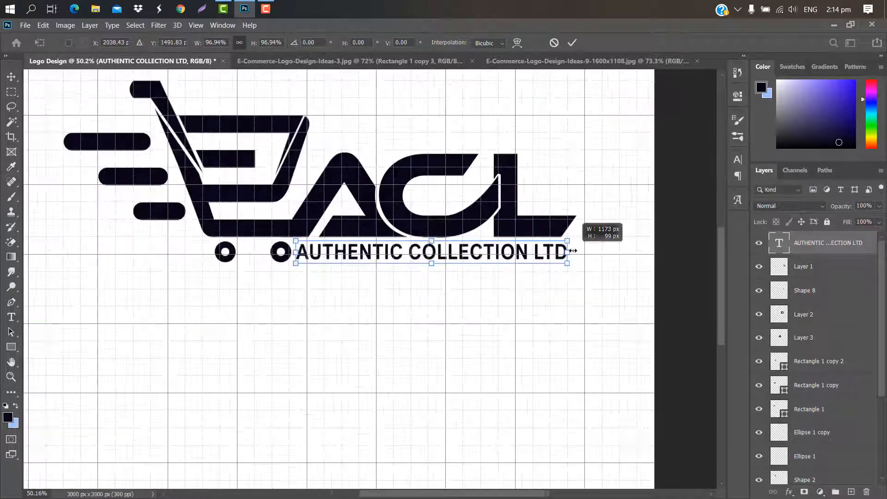
drag(570, 248, 570, 248)
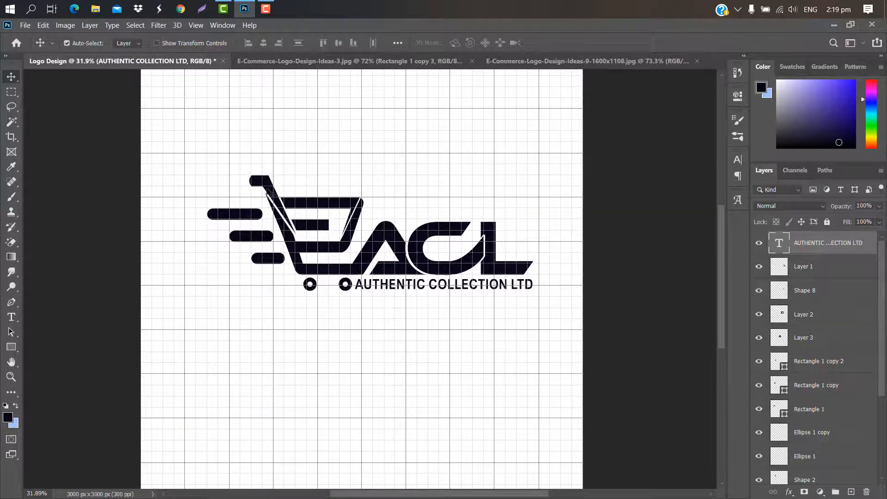
- Add a Gradient Overlay to the cart's handle shape and set the gradient's first colour stop to fff802
click(328, 201)
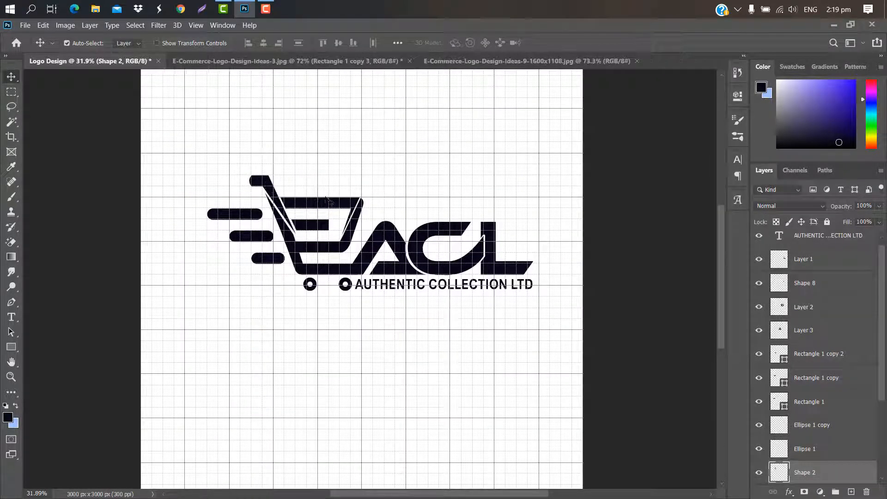
double_click(855, 470)
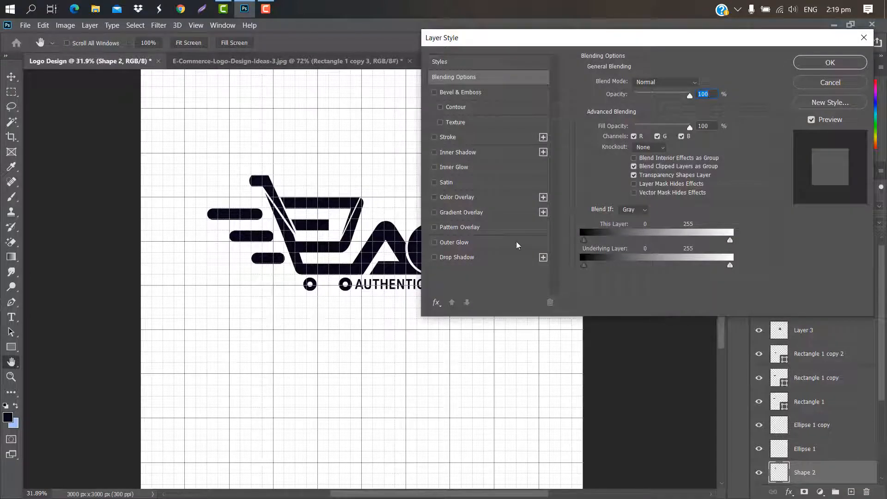
click(500, 214)
click(655, 109)
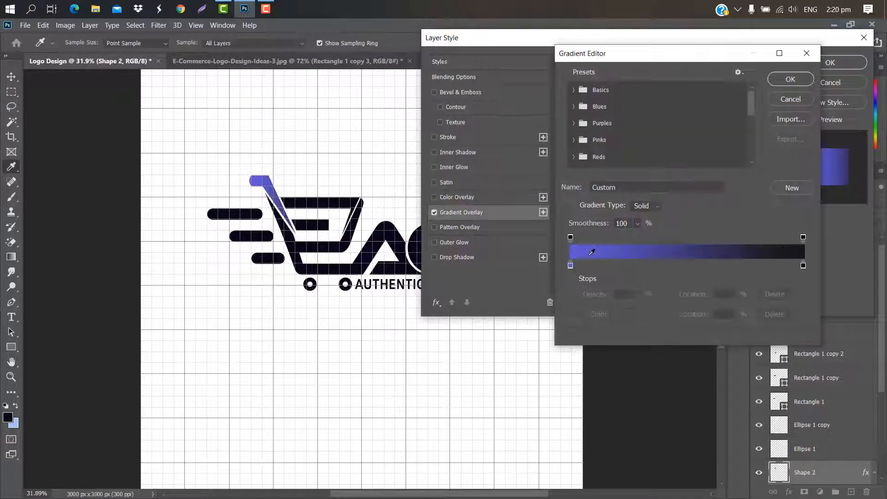
double_click(570, 265)
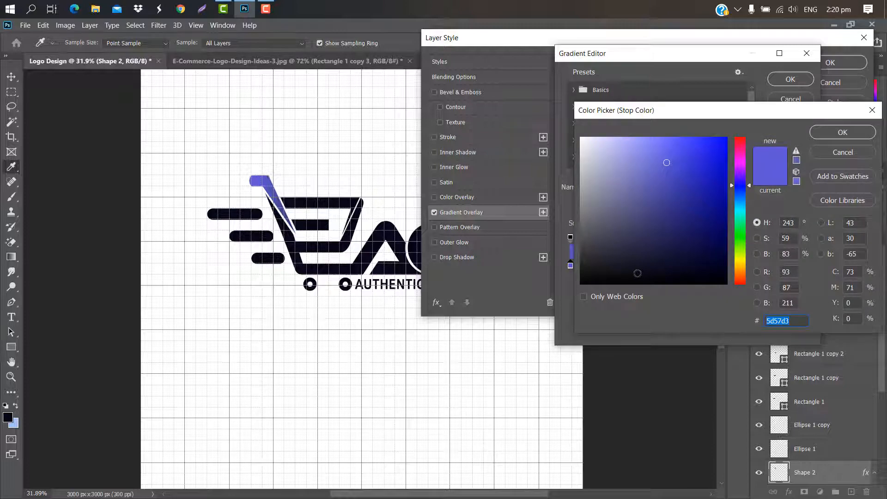
text(fff802)
click(839, 134)
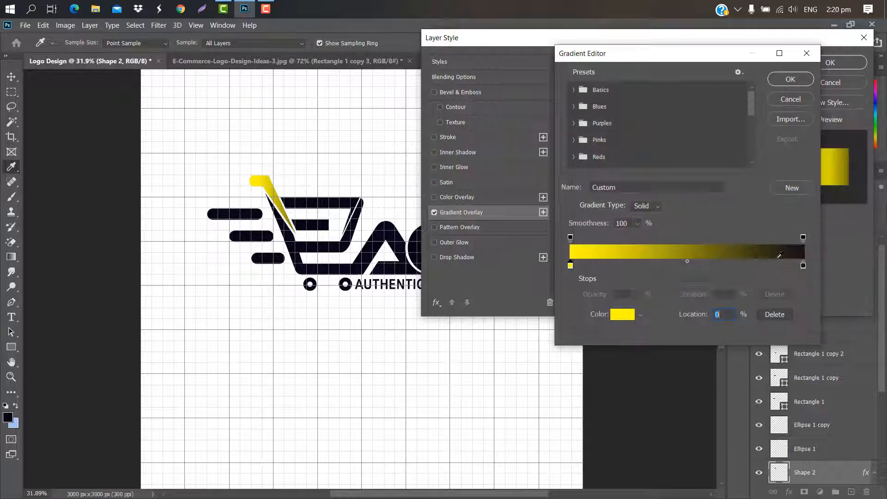
- Set the gradient's end colour stop to ee6000 at 63% location and apply the overlay to the cart's handle
double_click(803, 266)
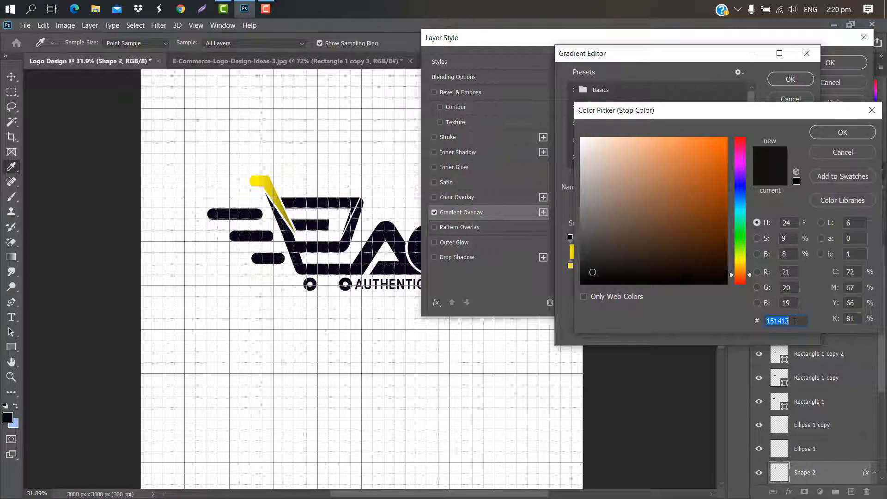
drag(795, 322, 765, 325)
text(ee6000)
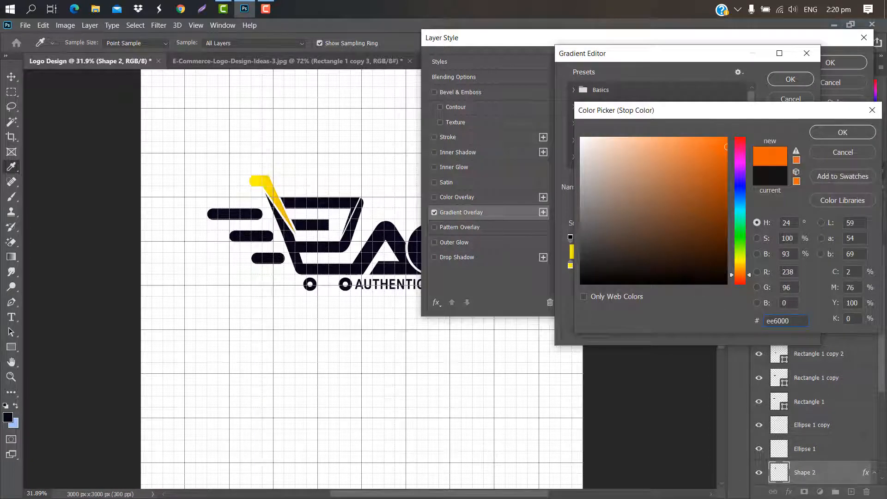
click(844, 132)
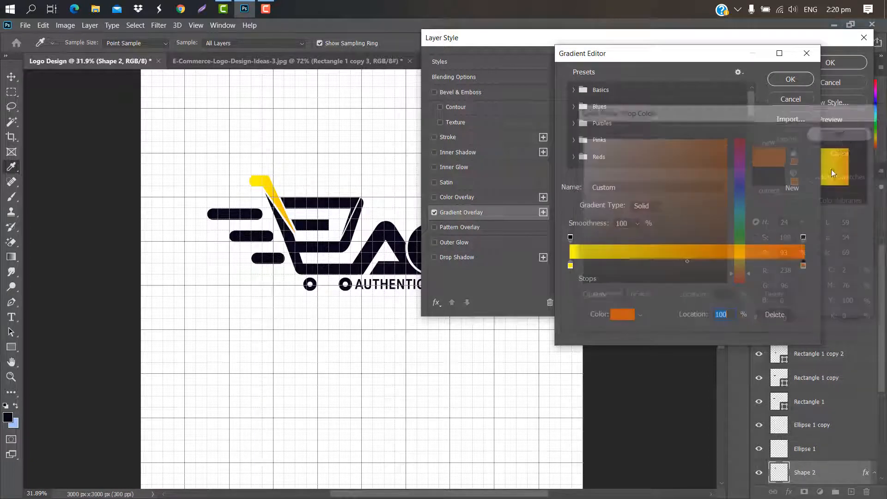
drag(803, 268, 717, 268)
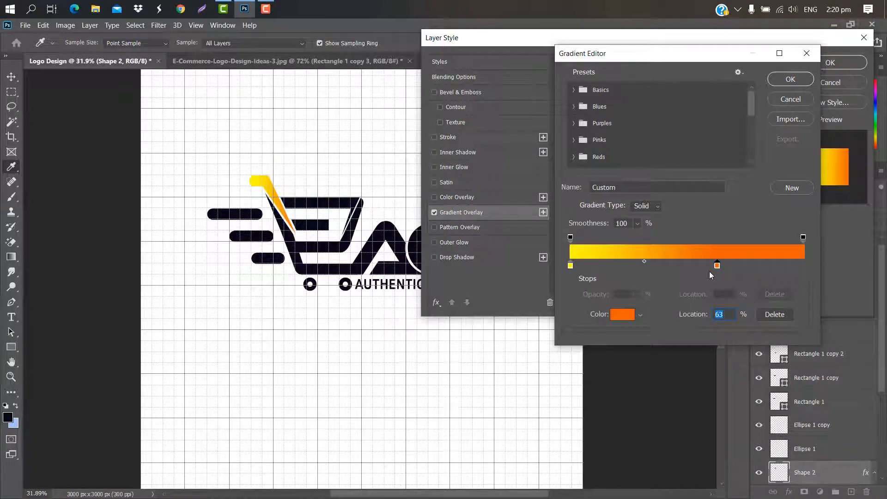
click(792, 81)
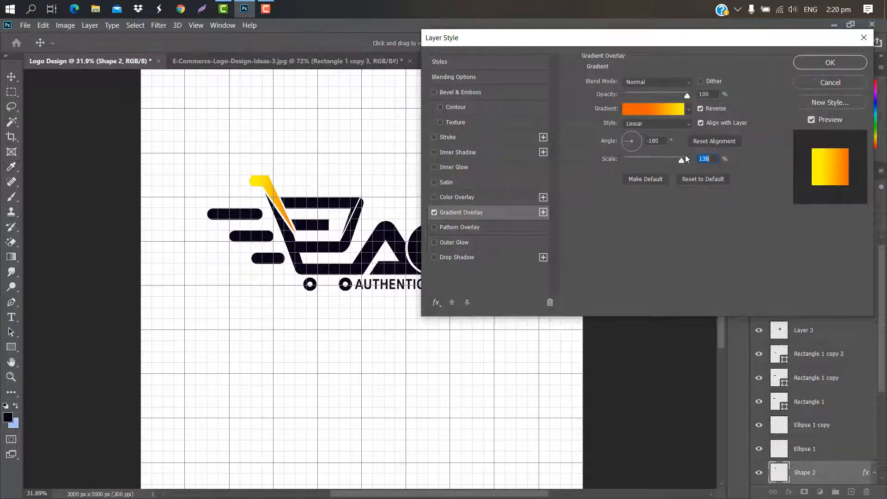
click(826, 61)
- Hide the grid on the canvas
click(199, 26)
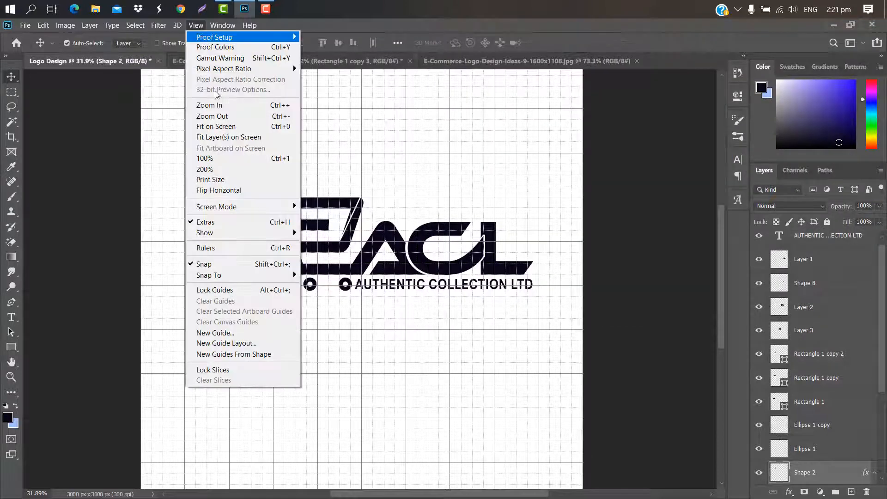
mouse_move(224, 233)
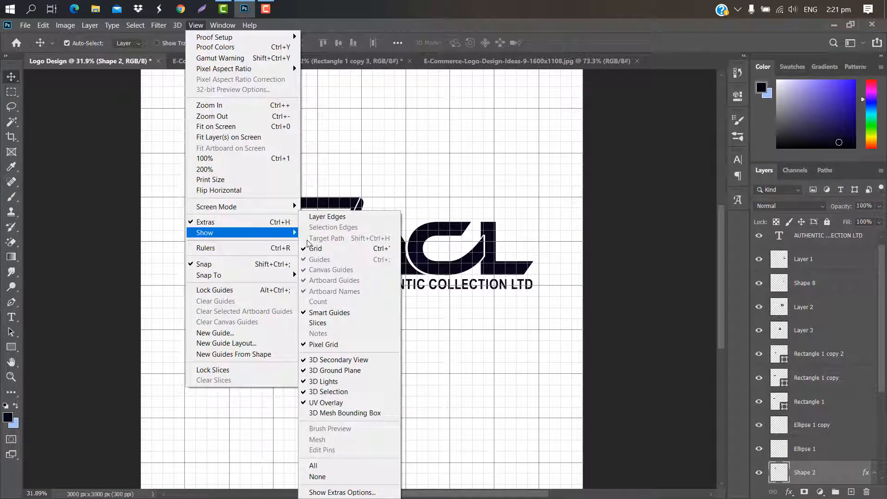
click(323, 252)
- Apply the same yellow-to-orange Gradient Overlay to the cart basket's upper bar
click(267, 206)
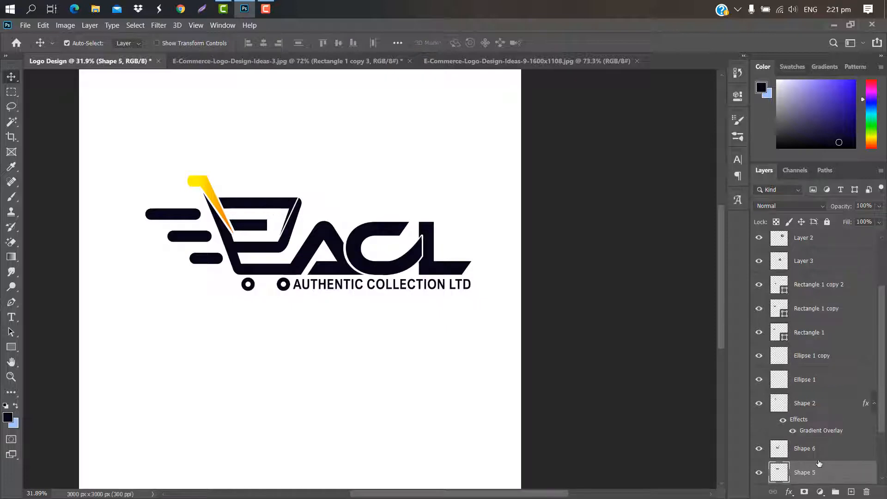
double_click(850, 476)
click(498, 218)
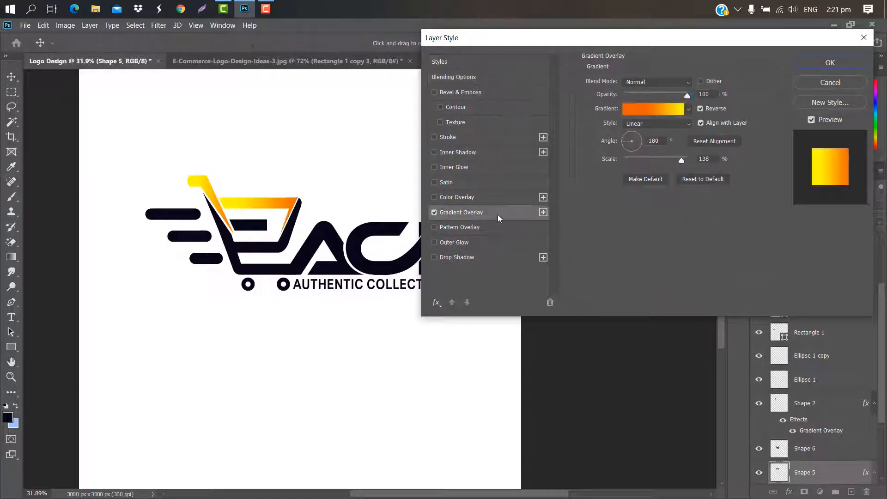
click(823, 63)
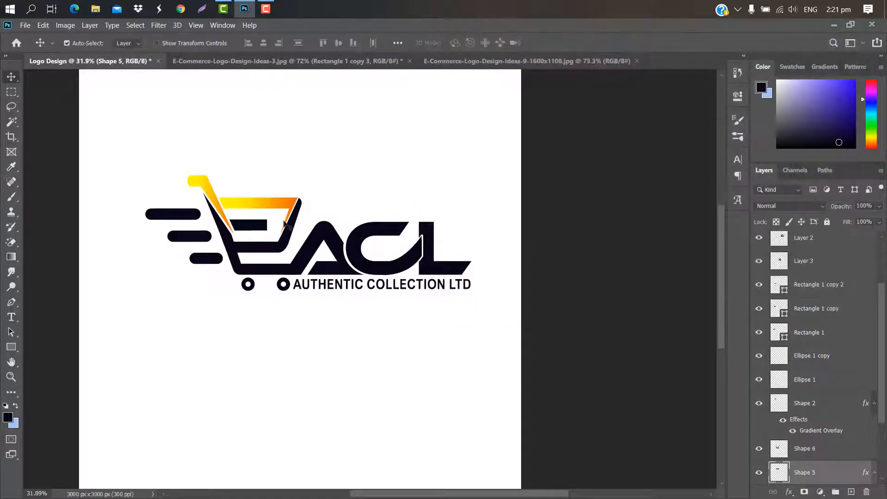
- Apply the same yellow-to-orange Gradient Overlay to the short bar inside the cart basket
click(255, 224)
double_click(831, 476)
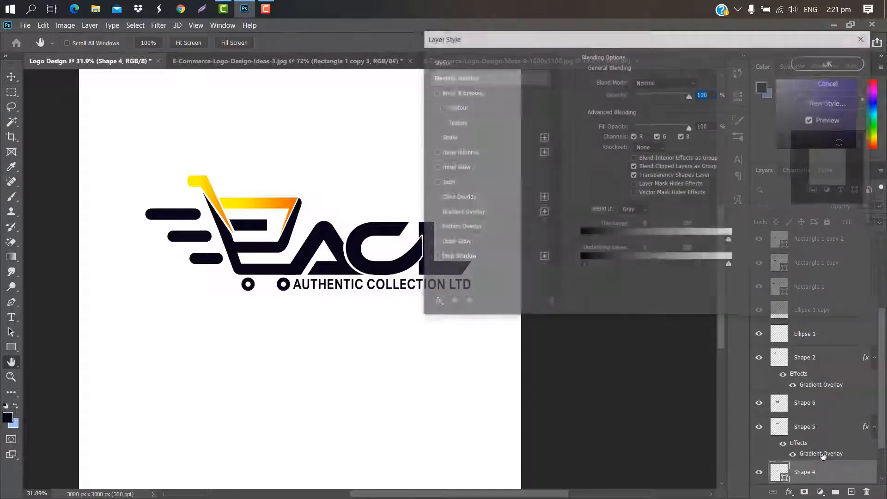
click(508, 213)
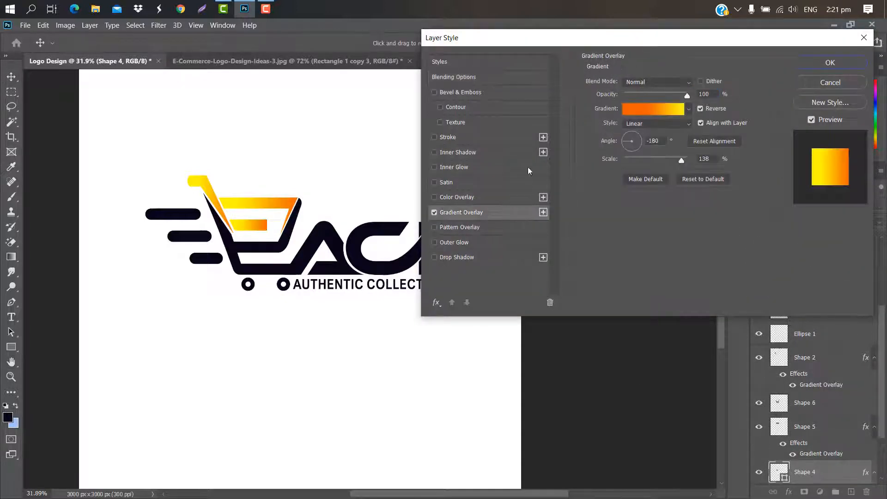
click(828, 63)
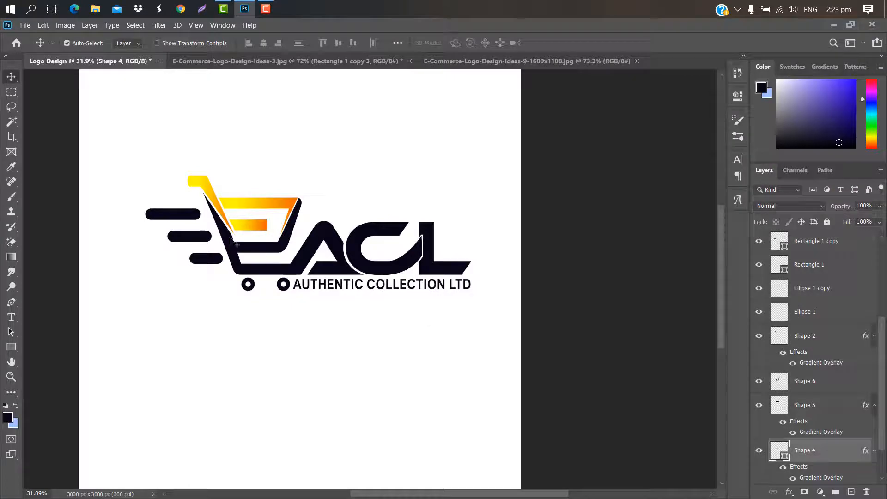
- Add a Gradient Overlay to the cart's lower frame and set the gradient's start colour stop to 008000
click(229, 240)
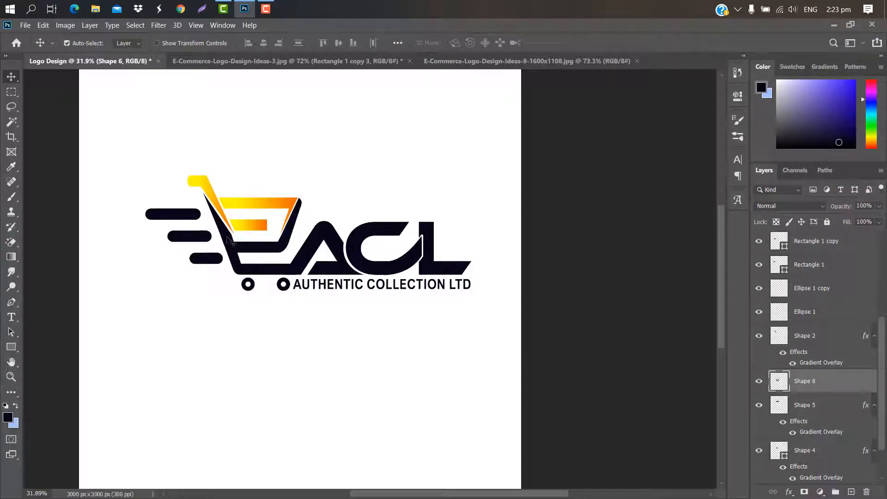
double_click(832, 381)
click(494, 213)
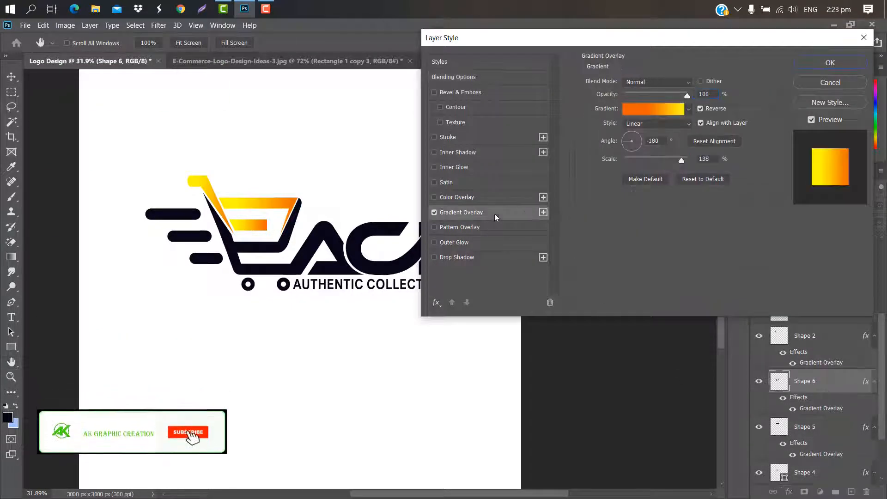
click(667, 110)
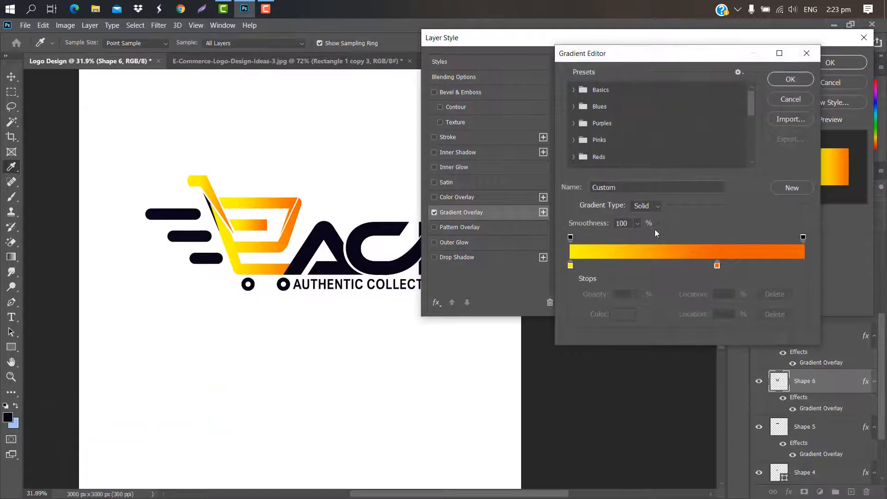
double_click(570, 265)
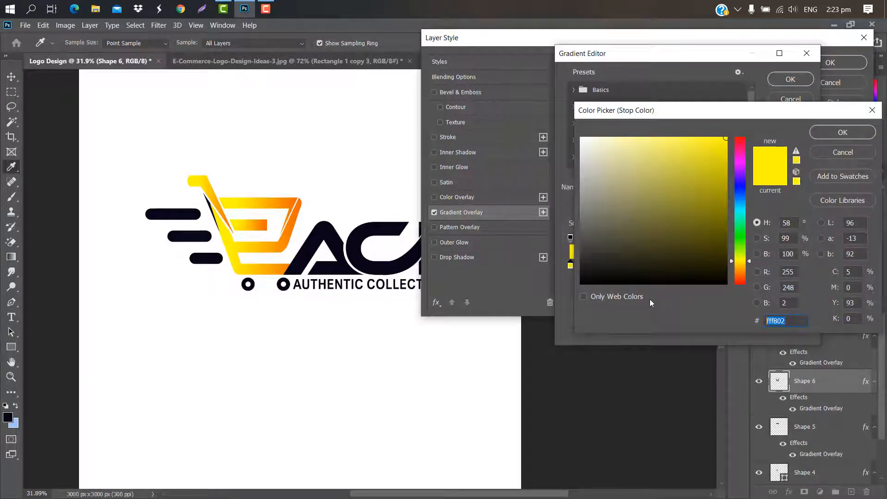
text(008000)
click(842, 132)
- Set the gradient's end colour stop to 9af200 and apply the overlay to the cart's frame
double_click(717, 265)
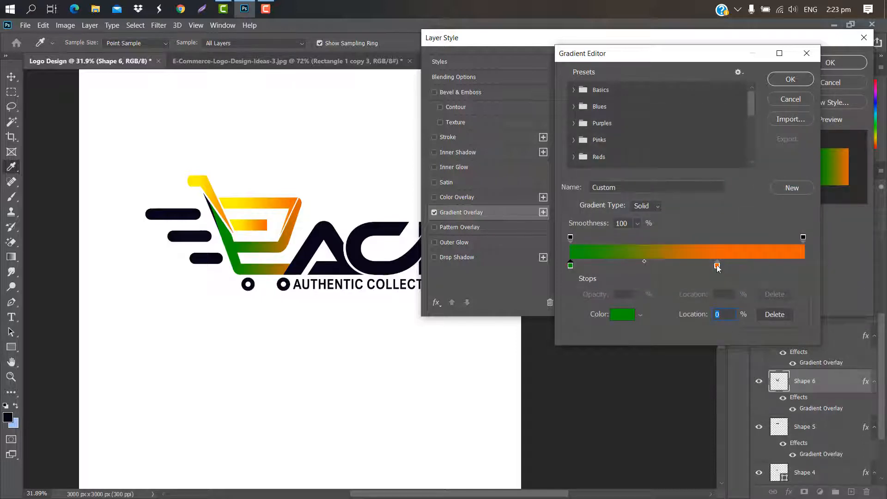
text(9af200)
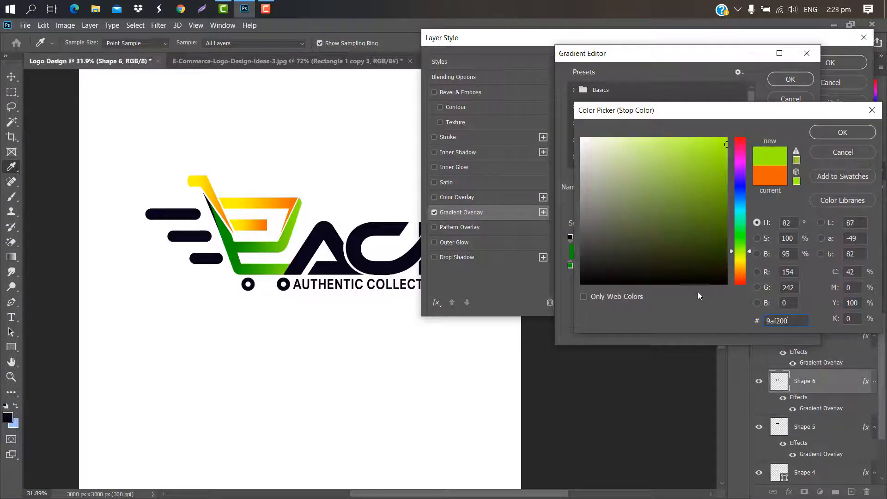
click(829, 131)
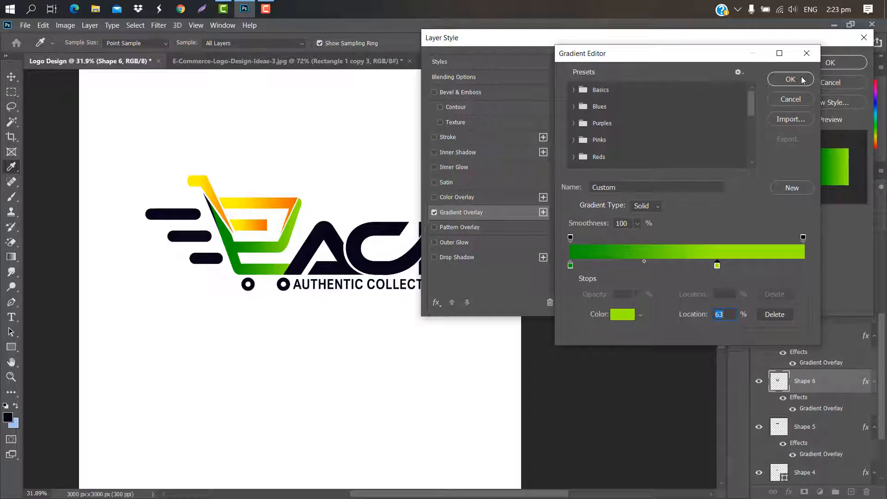
click(790, 79)
click(814, 64)
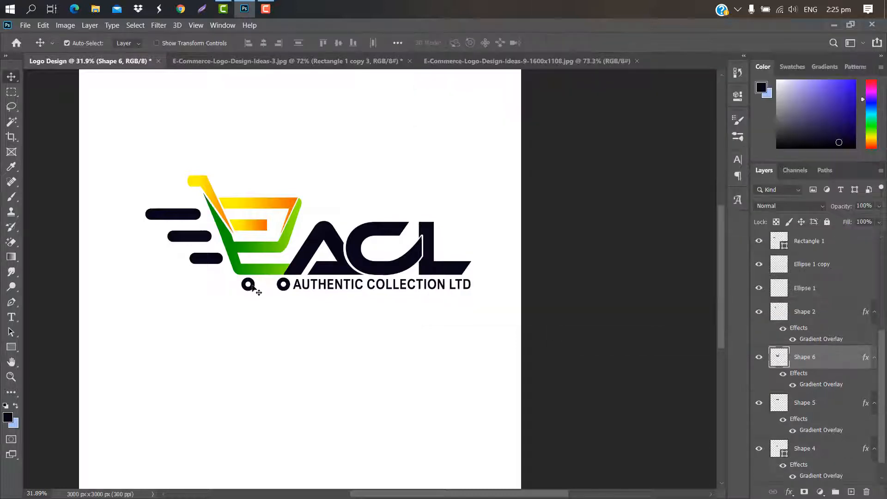
- Apply the same green Gradient Overlay to both cart wheels
click(252, 286)
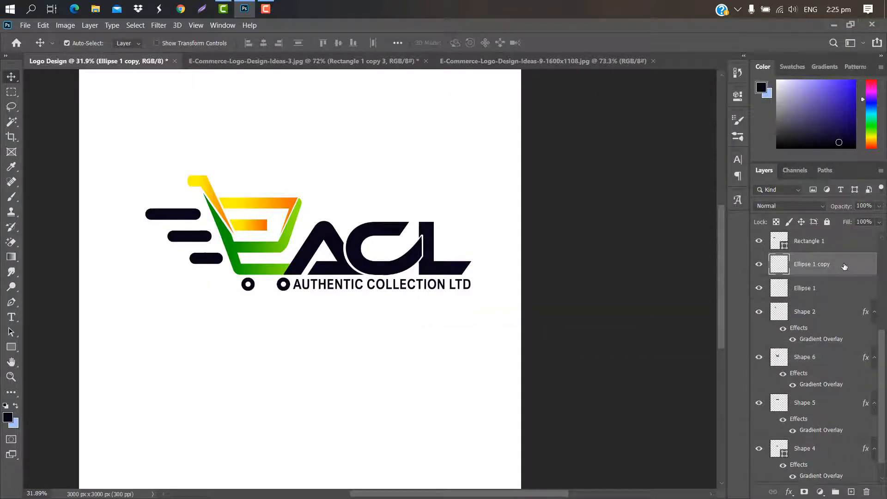
double_click(844, 267)
click(492, 213)
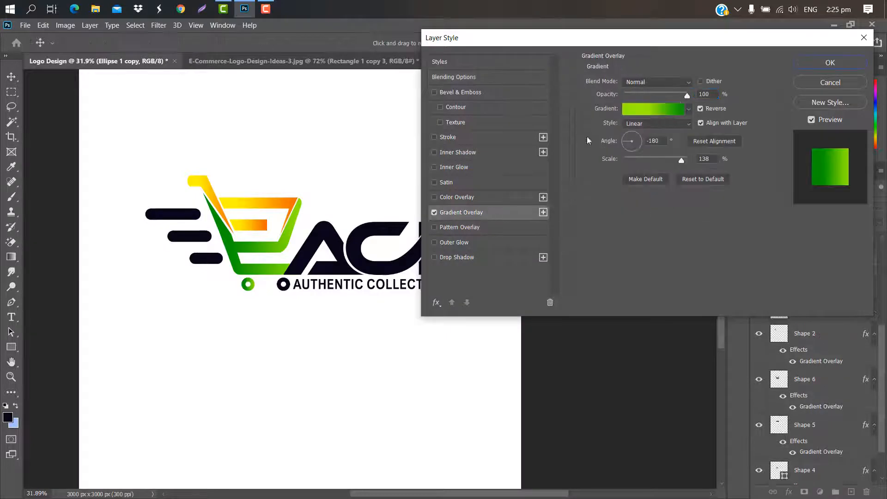
click(828, 64)
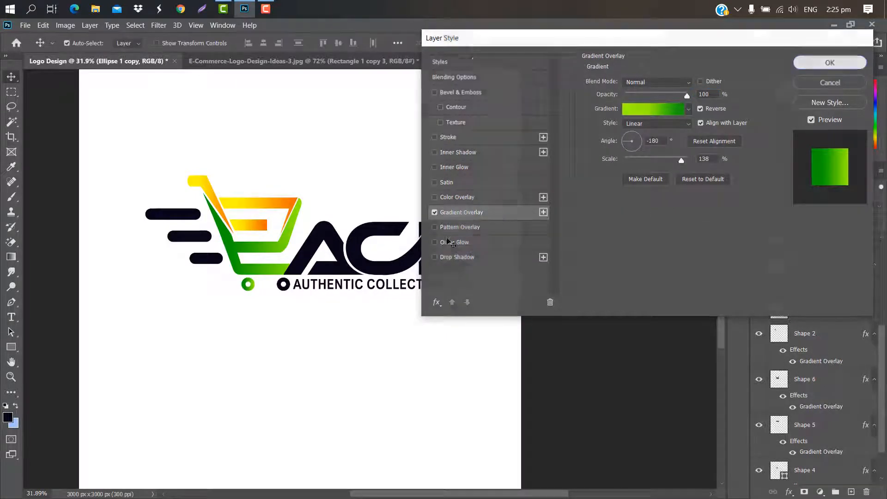
double_click(841, 311)
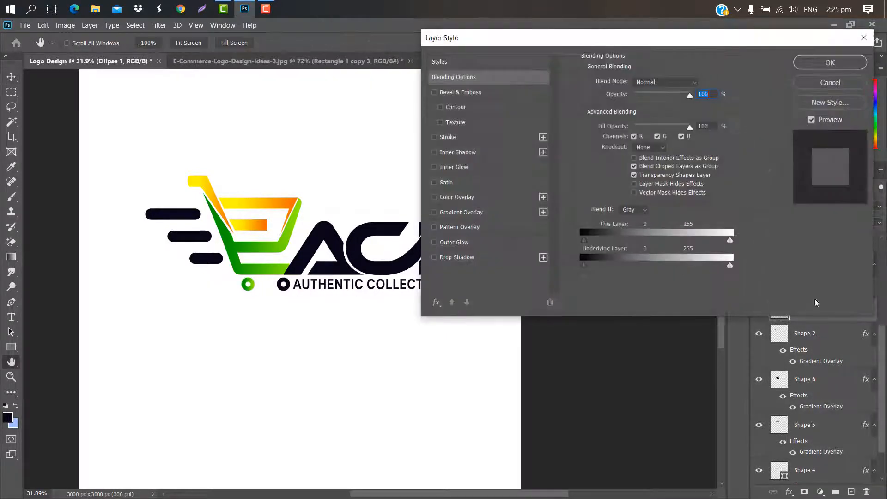
click(494, 214)
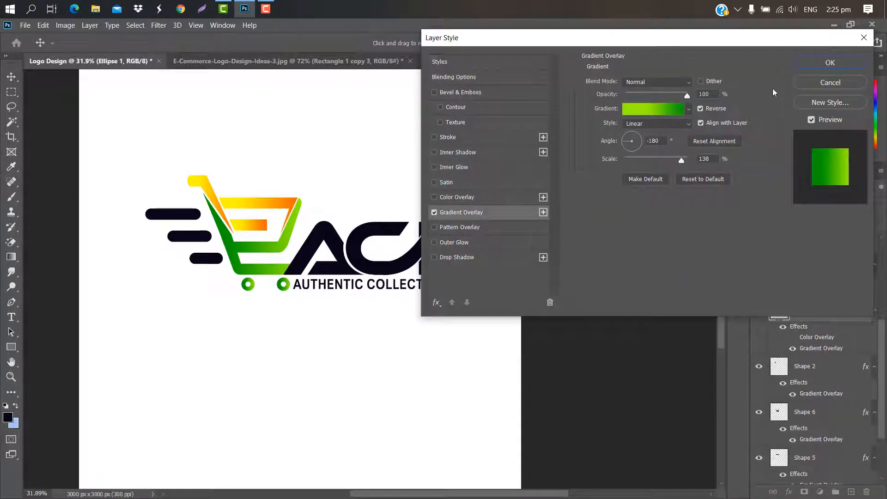
click(830, 61)
- Apply the same green Gradient Overlay to the three rounded speed lines behind the cart
click(785, 244)
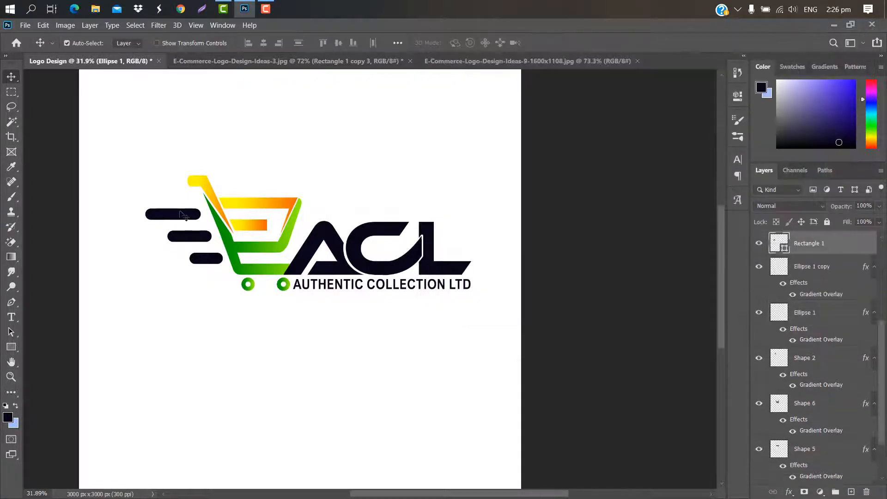
double_click(850, 246)
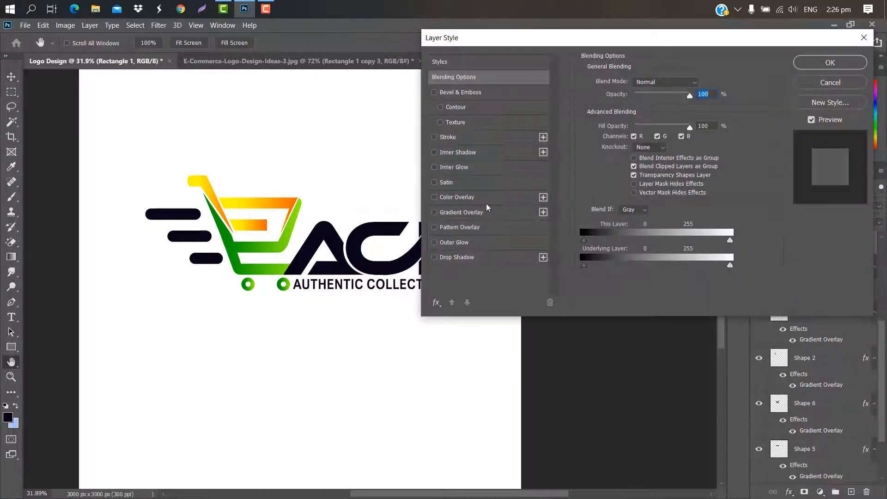
click(489, 212)
click(829, 62)
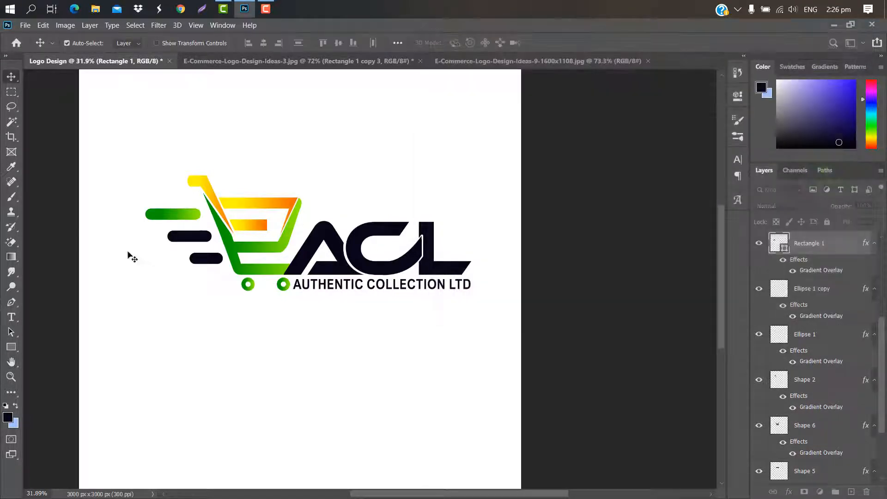
drag(176, 213, 176, 236)
double_click(838, 263)
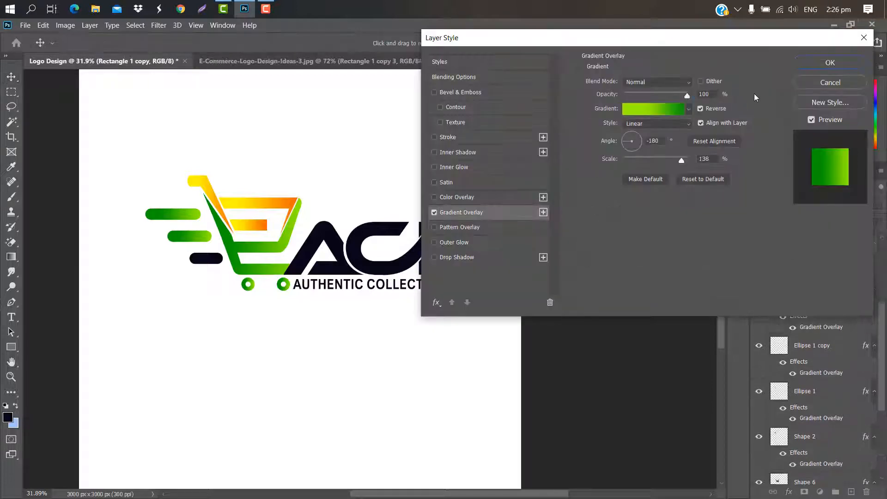
click(830, 62)
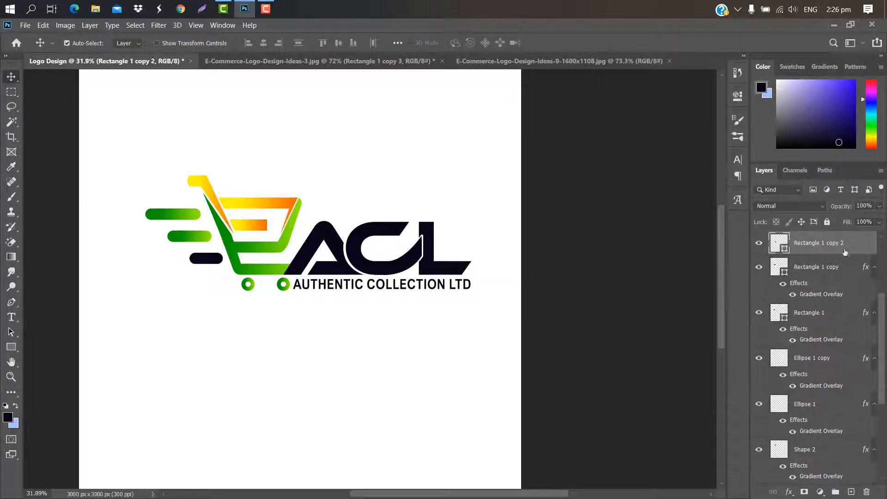
double_click(845, 251)
click(840, 63)
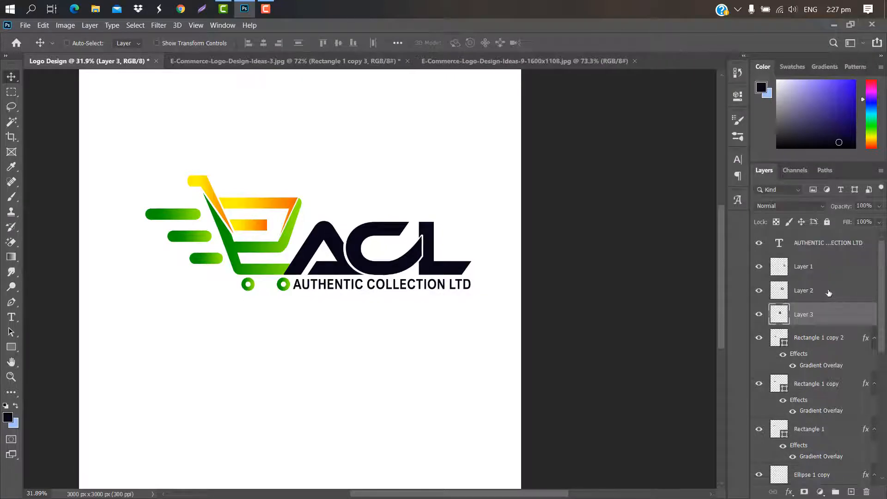
- Group the three ACL letter layers and apply the green Gradient Overlay to the group
shift+click(829, 292)
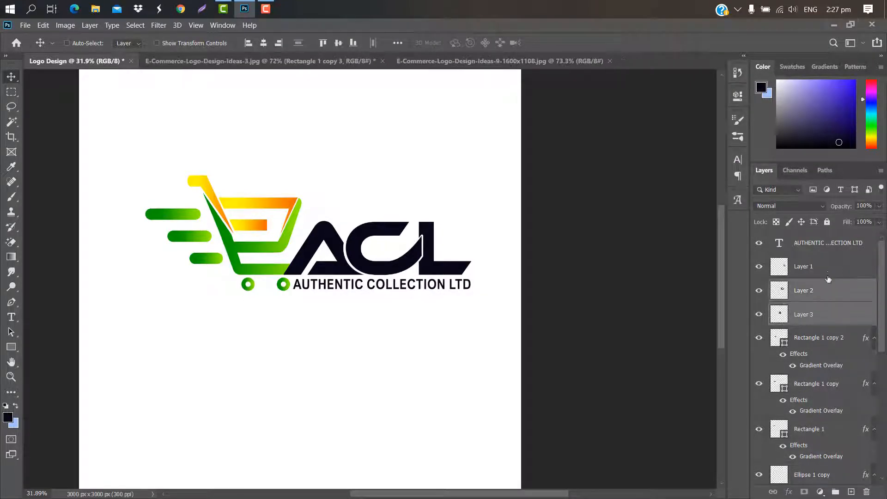
shift+click(830, 270)
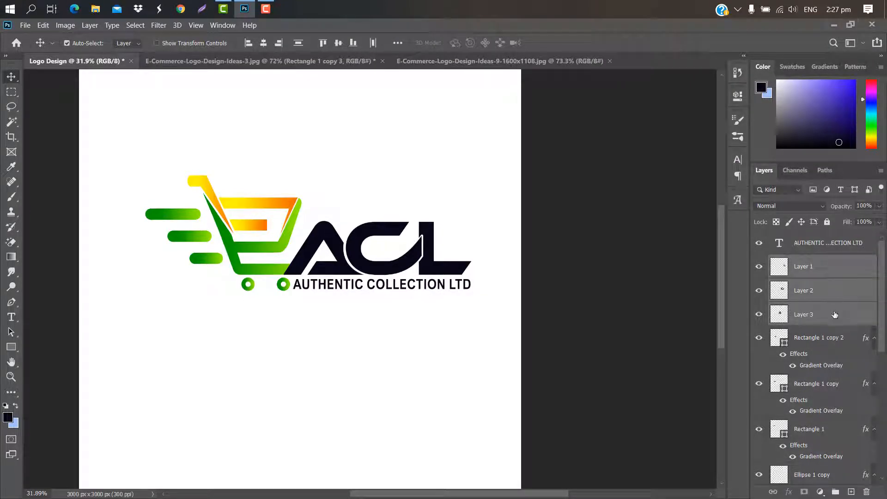
click(835, 492)
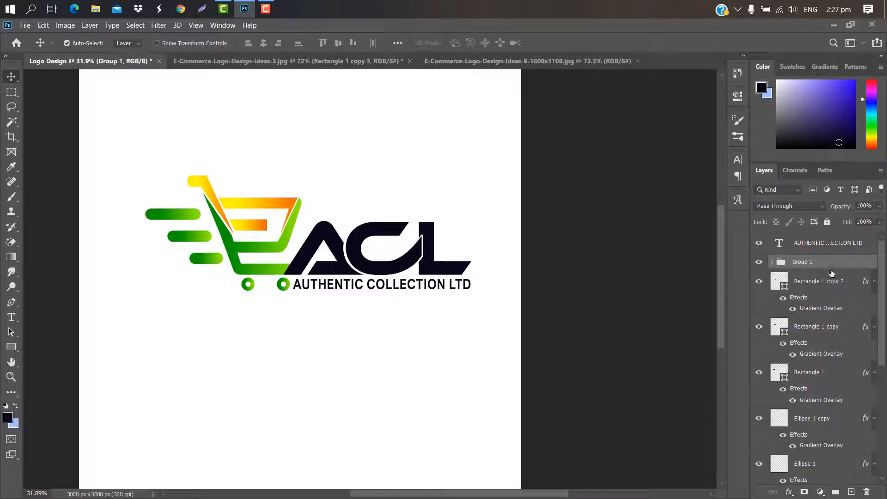
double_click(831, 268)
click(499, 212)
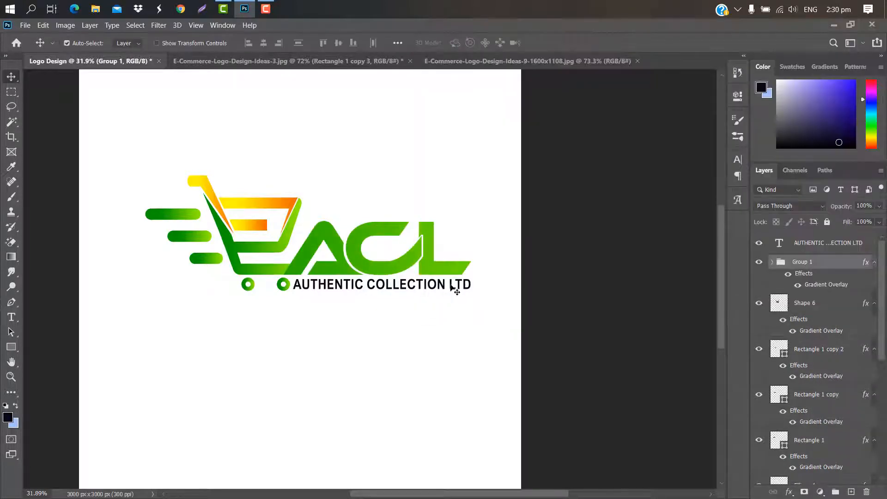
- Add a Gradient Overlay to the AUTHENTIC COLLECTION LTD tagline with its start colour stop sampled as fef702 from the cart's yellow handle
click(455, 290)
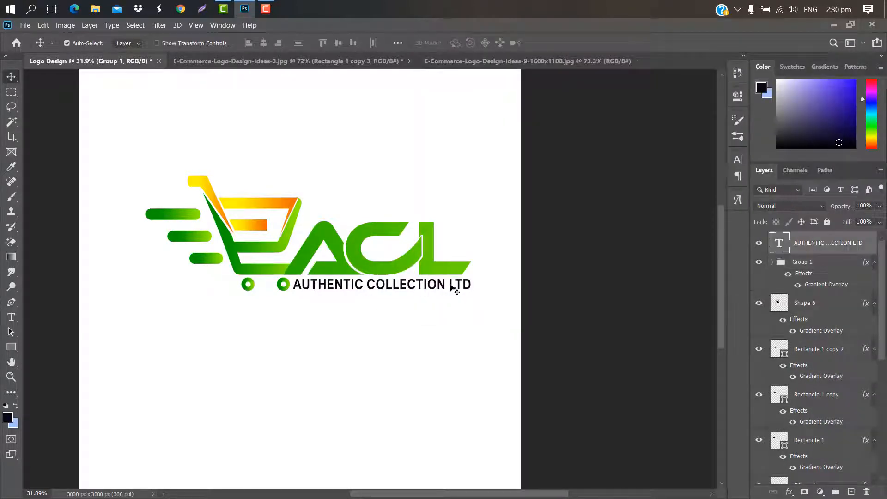
double_click(872, 242)
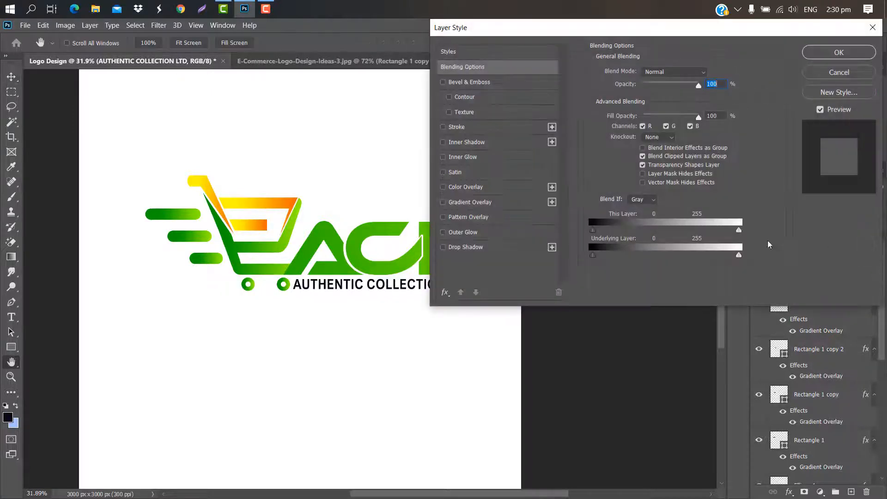
click(516, 204)
click(661, 99)
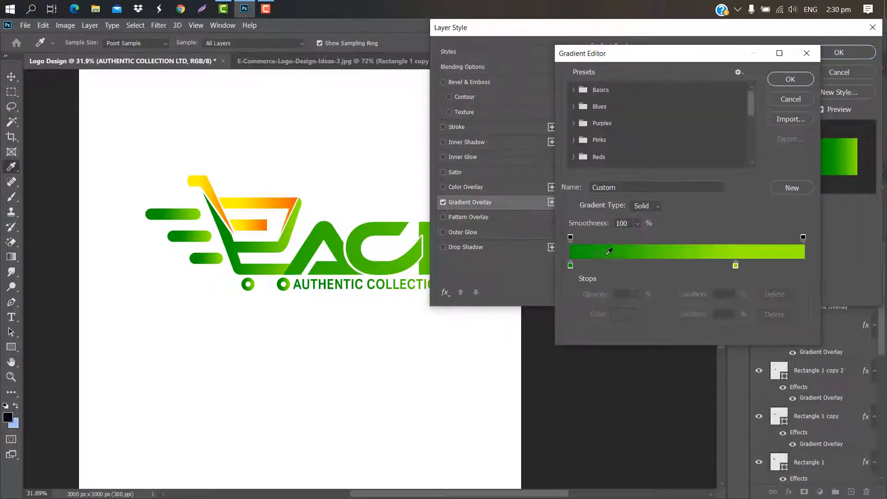
double_click(570, 266)
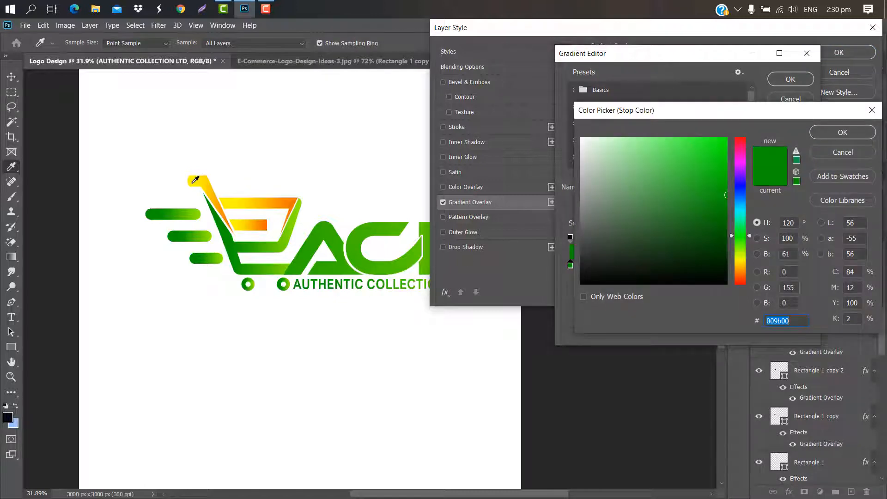
click(195, 180)
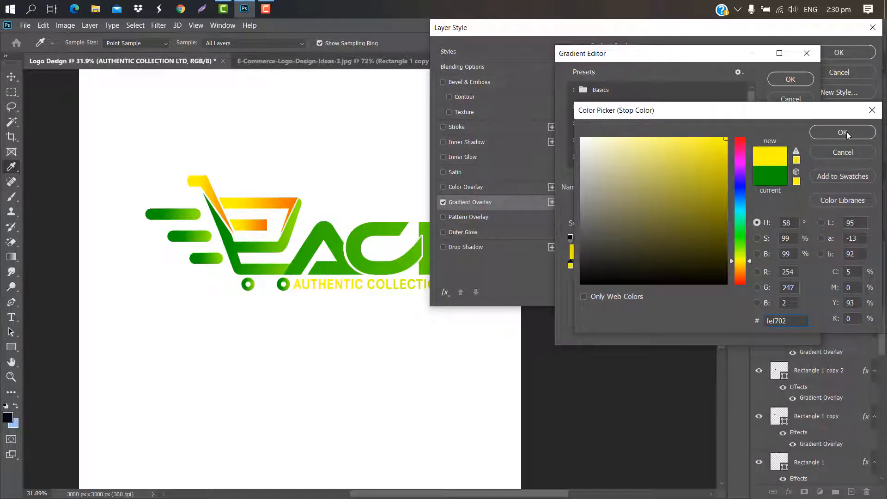
click(843, 133)
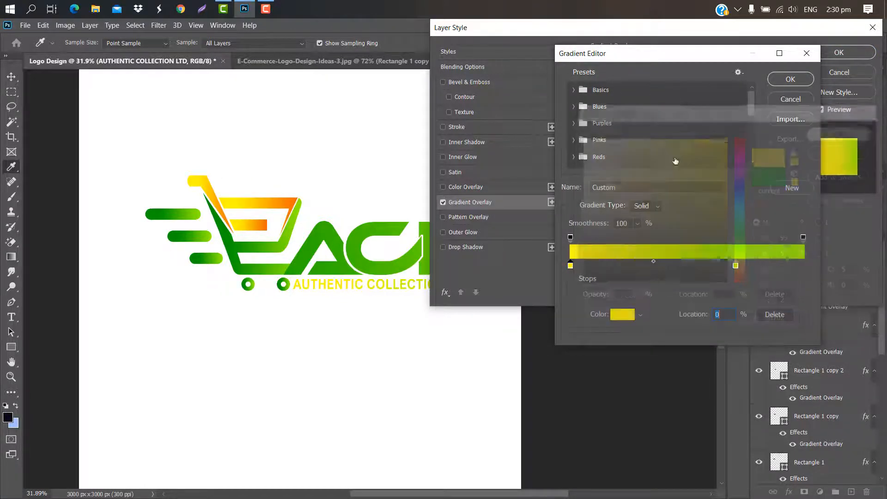
- Set the tagline gradient's end colour stop to f06e00, sampled from the basket's orange bar, at 66% location
double_click(735, 266)
click(296, 196)
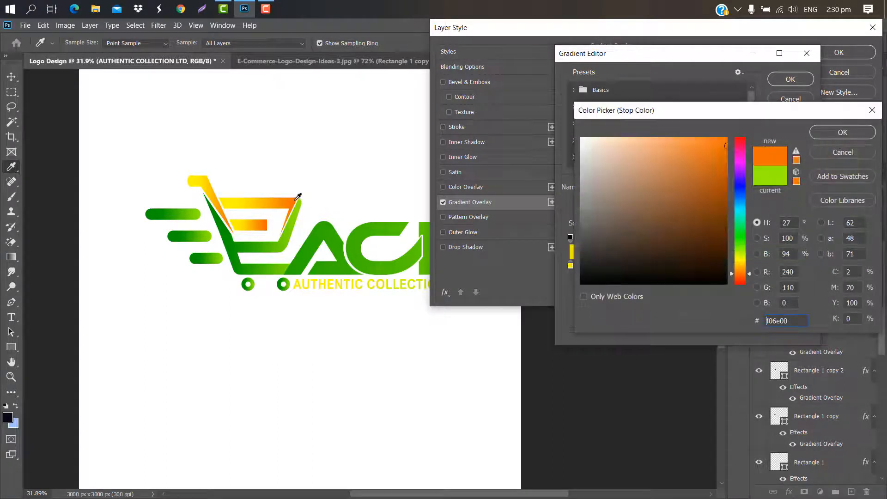
click(842, 133)
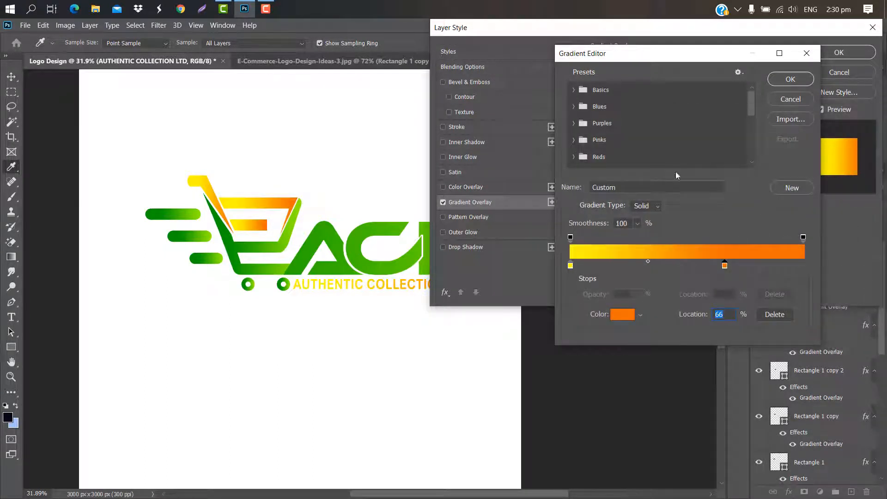
click(790, 84)
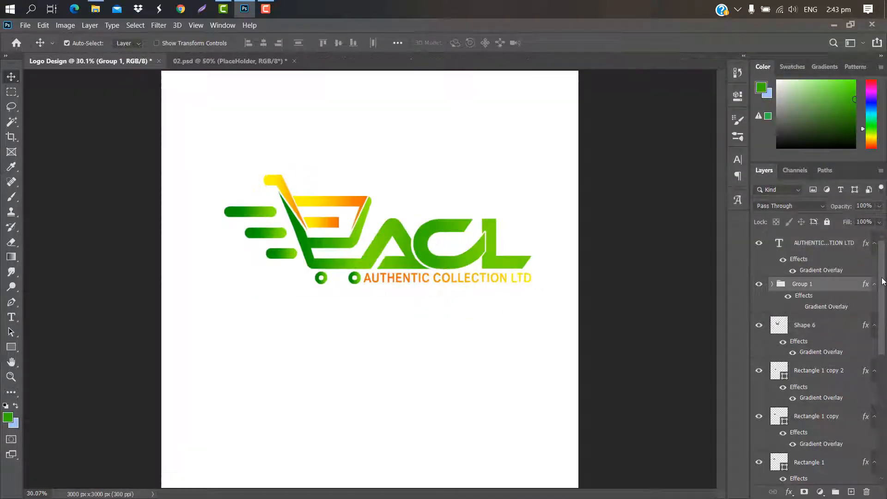
- Delete the white background layer, Layer 0, from the logo document
scroll(817, 355, down, 5)
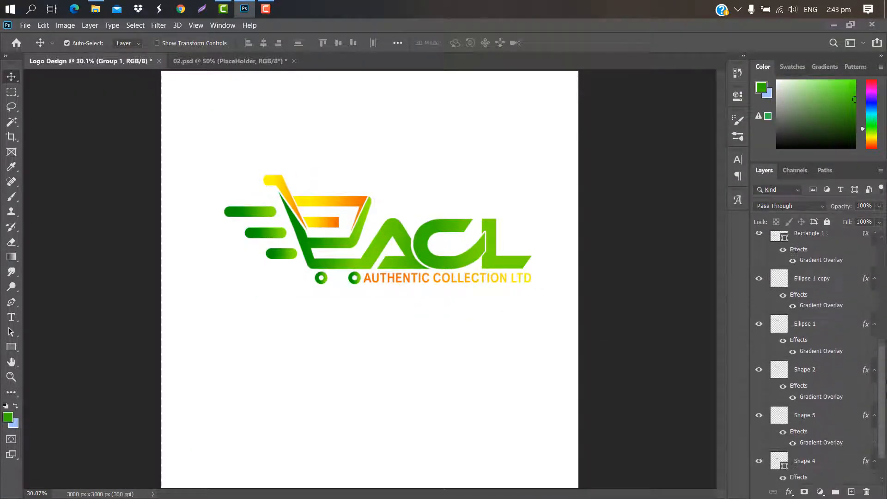
click(865, 472)
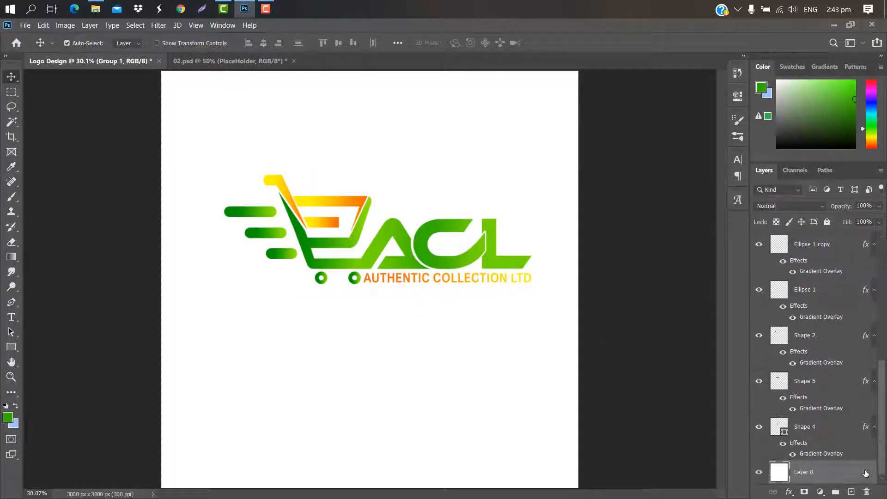
click(867, 491)
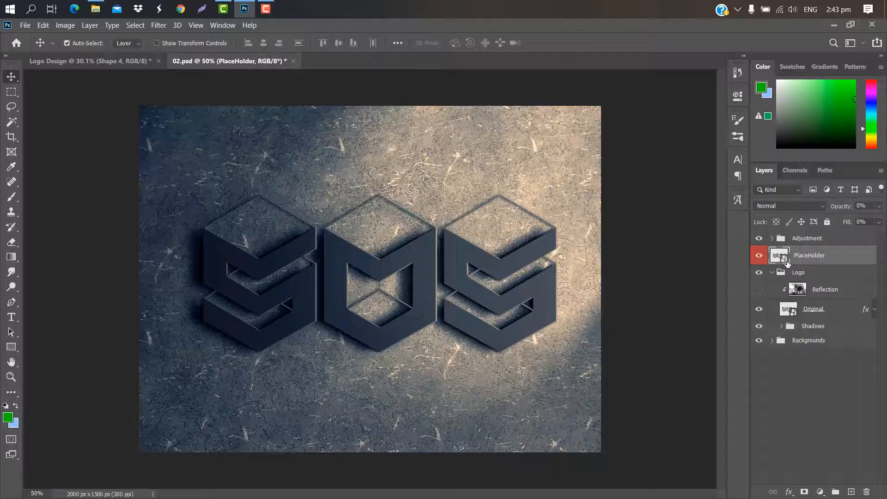
- Open the PlaceHolder smart object of 02.psd and bring in a merged copy of all visible layers from the Logo Design document
double_click(779, 255)
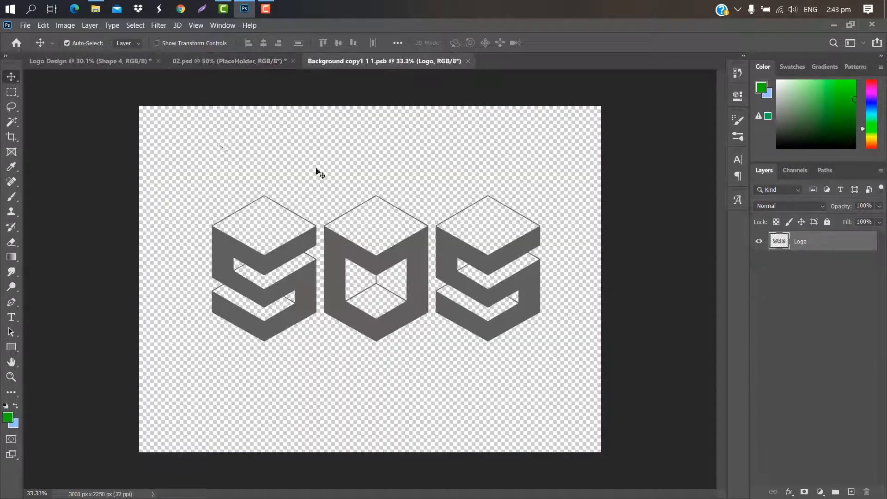
click(117, 61)
key(ctrl+alt+shift+e)
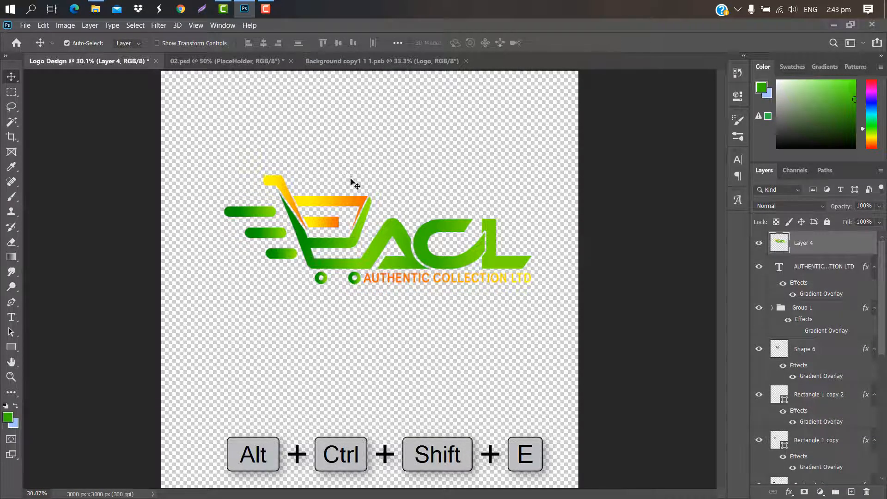
drag(358, 170, 353, 268)
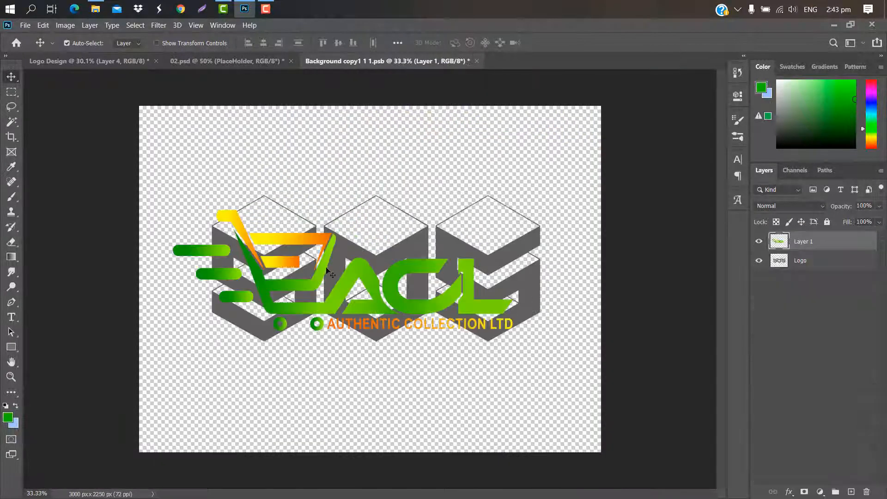
- Enlarge the ACL logo across the placeholder canvas with the original Logo layer hidden, and save and close the smart object document
key(ctrl+t)
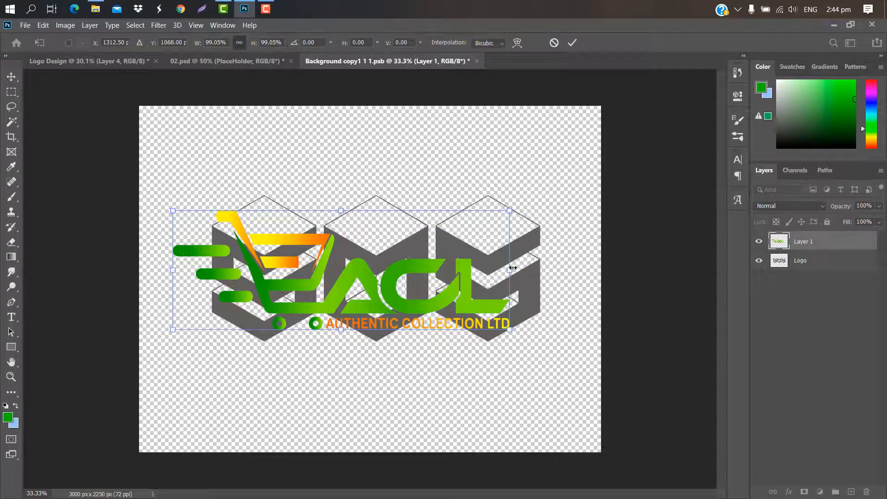
drag(513, 267, 548, 268)
click(572, 42)
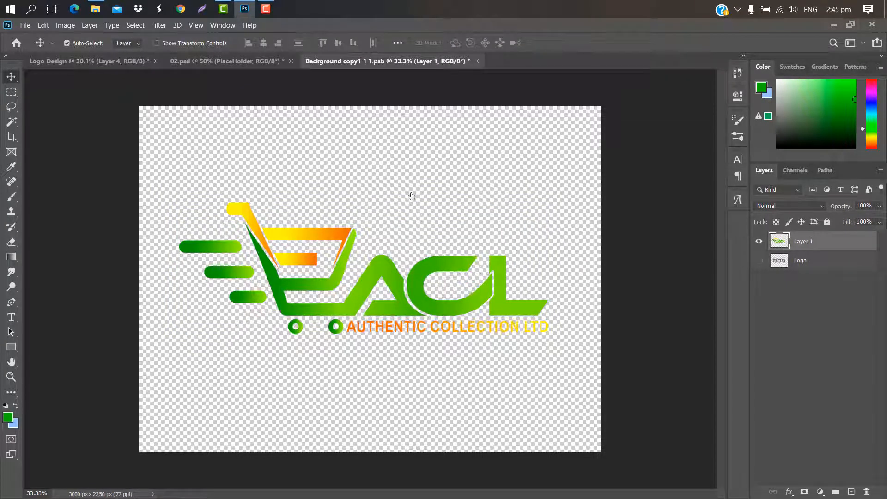
click(476, 61)
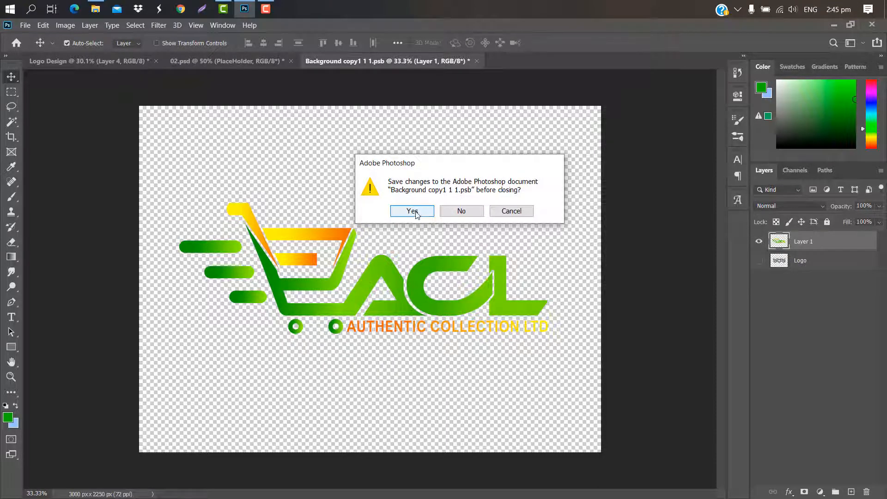
click(412, 211)
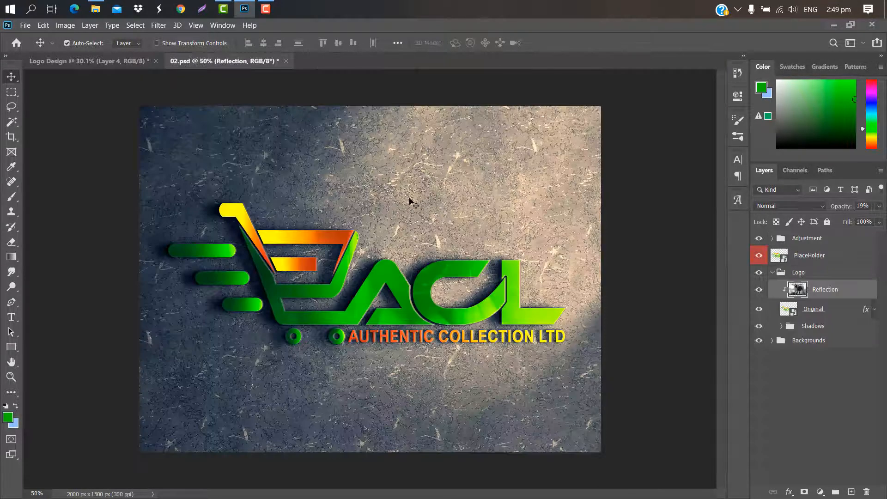